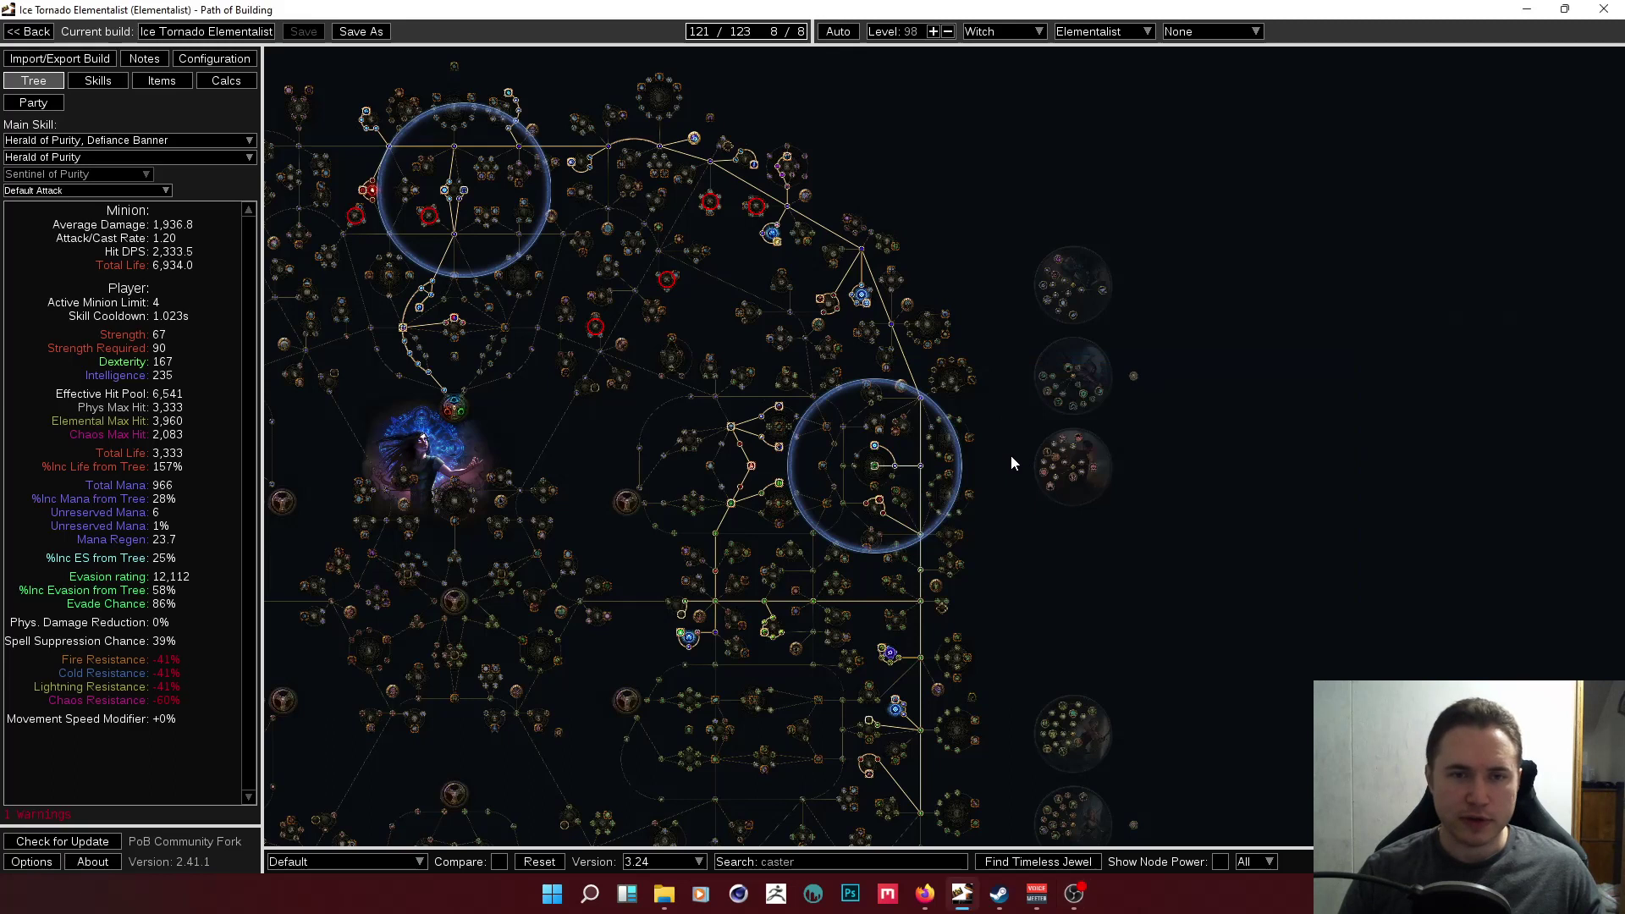
Pan and zoom the passive tree to frame the allocated paths and top ascendancy clusters
{"action": "left_click_drag", "start_coordinate": [1011, 457], "coordinate": [1036, 446]}
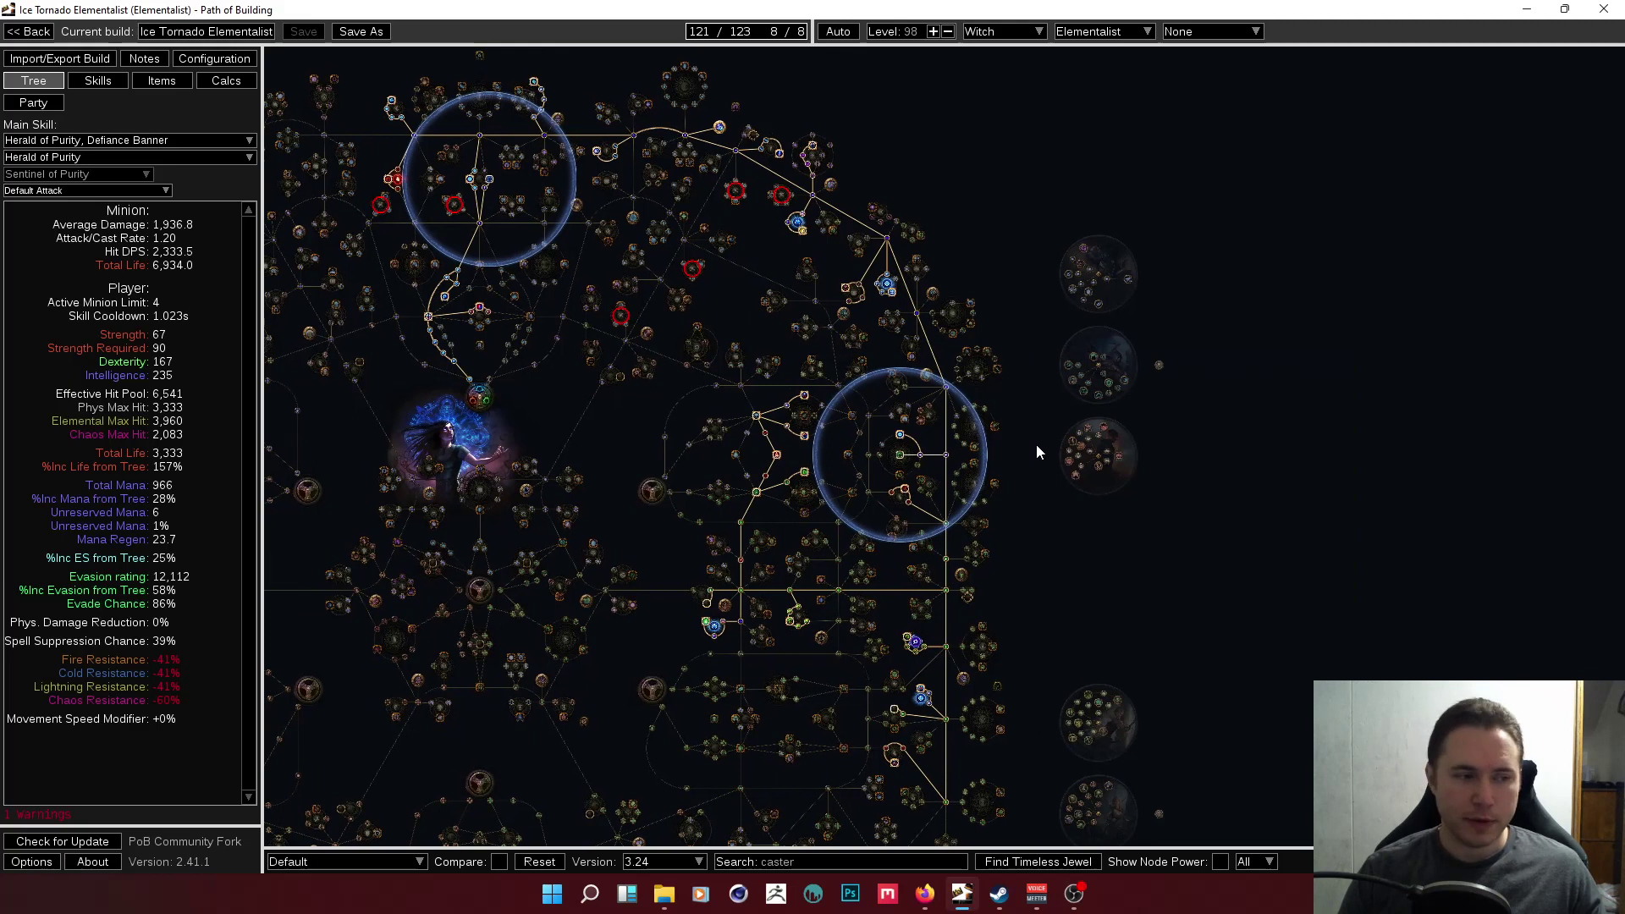
{"action": "left_click_drag", "start_coordinate": [1036, 445], "coordinate": [1012, 450]}
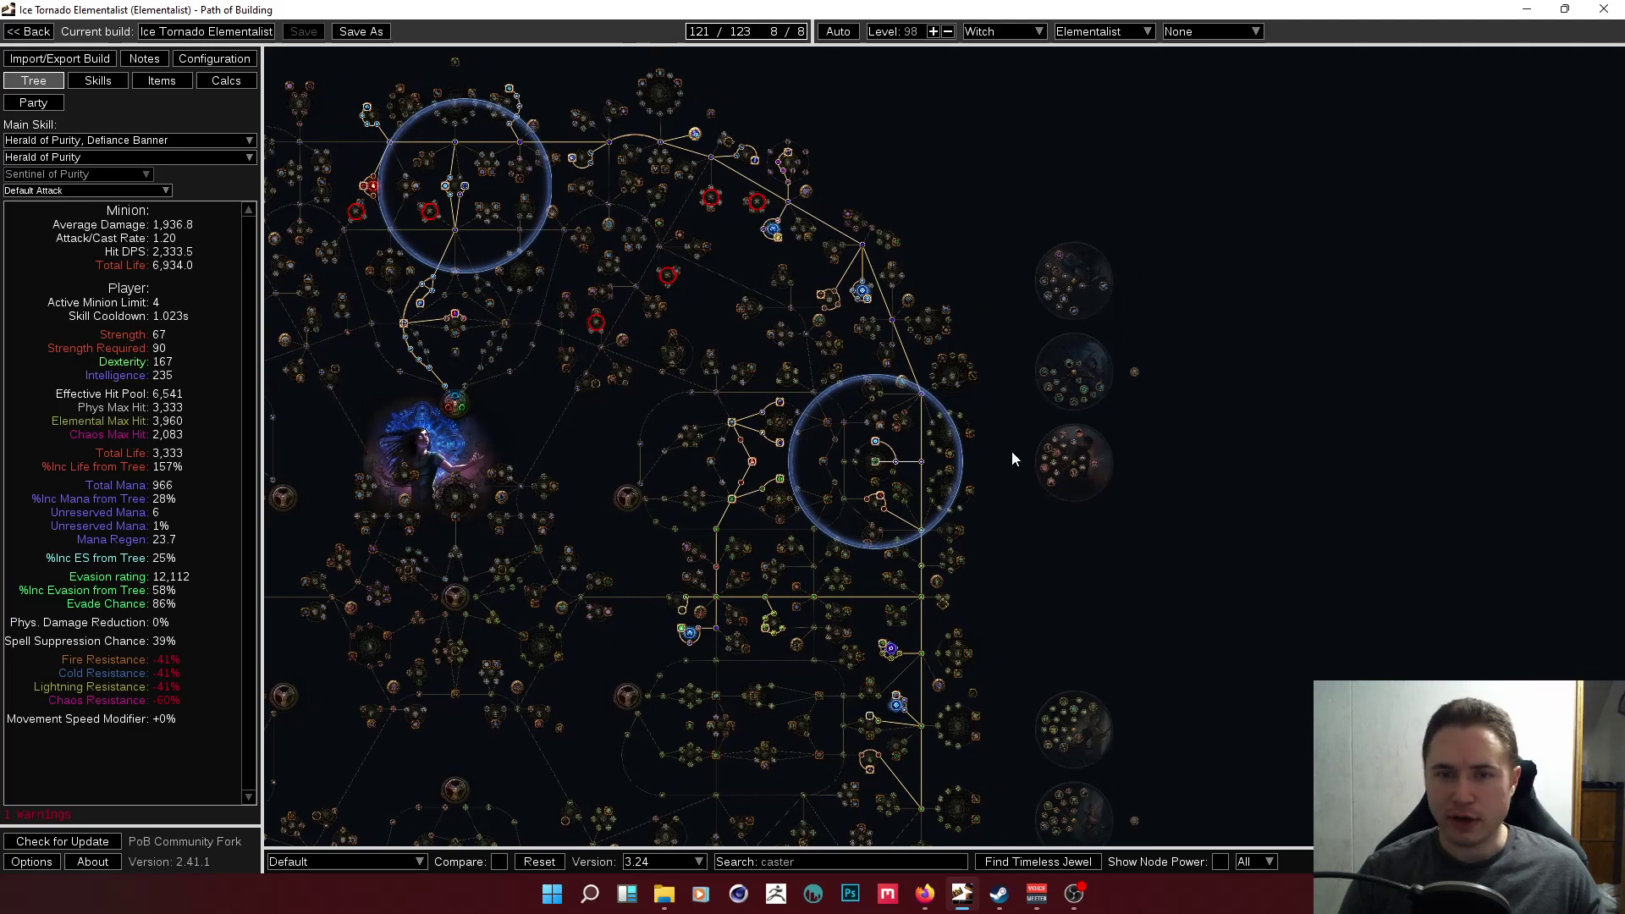
{"action": "left_click_drag", "start_coordinate": [1012, 450], "coordinate": [997, 428]}
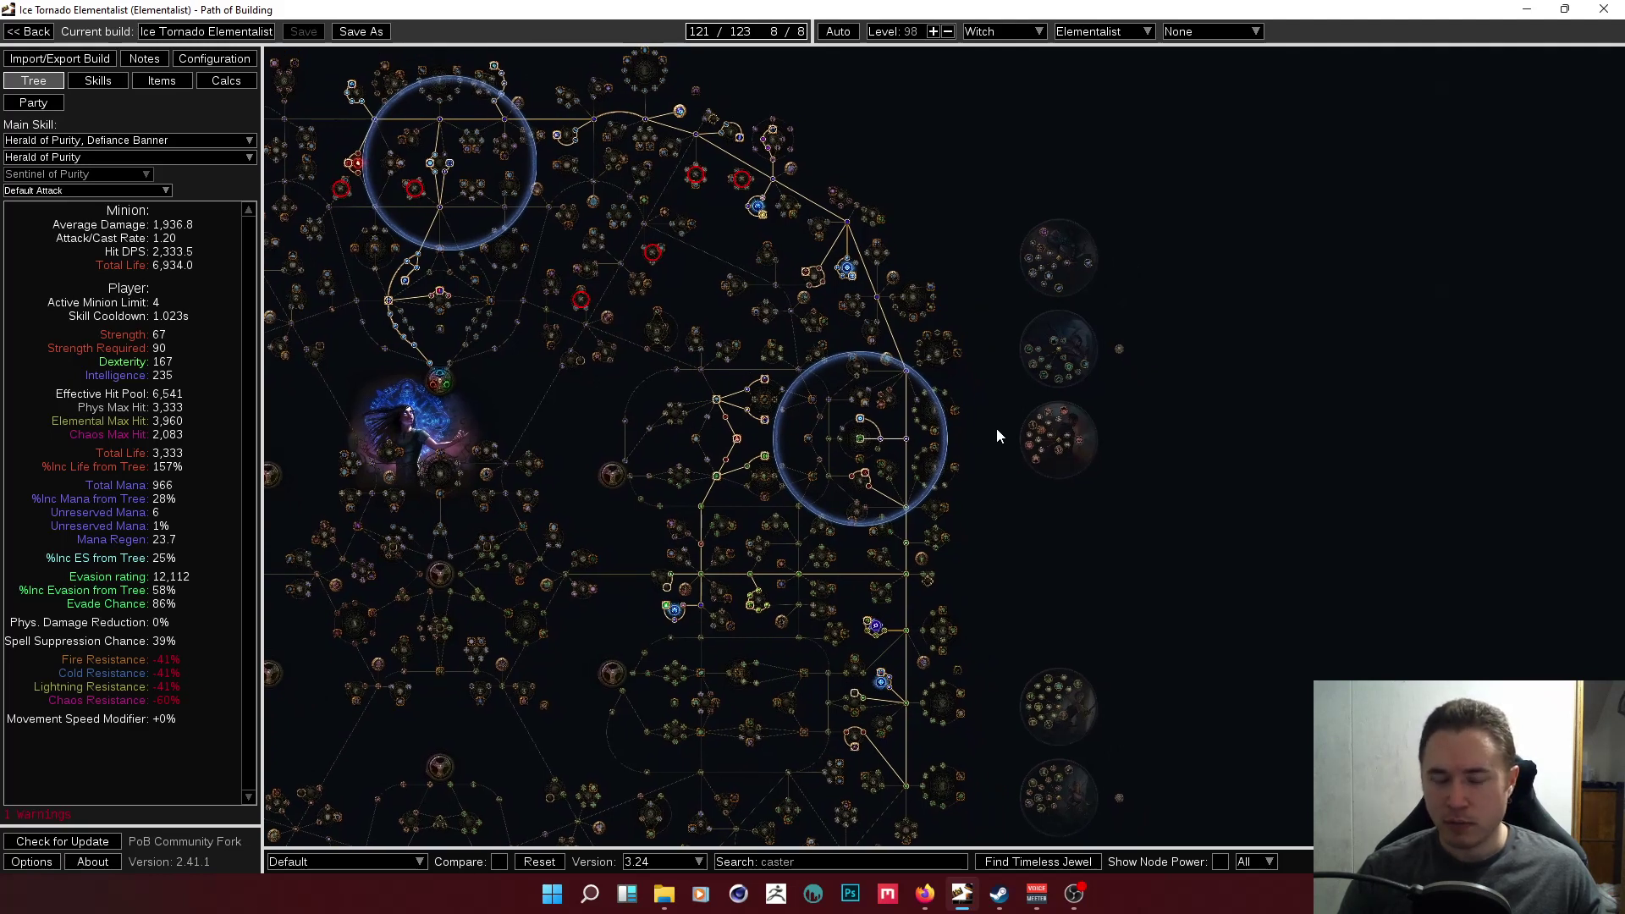
{"action": "left_click_drag", "start_coordinate": [997, 428], "coordinate": [1040, 437]}
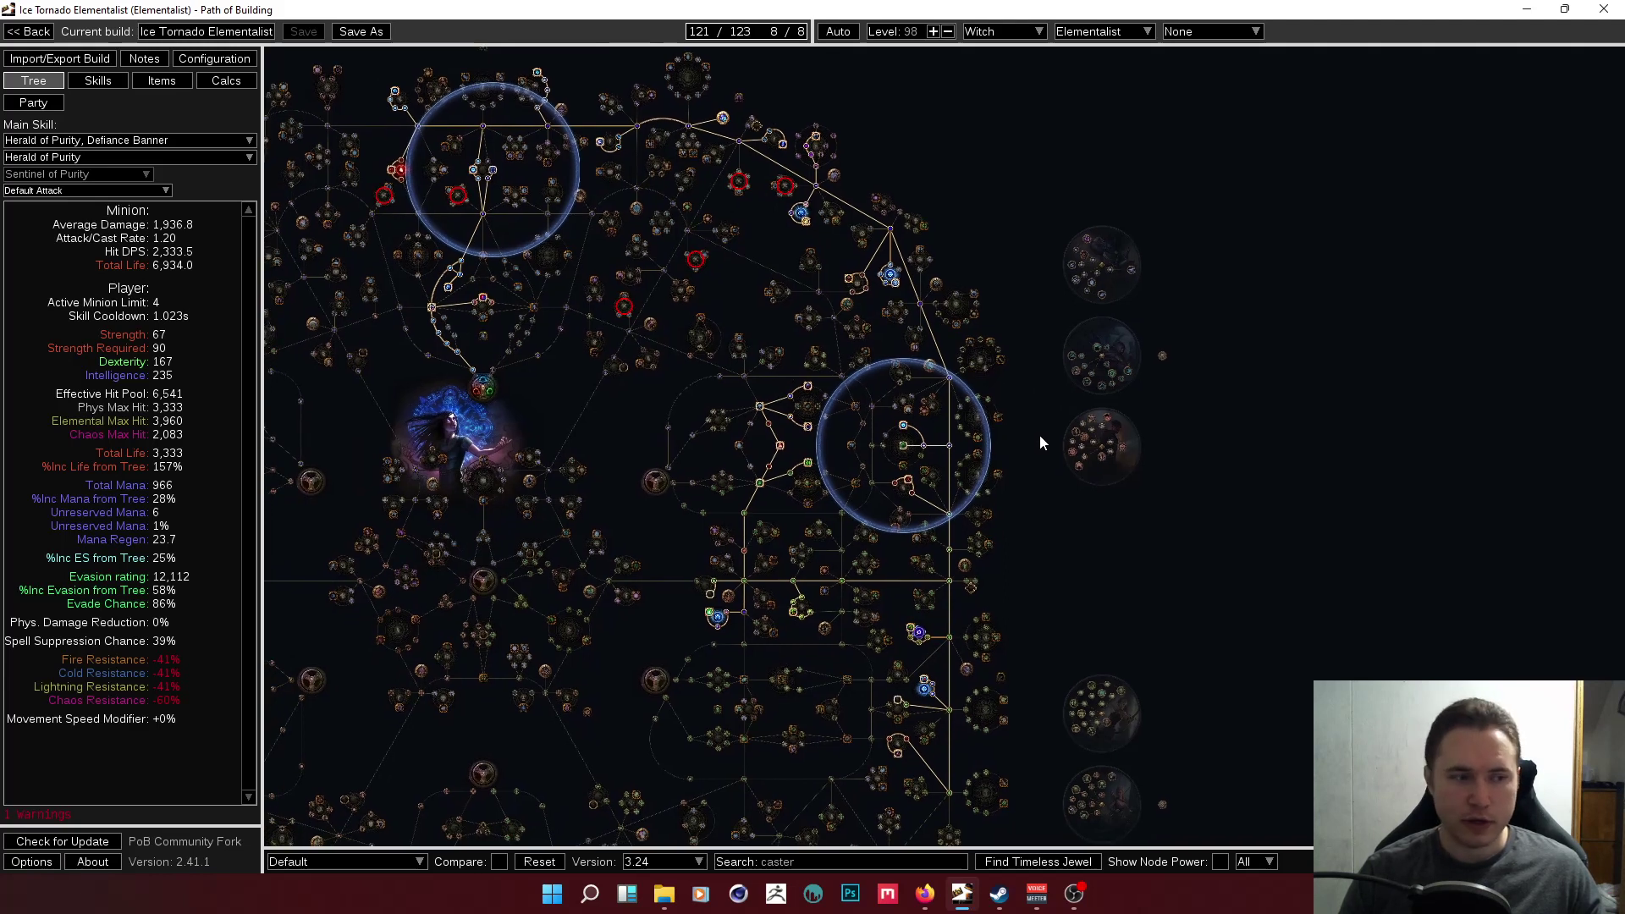
{"action": "left_click_drag", "start_coordinate": [1039, 433], "coordinate": [1090, 456]}
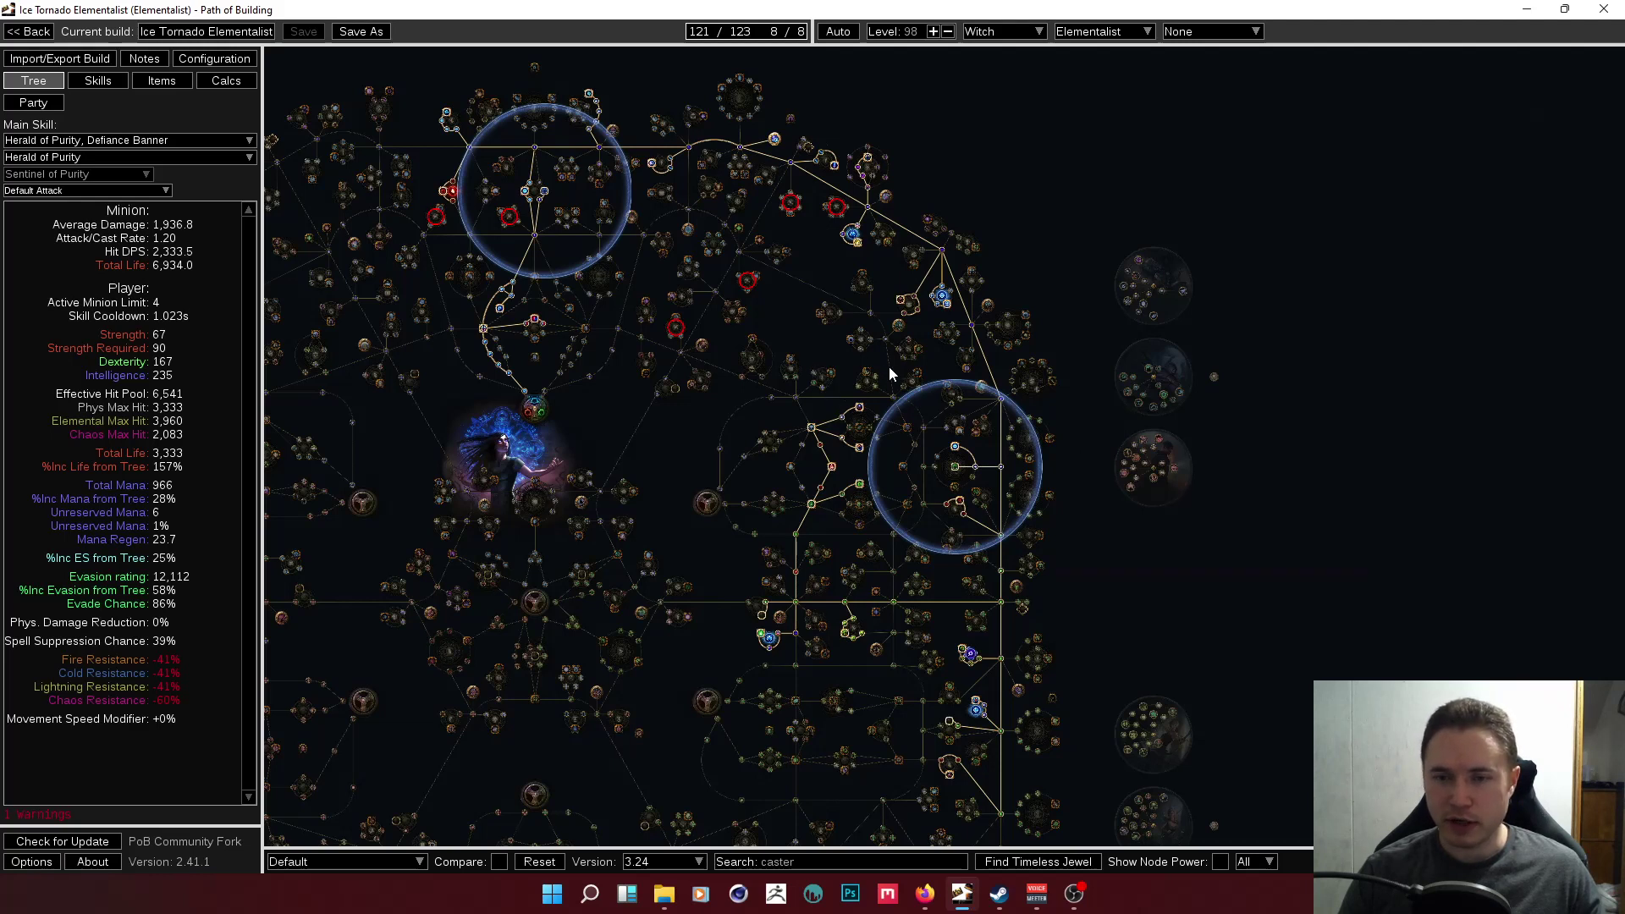
{"action": "left_click_drag", "start_coordinate": [889, 367], "coordinate": [841, 364]}
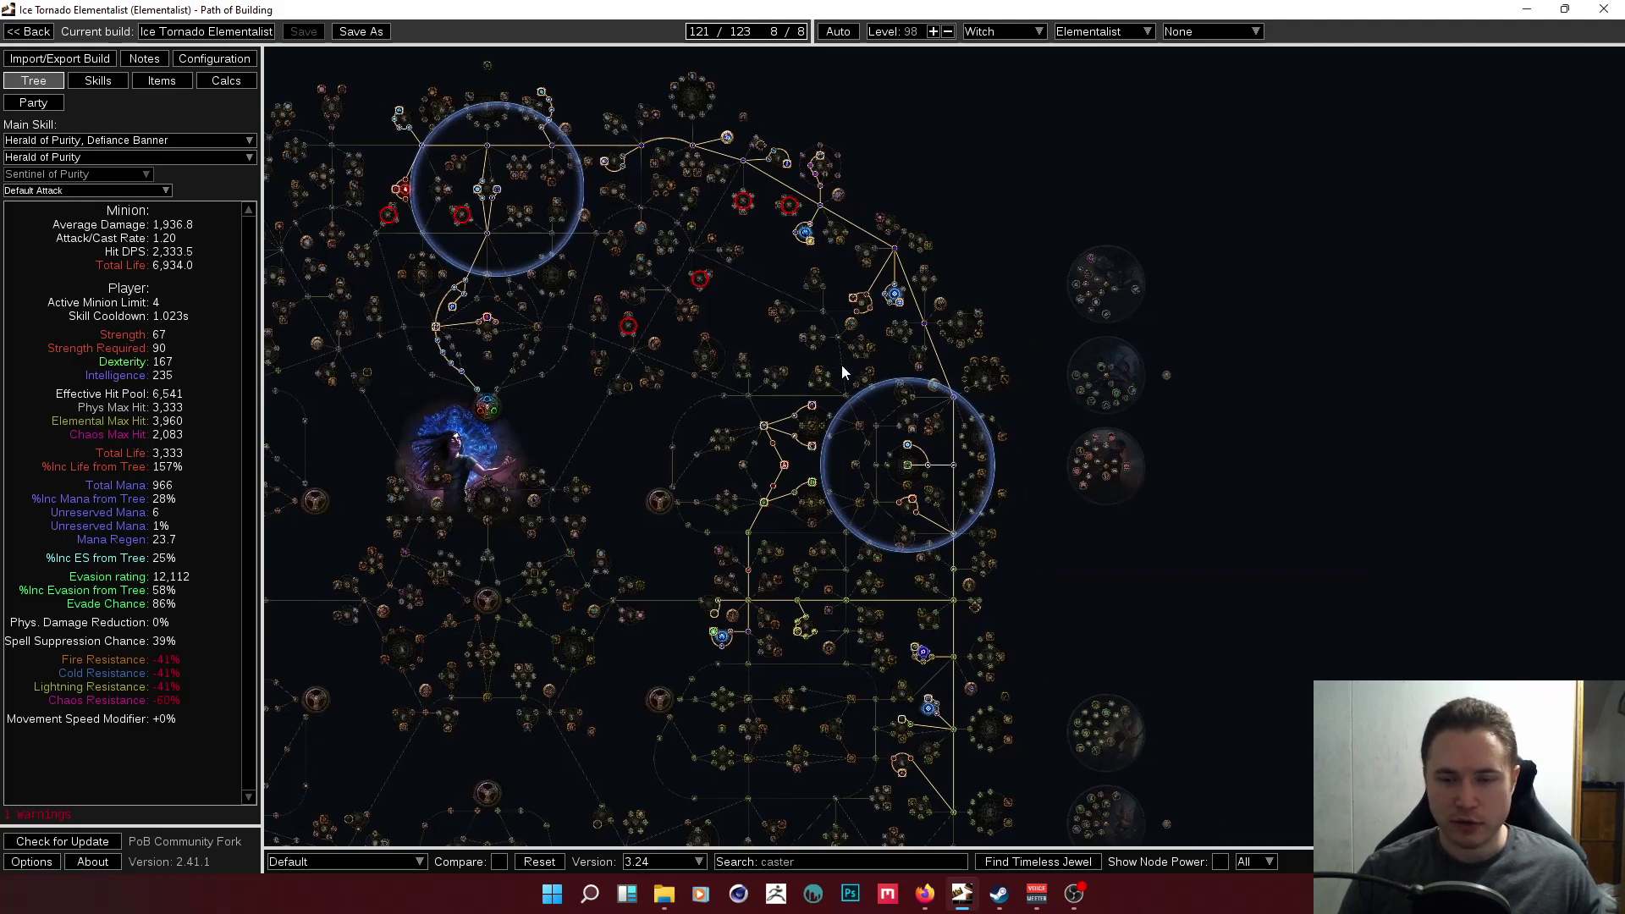
{"action": "left_click_drag", "start_coordinate": [842, 366], "coordinate": [848, 369]}
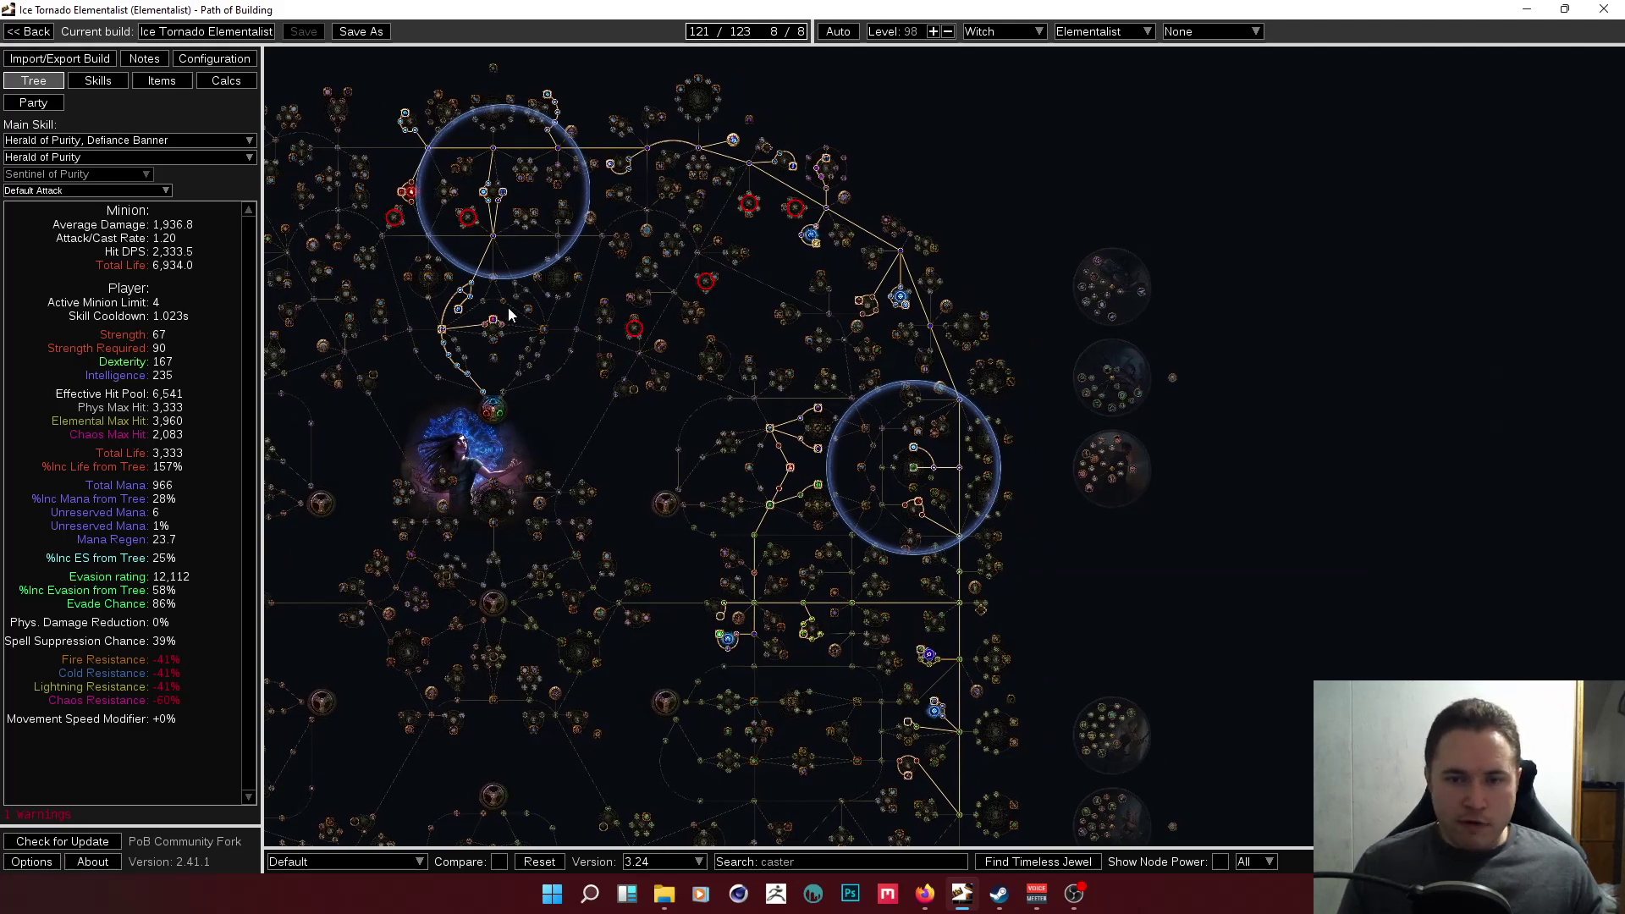
{"action": "scroll", "coordinate": [673, 416], "scroll_direction": "down", "scroll_amount": 2}
{"action": "scroll", "coordinate": [606, 428], "scroll_direction": "down", "scroll_amount": 2}
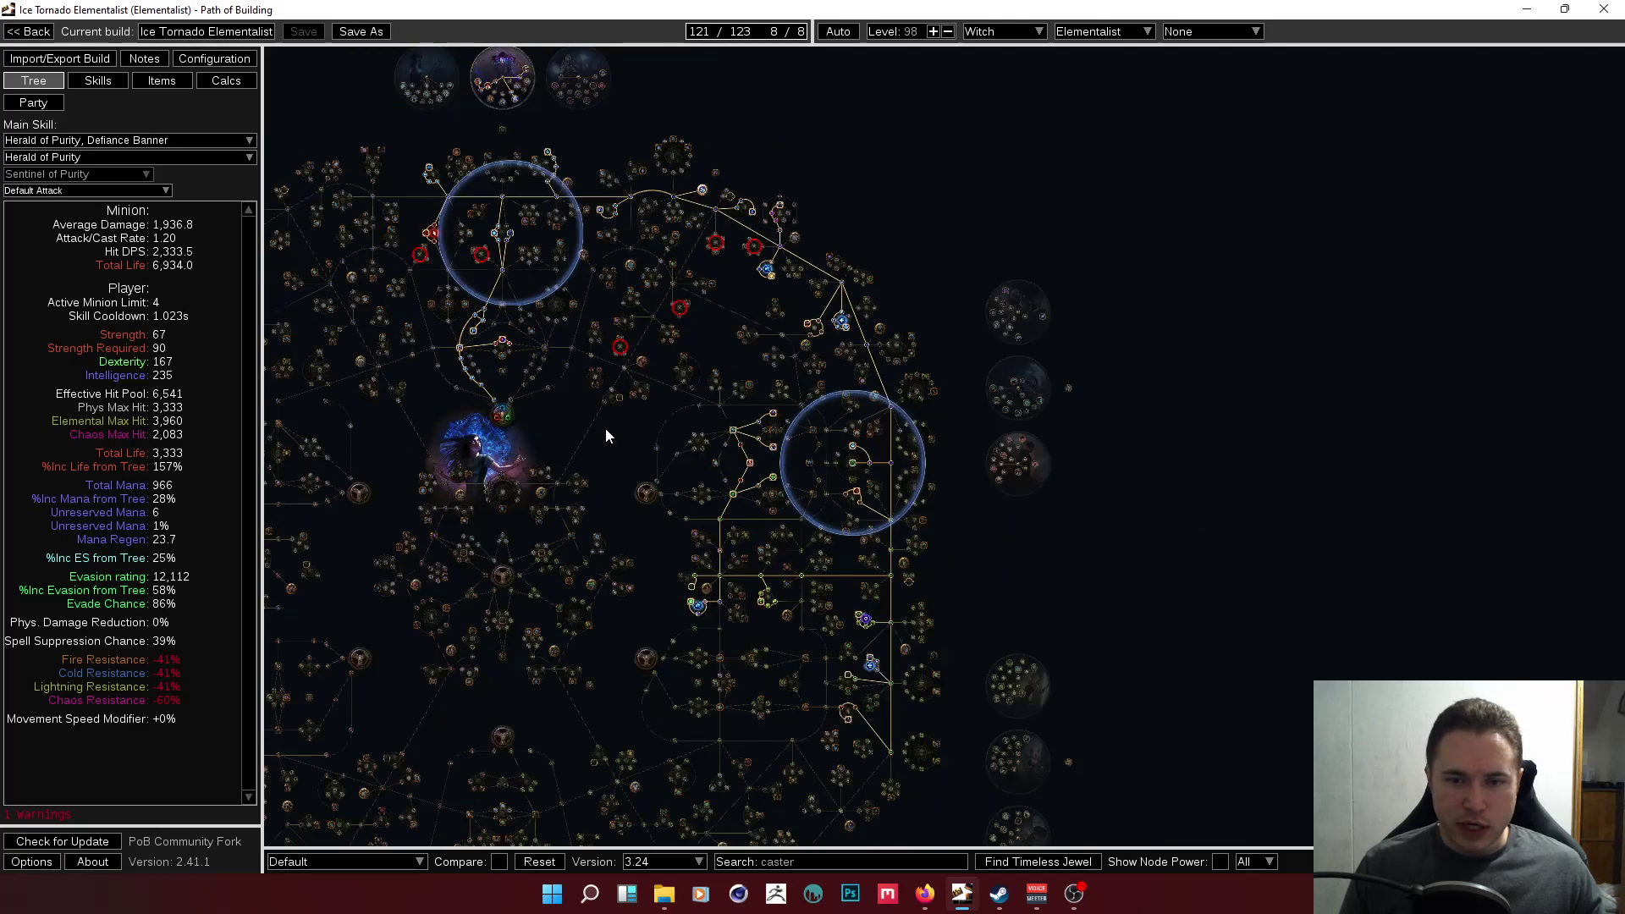
{"action": "scroll", "coordinate": [606, 428], "scroll_direction": "up", "scroll_amount": 4}
{"action": "scroll", "coordinate": [602, 428], "scroll_direction": "down", "scroll_amount": 2}
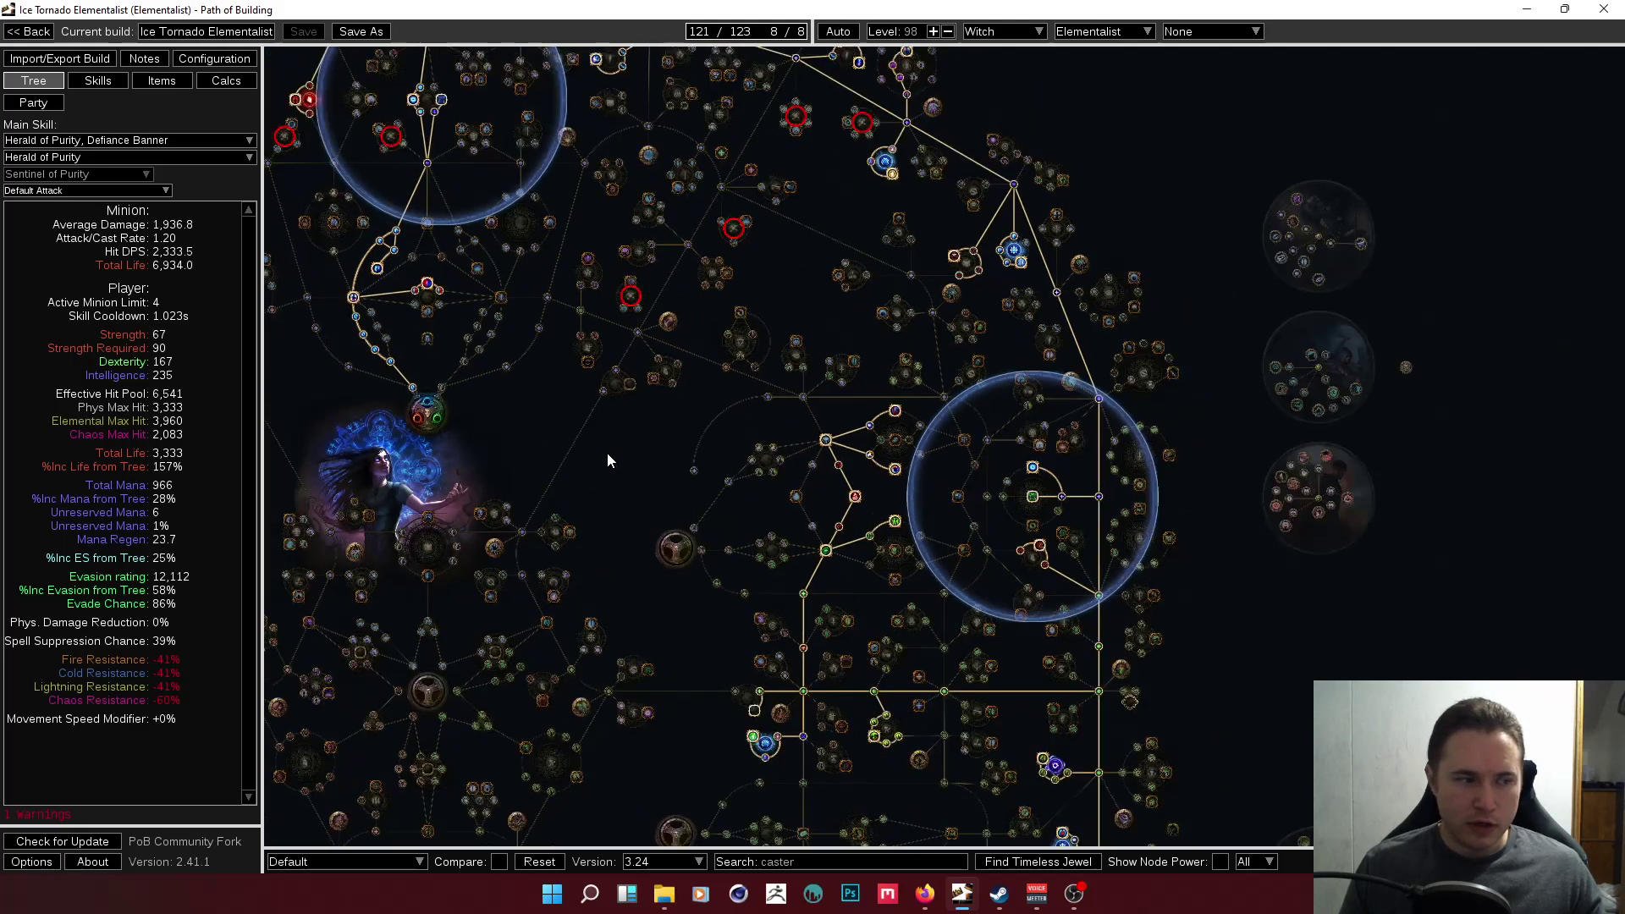
{"action": "scroll", "coordinate": [626, 481], "scroll_direction": "down", "scroll_amount": 3}
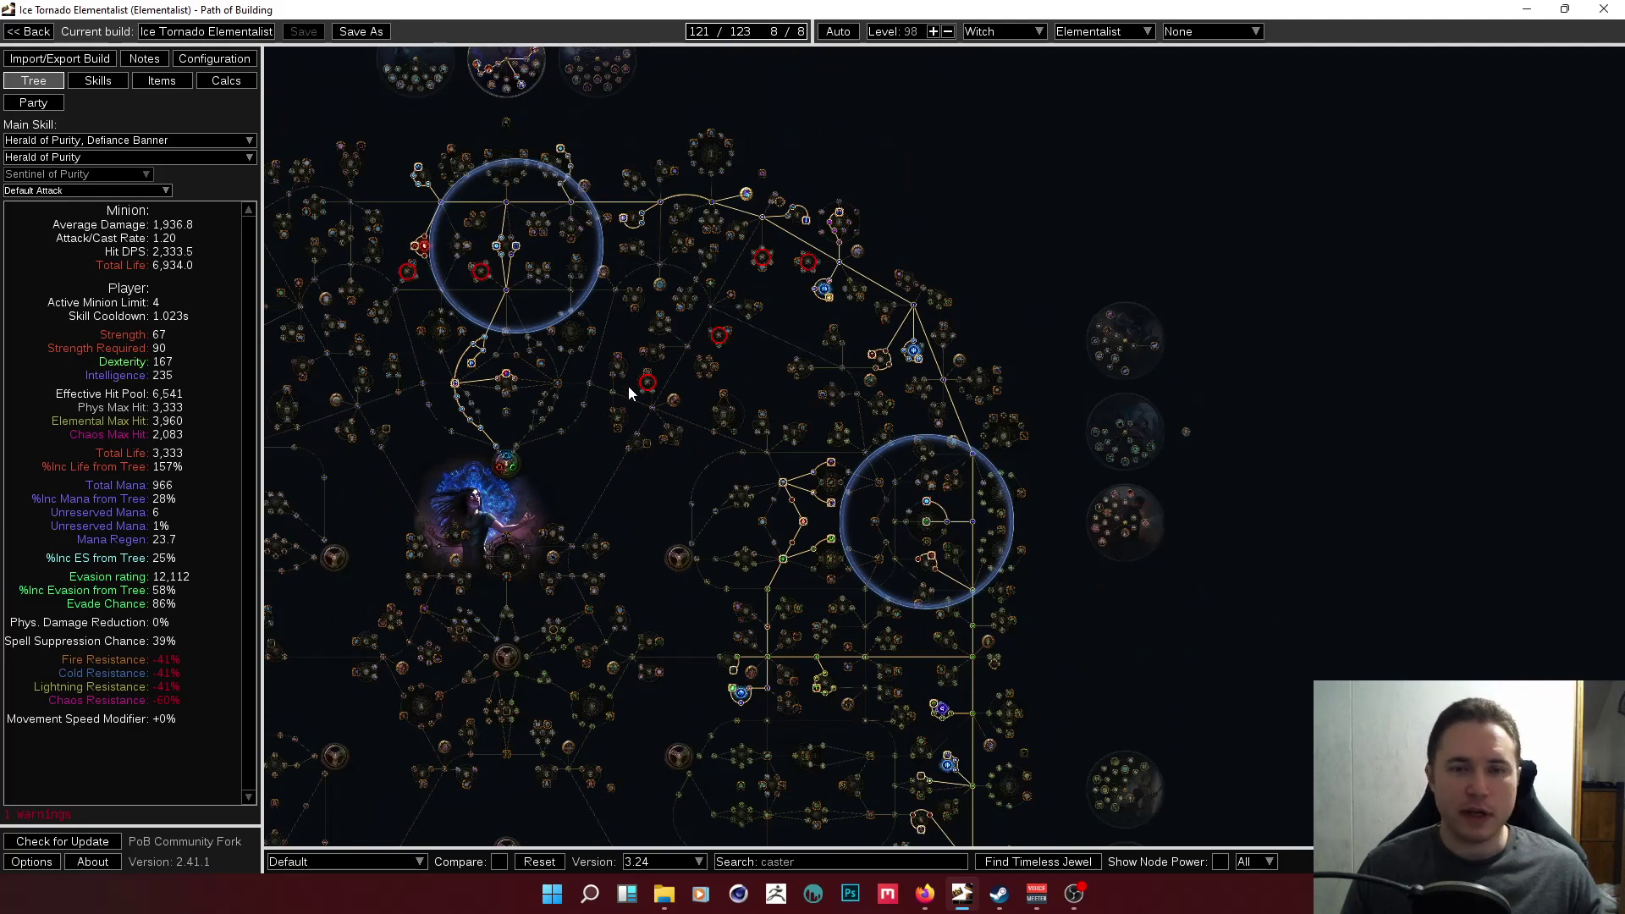
{"action": "left_click_drag", "start_coordinate": [756, 349], "coordinate": [796, 409]}
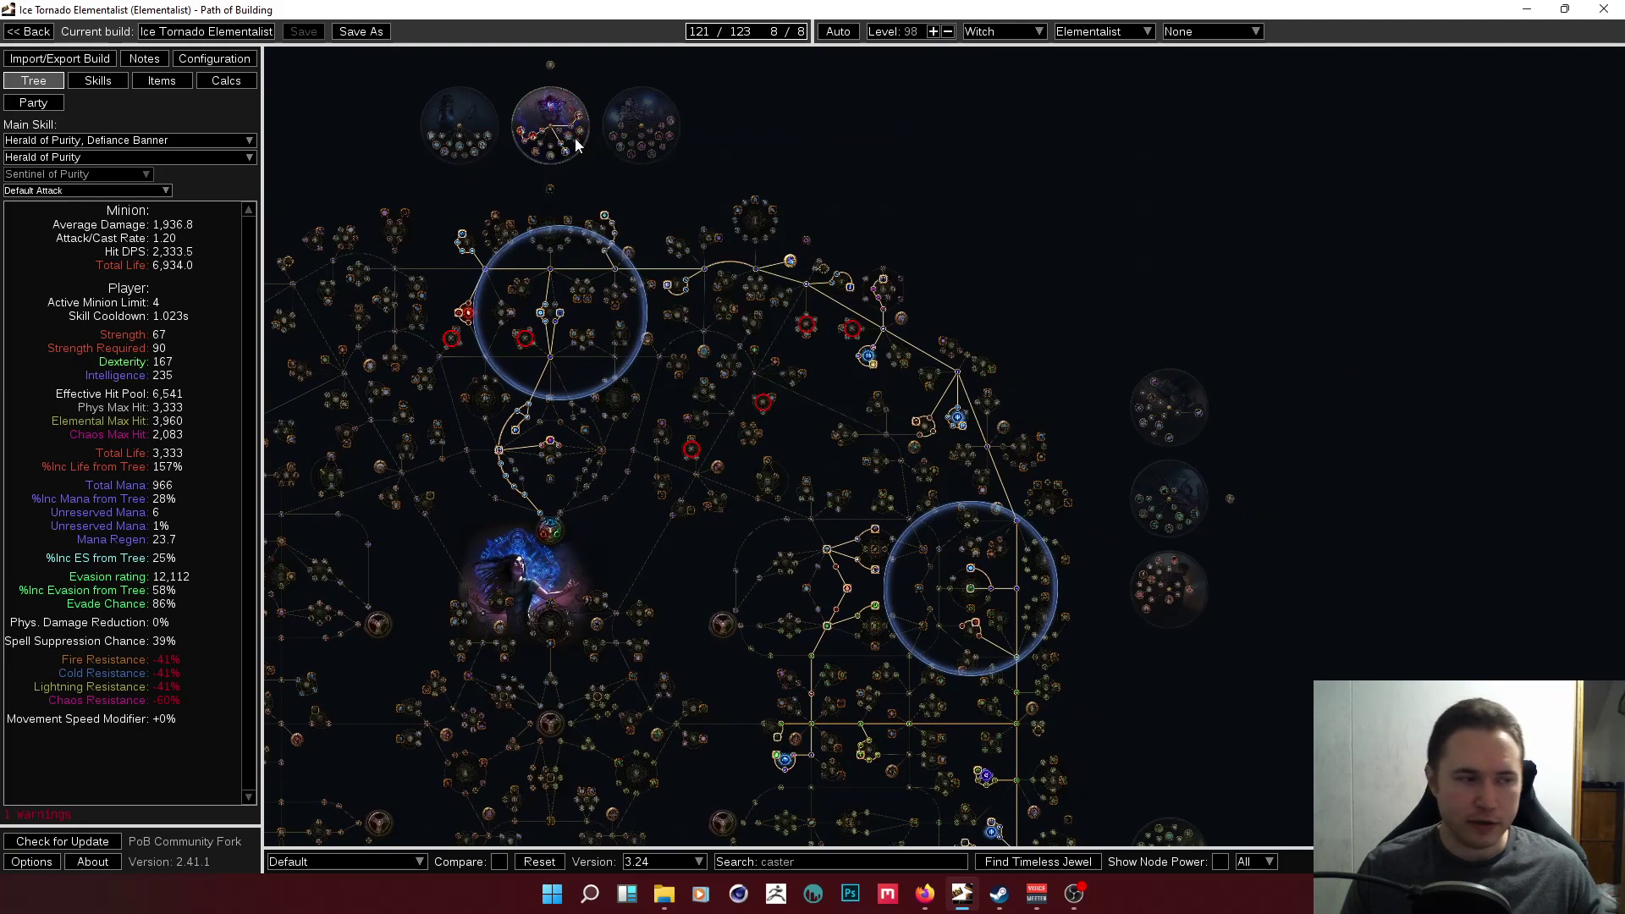
Reframe the tree around the Combat Focus jewel sockets, then centre the upper-left jewel circle
{"action": "mouse_move", "coordinate": [576, 146]}
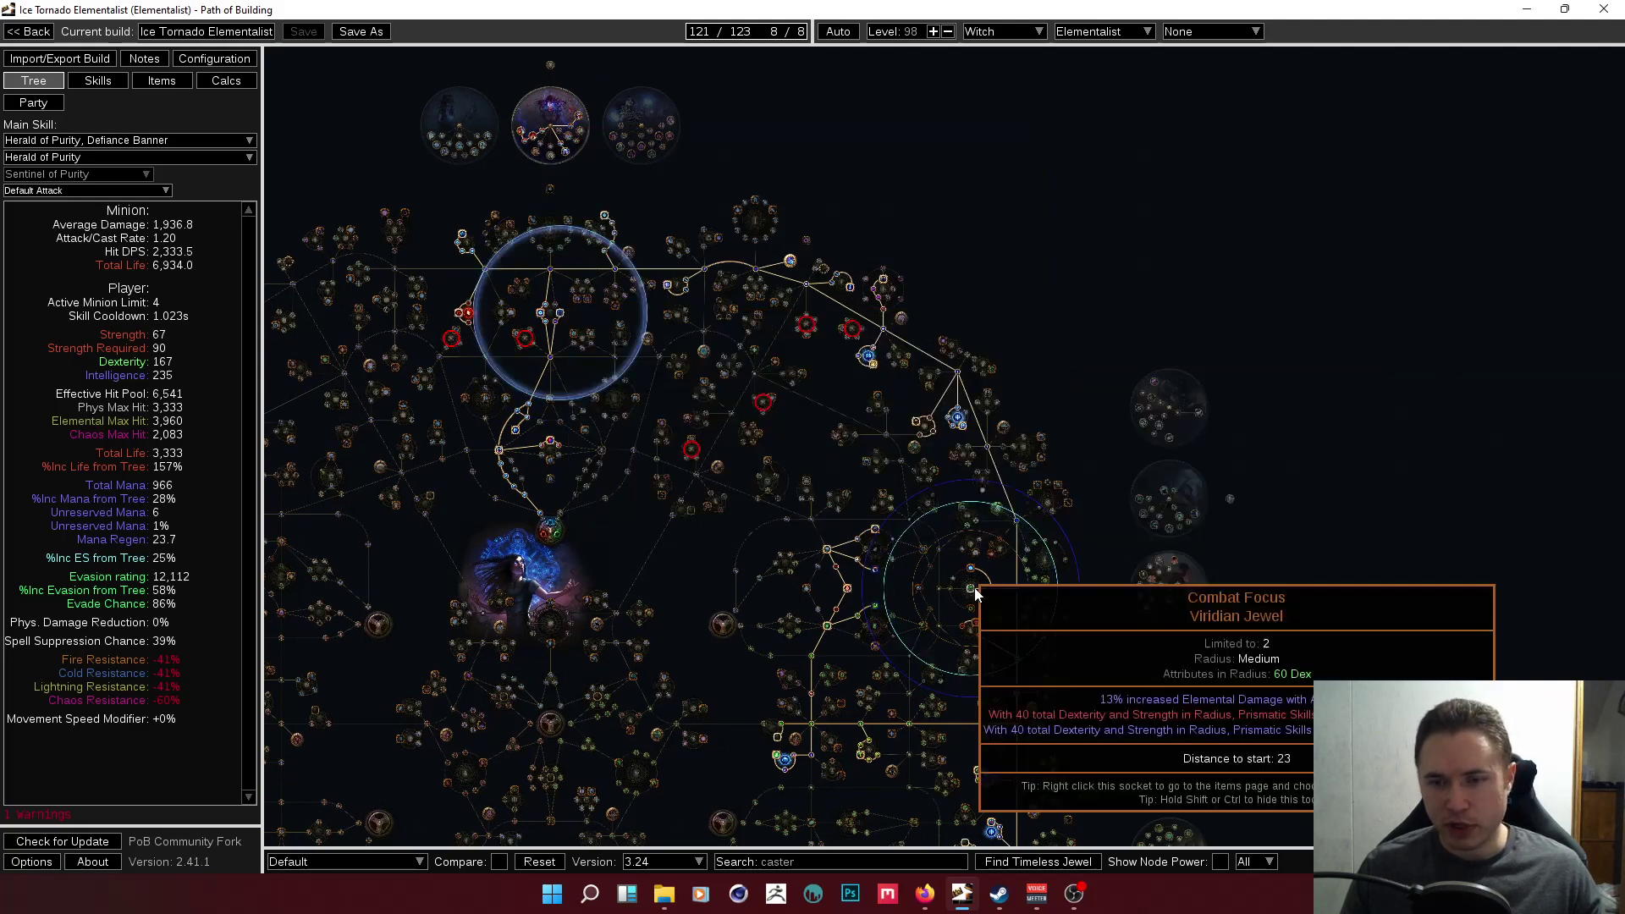
{"action": "scroll", "coordinate": [970, 590], "scroll_direction": "up", "scroll_amount": 1}
{"action": "left_click_drag", "start_coordinate": [738, 440], "coordinate": [825, 457]}
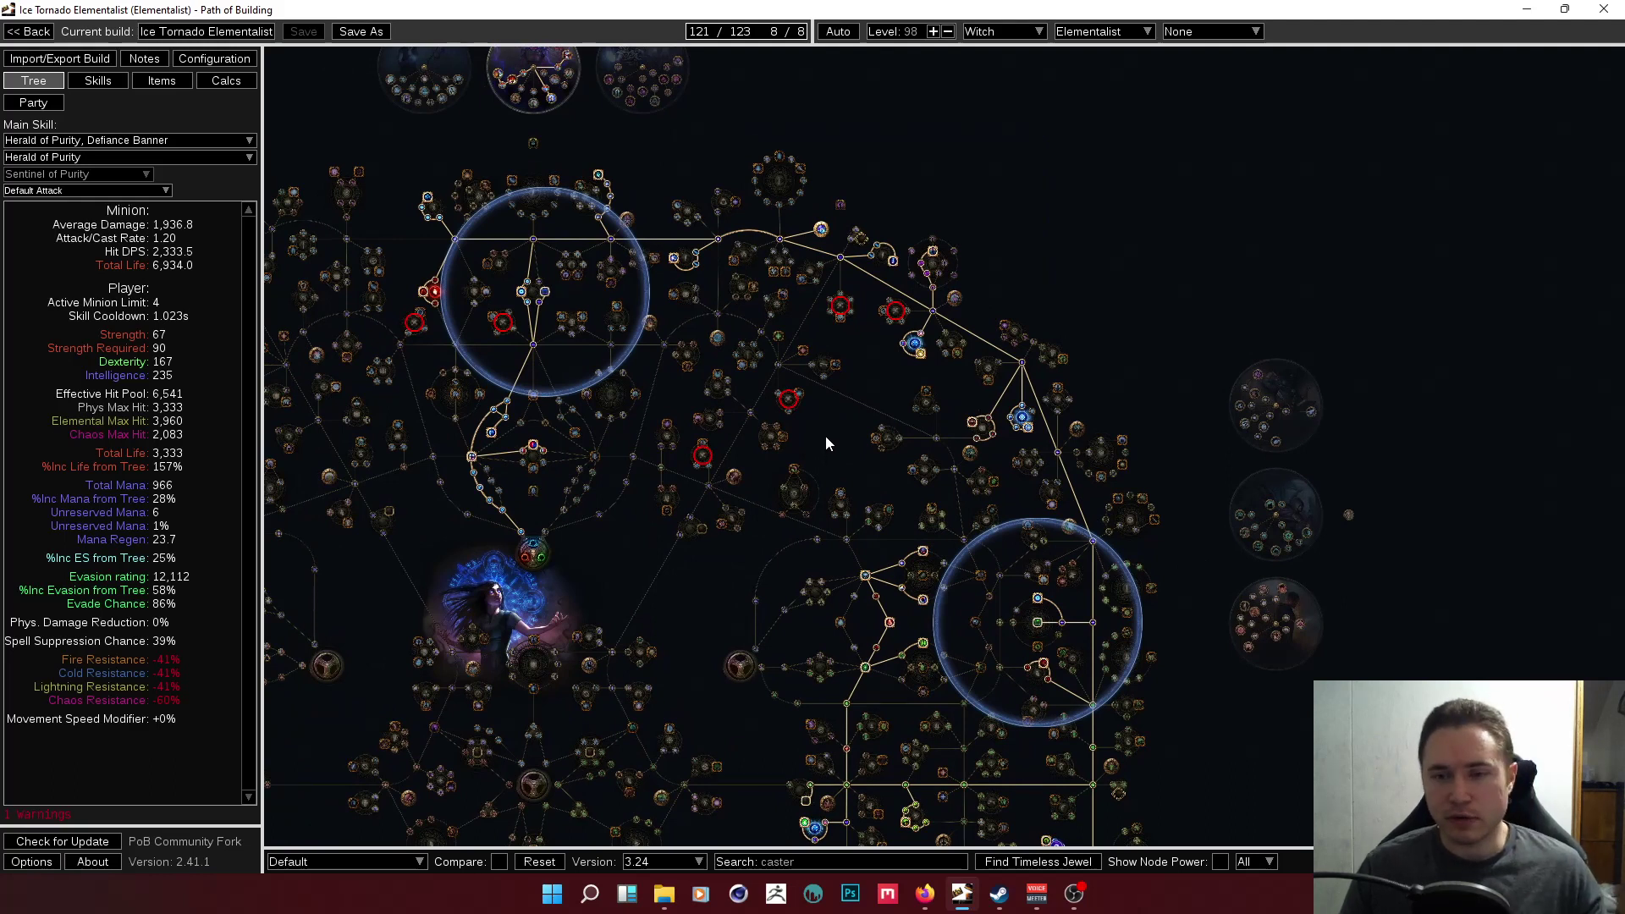
{"action": "left_click_drag", "start_coordinate": [851, 473], "coordinate": [855, 431]}
{"action": "left_click_drag", "start_coordinate": [743, 222], "coordinate": [602, 200]}
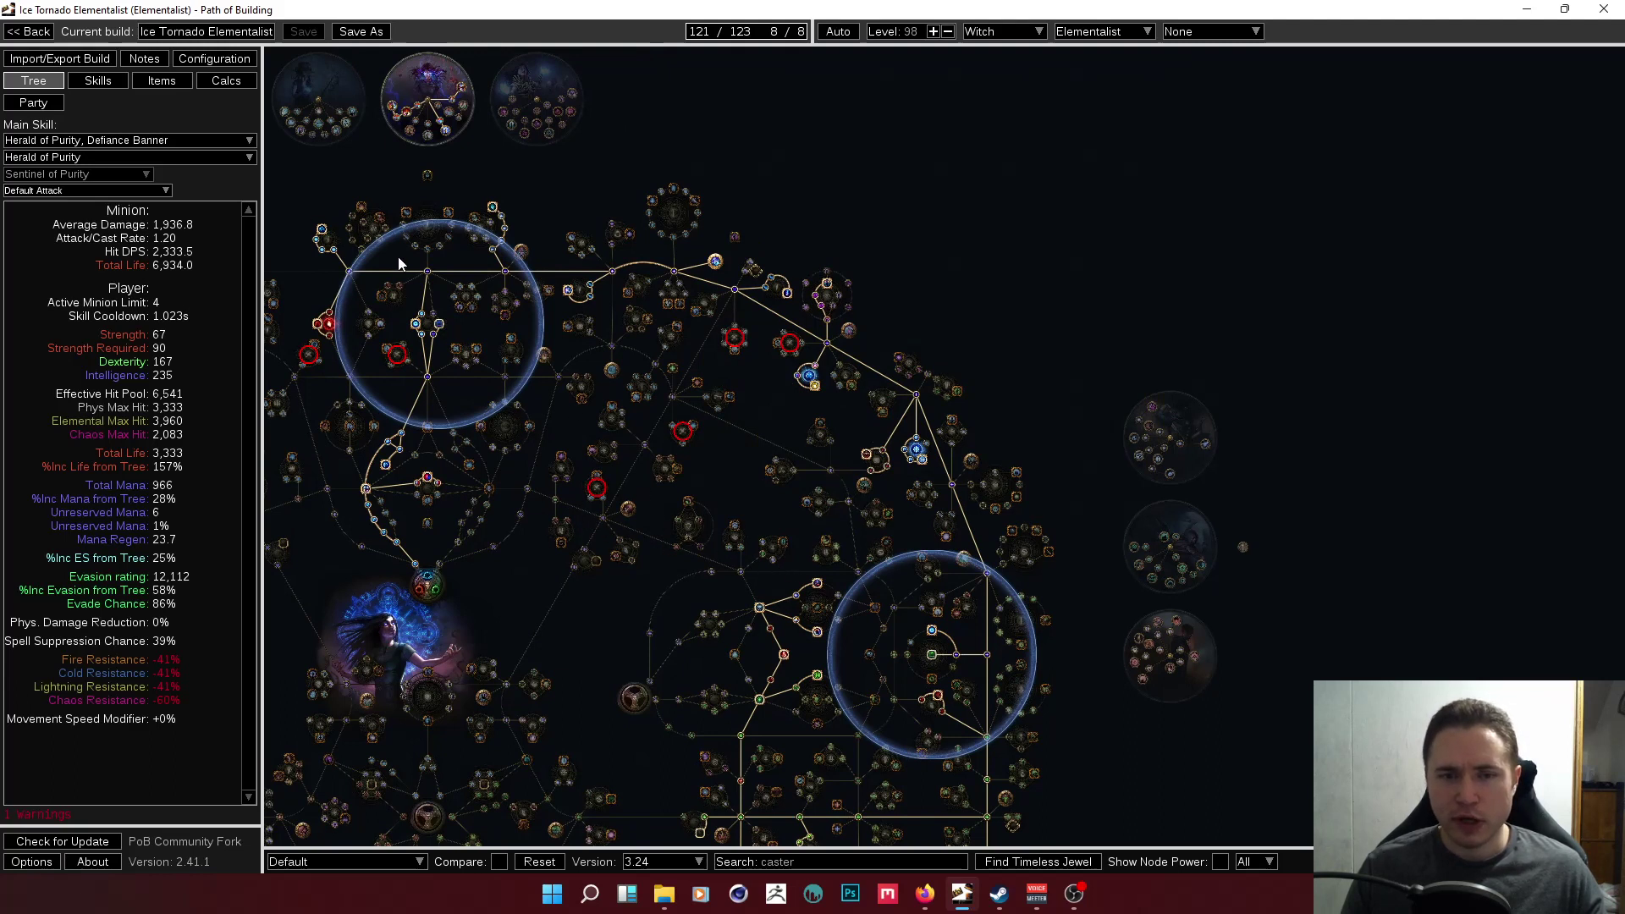
{"action": "left_click_drag", "start_coordinate": [612, 610], "coordinate": [538, 251]}
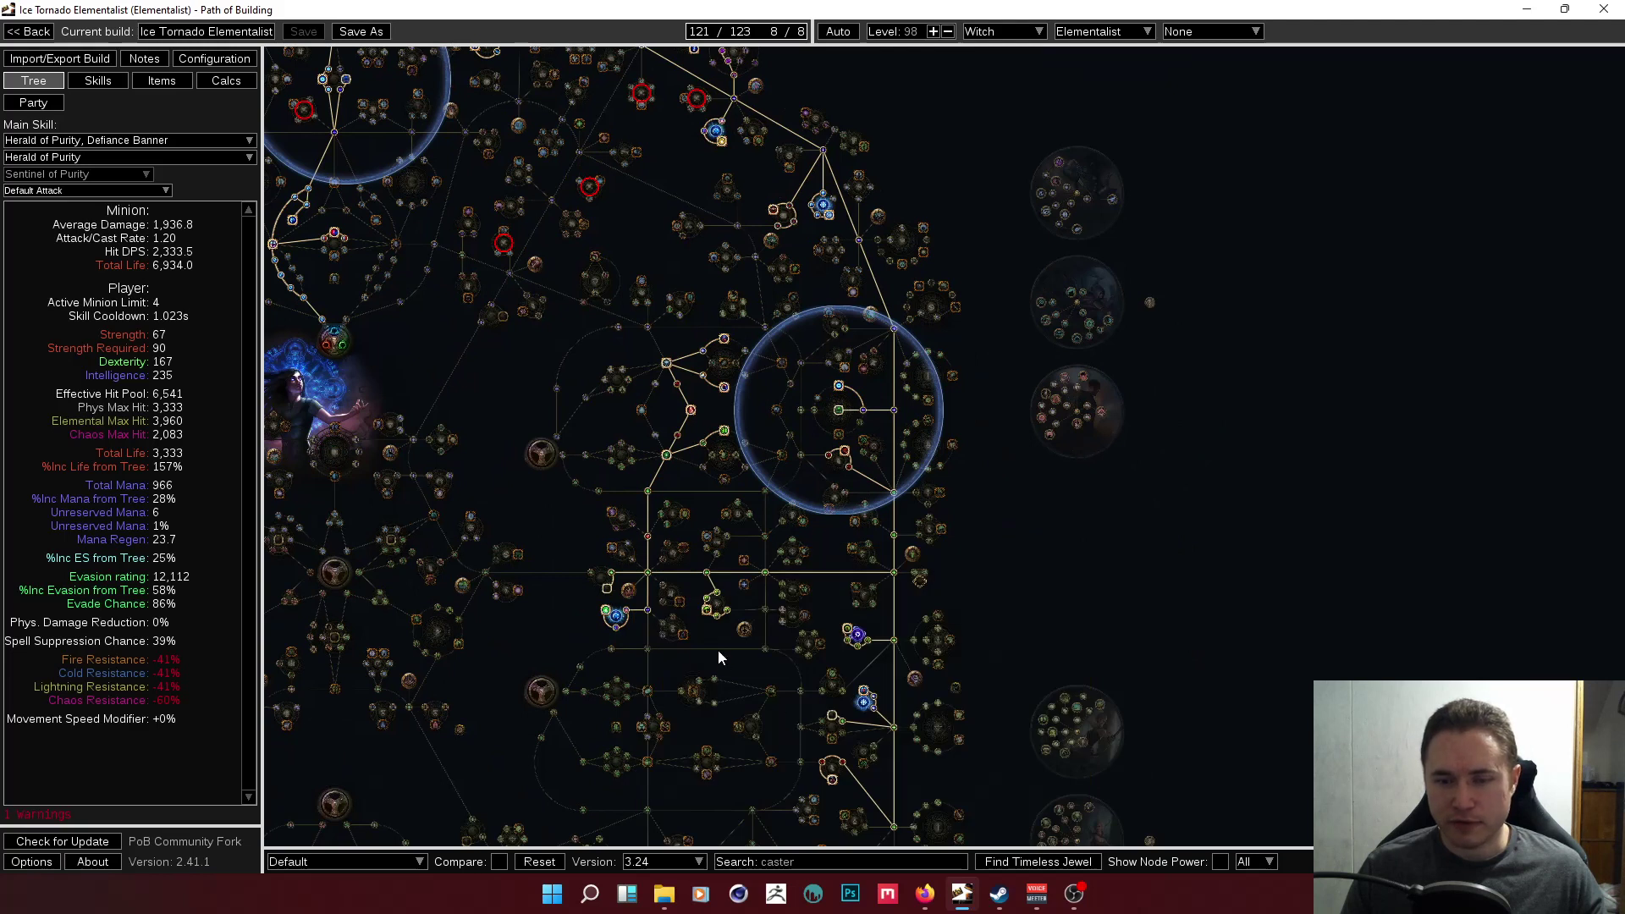
{"action": "left_click_drag", "start_coordinate": [718, 648], "coordinate": [856, 738]}
{"action": "left_click_drag", "start_coordinate": [520, 400], "coordinate": [601, 434]}
{"action": "left_click_drag", "start_coordinate": [660, 499], "coordinate": [667, 575]}
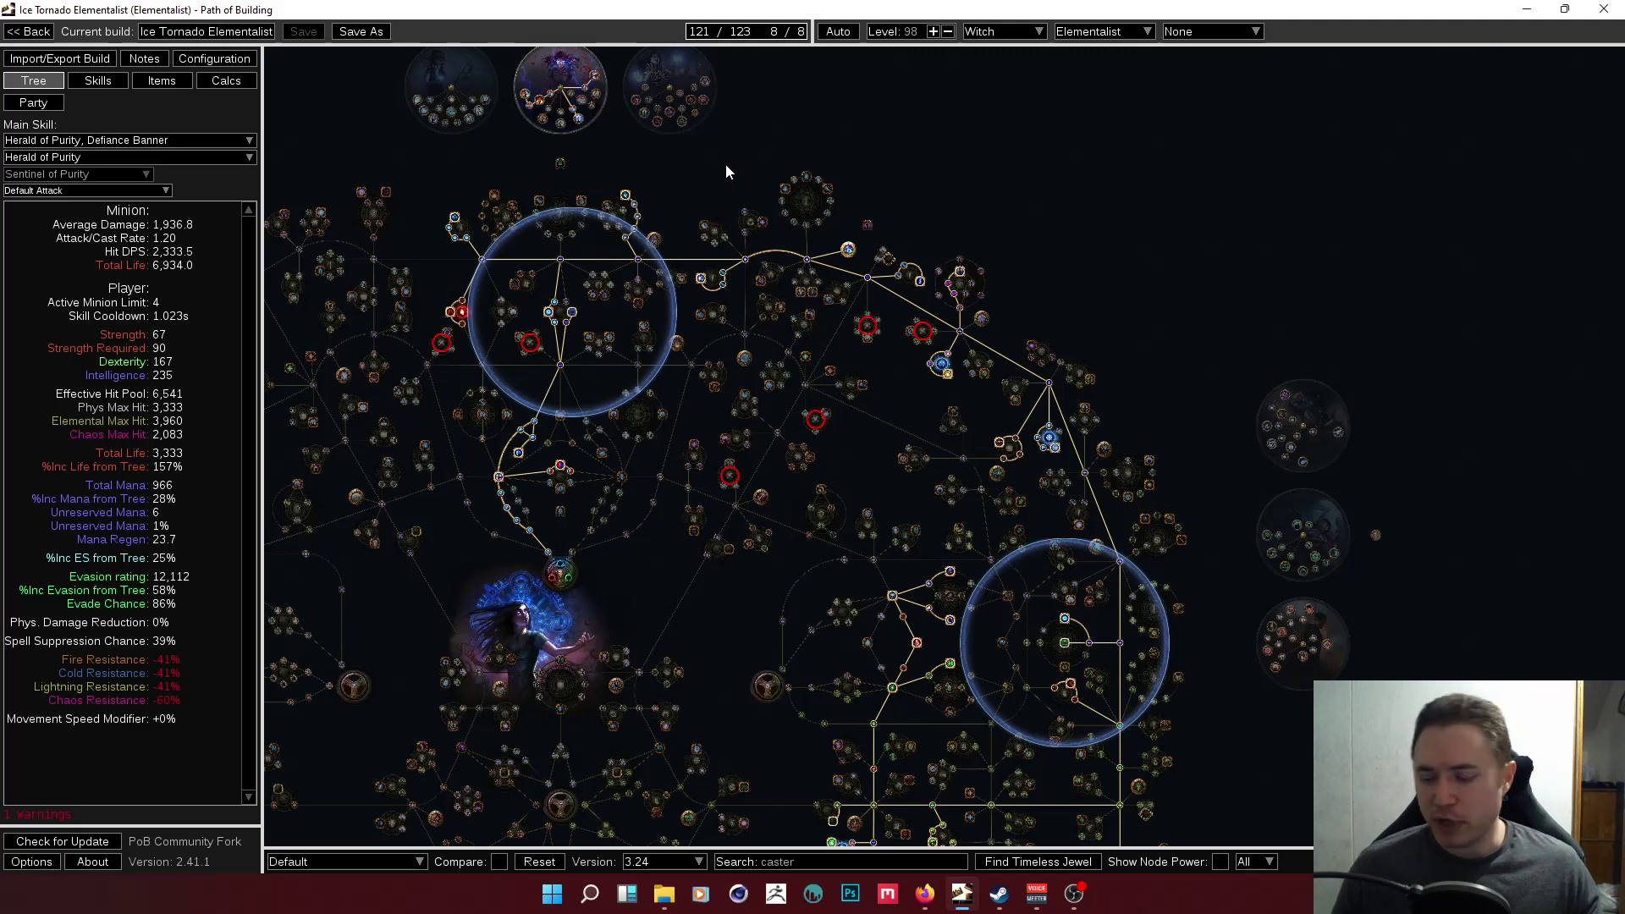
{"action": "left_click_drag", "start_coordinate": [725, 165], "coordinate": [820, 183]}
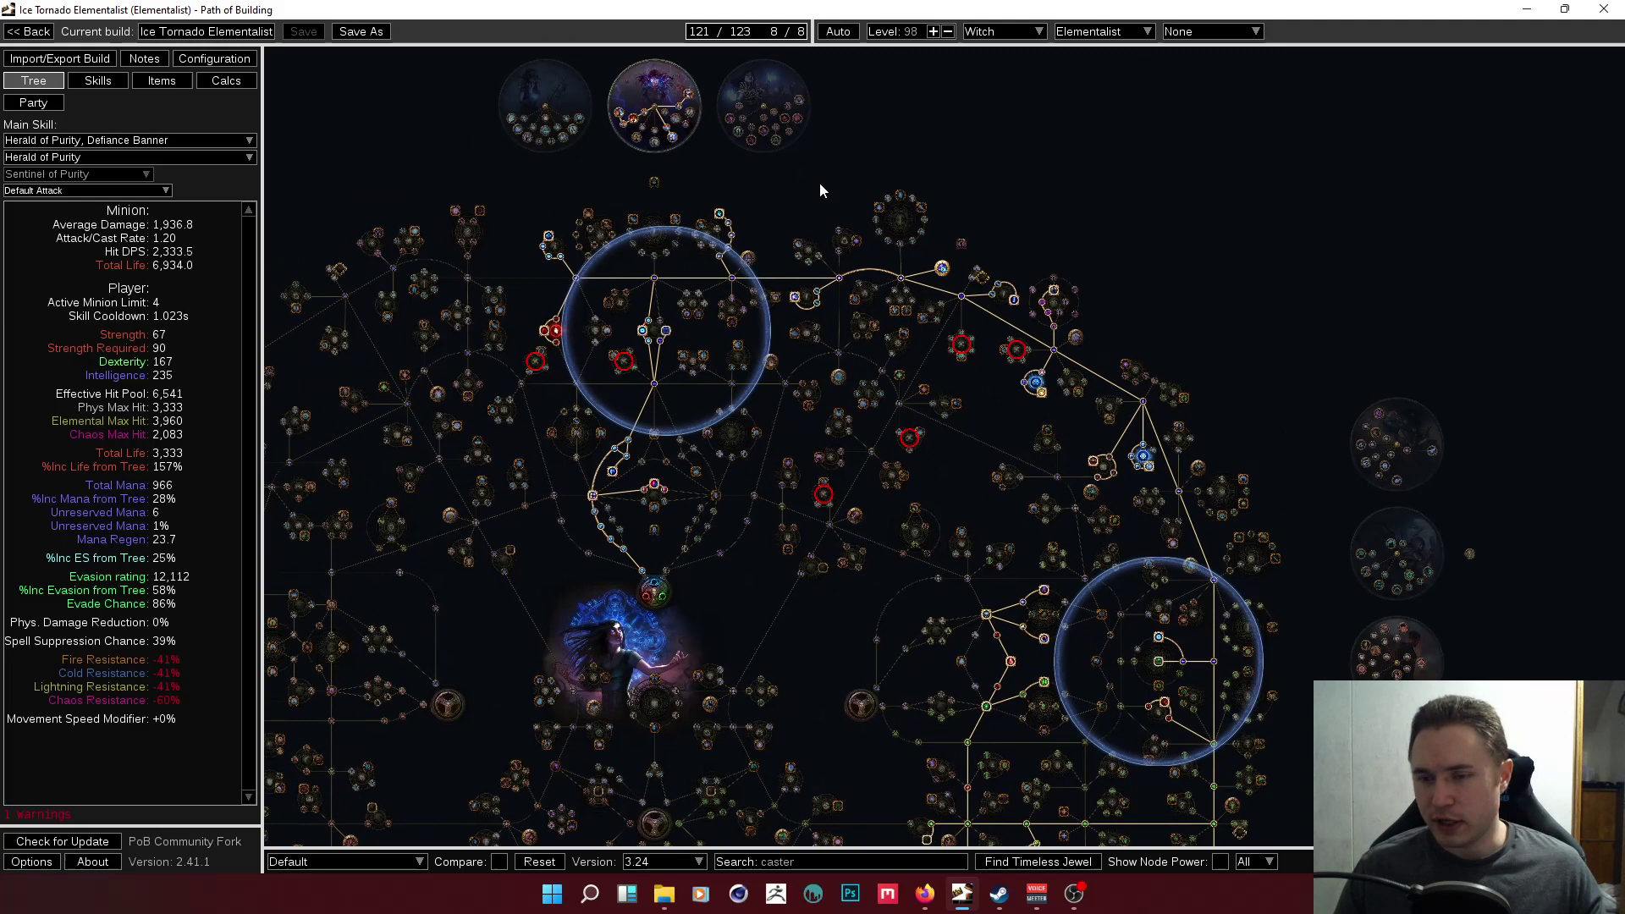
{"action": "left_click_drag", "start_coordinate": [820, 184], "coordinate": [746, 152]}
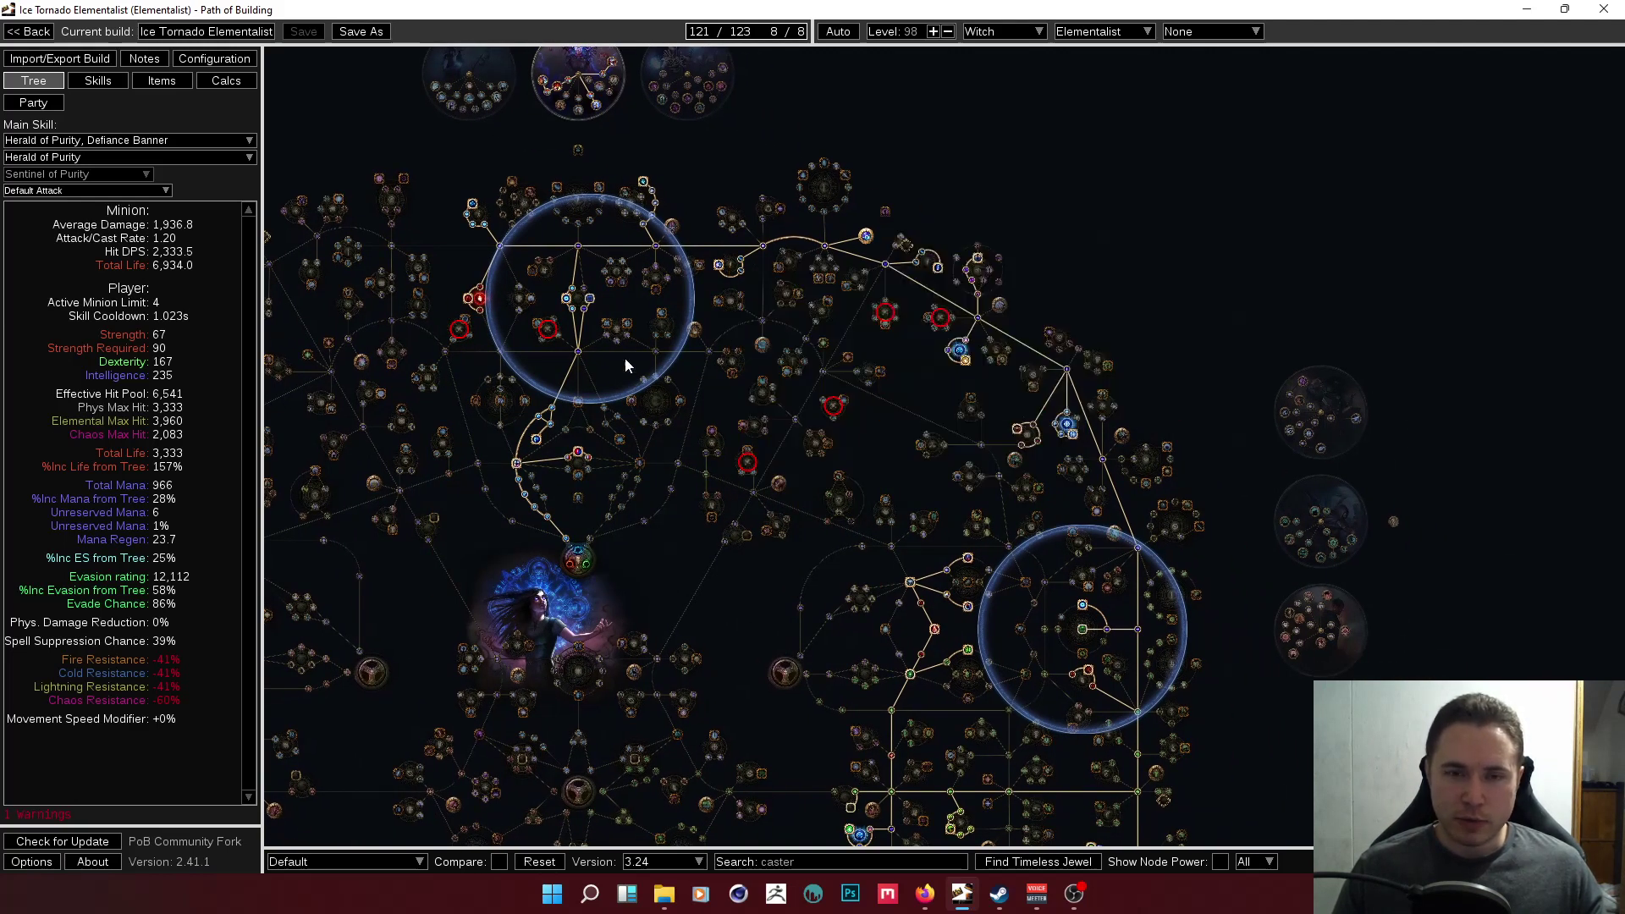
{"action": "scroll", "coordinate": [476, 200], "scroll_direction": "up", "scroll_amount": 2}
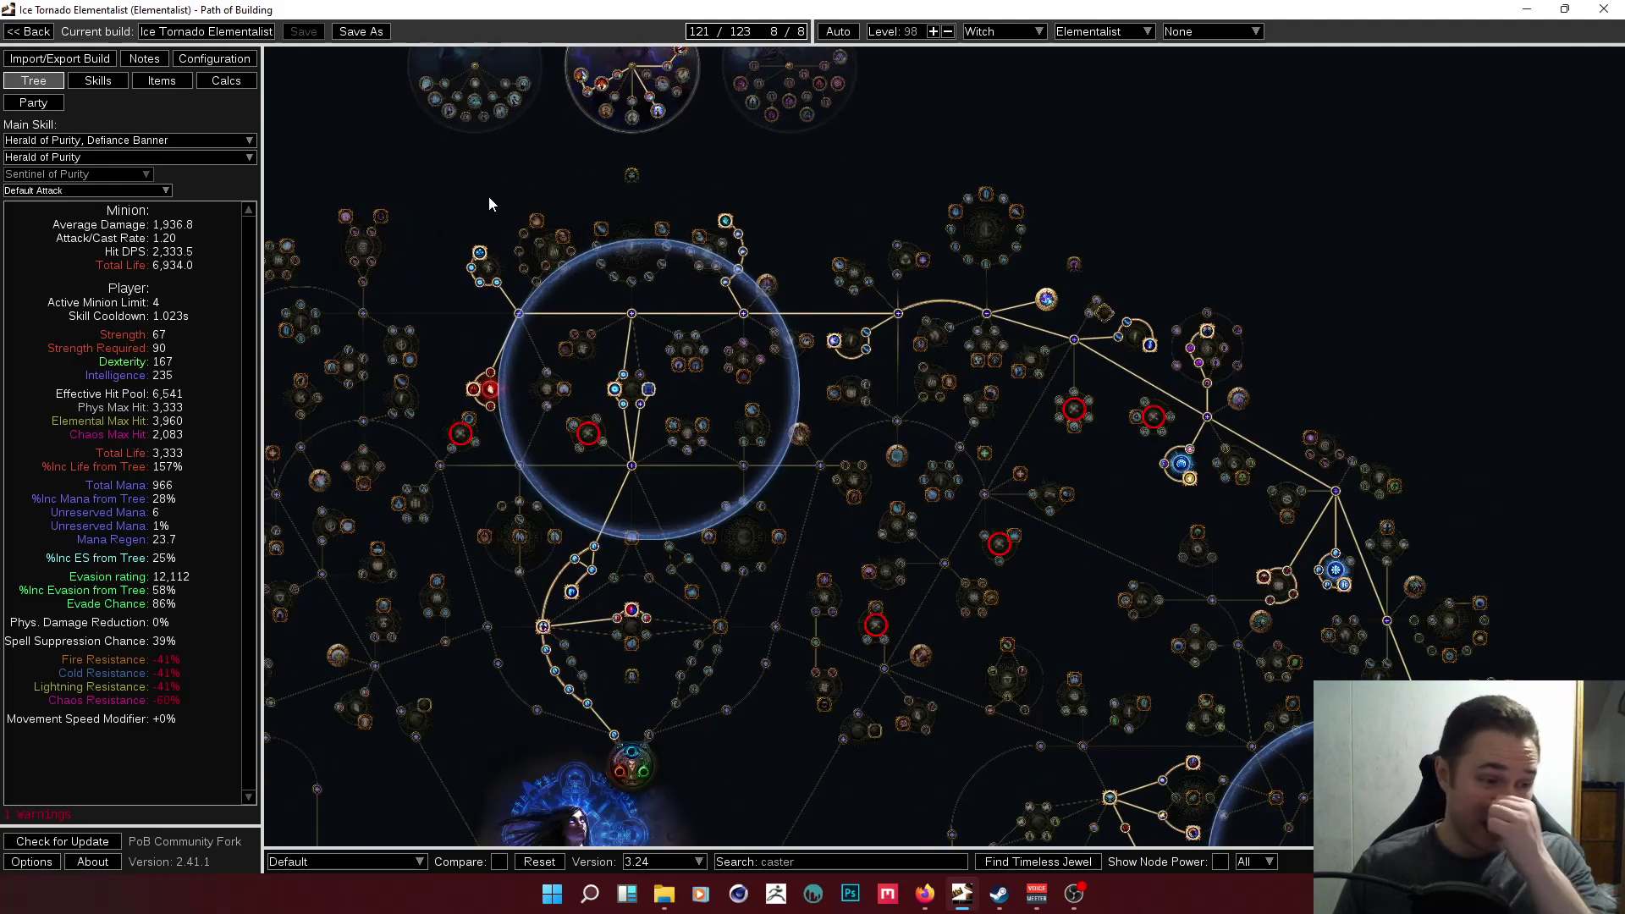
Pan across the upper tree to inspect the shock and lightning node clusters
{"action": "left_click_drag", "start_coordinate": [668, 177], "coordinate": [675, 203]}
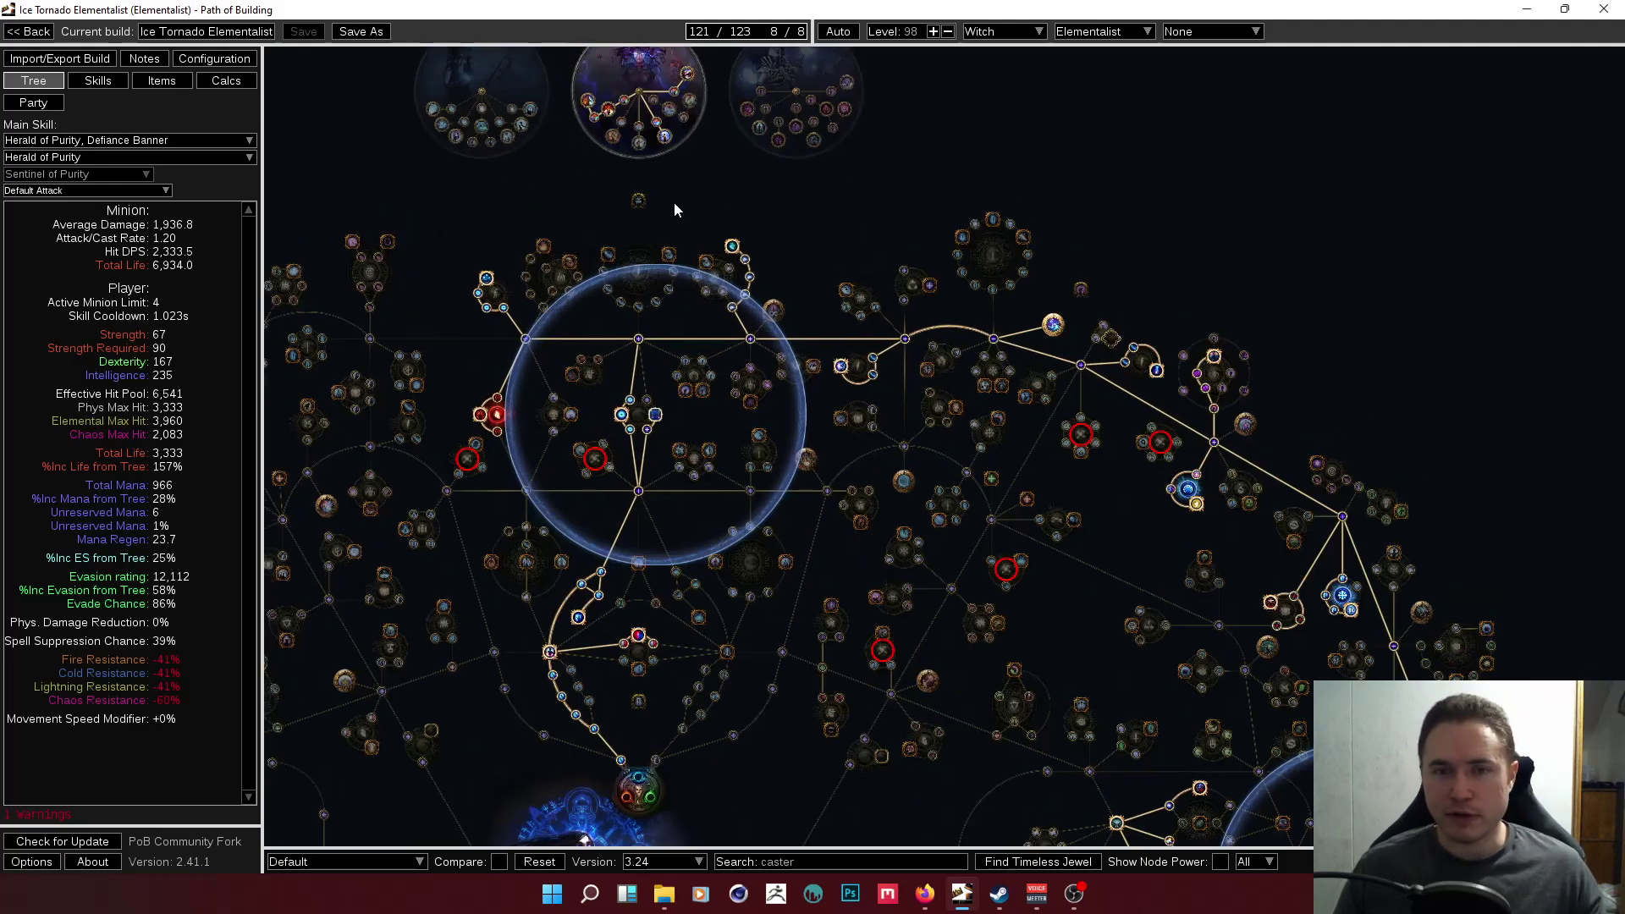
{"action": "mouse_move", "coordinate": [662, 145]}
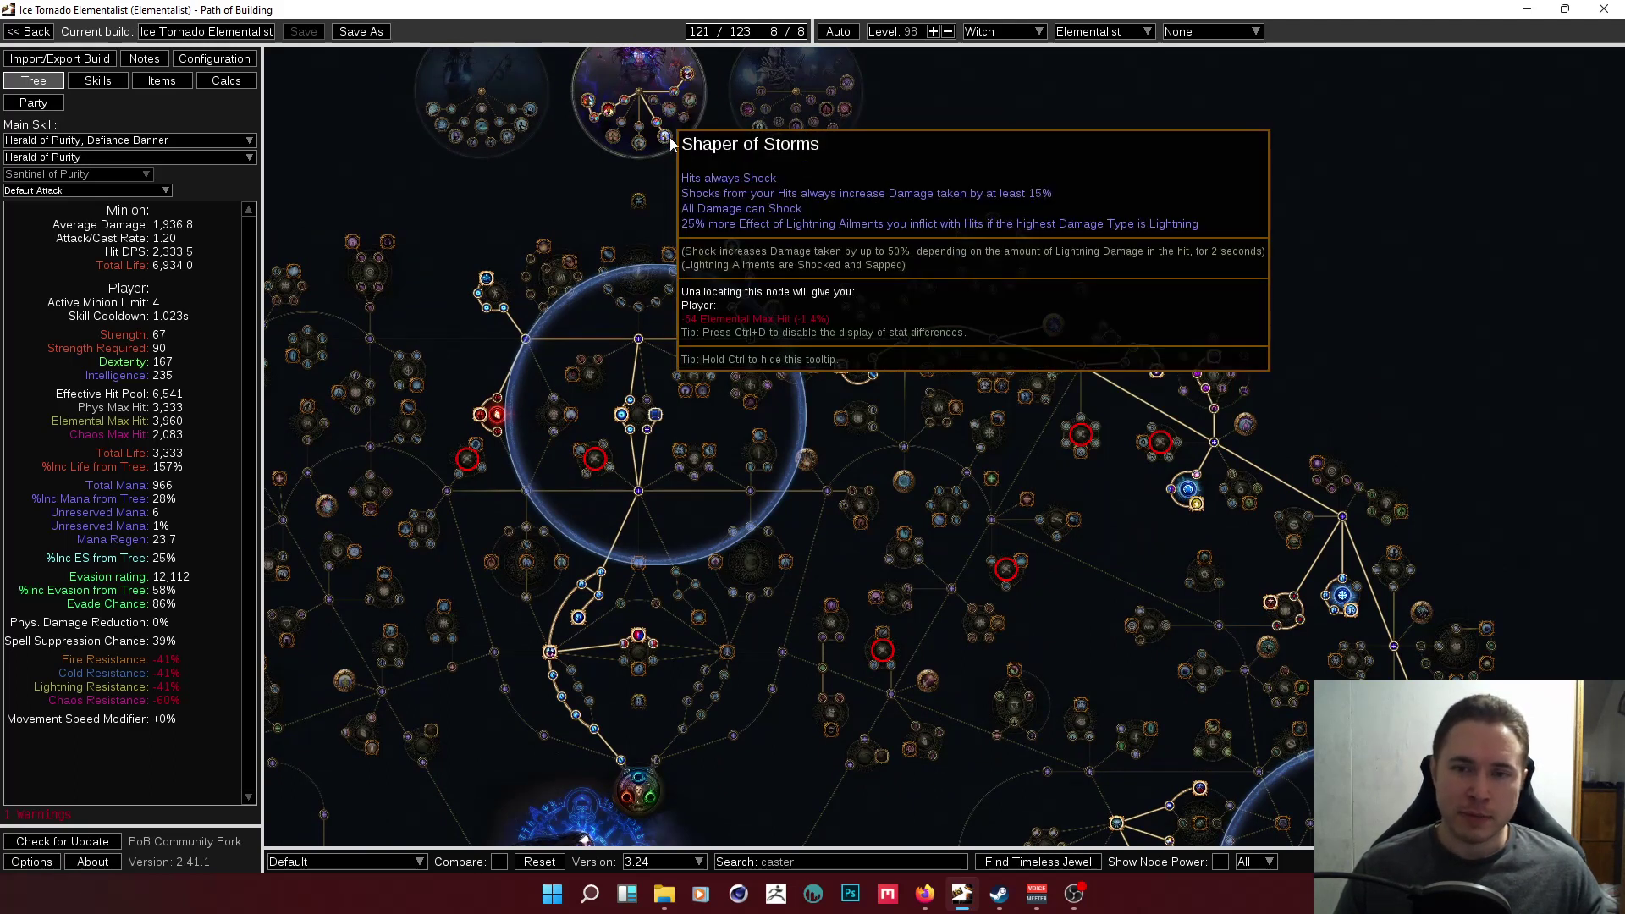
{"action": "left_click_drag", "start_coordinate": [875, 250], "coordinate": [750, 154]}
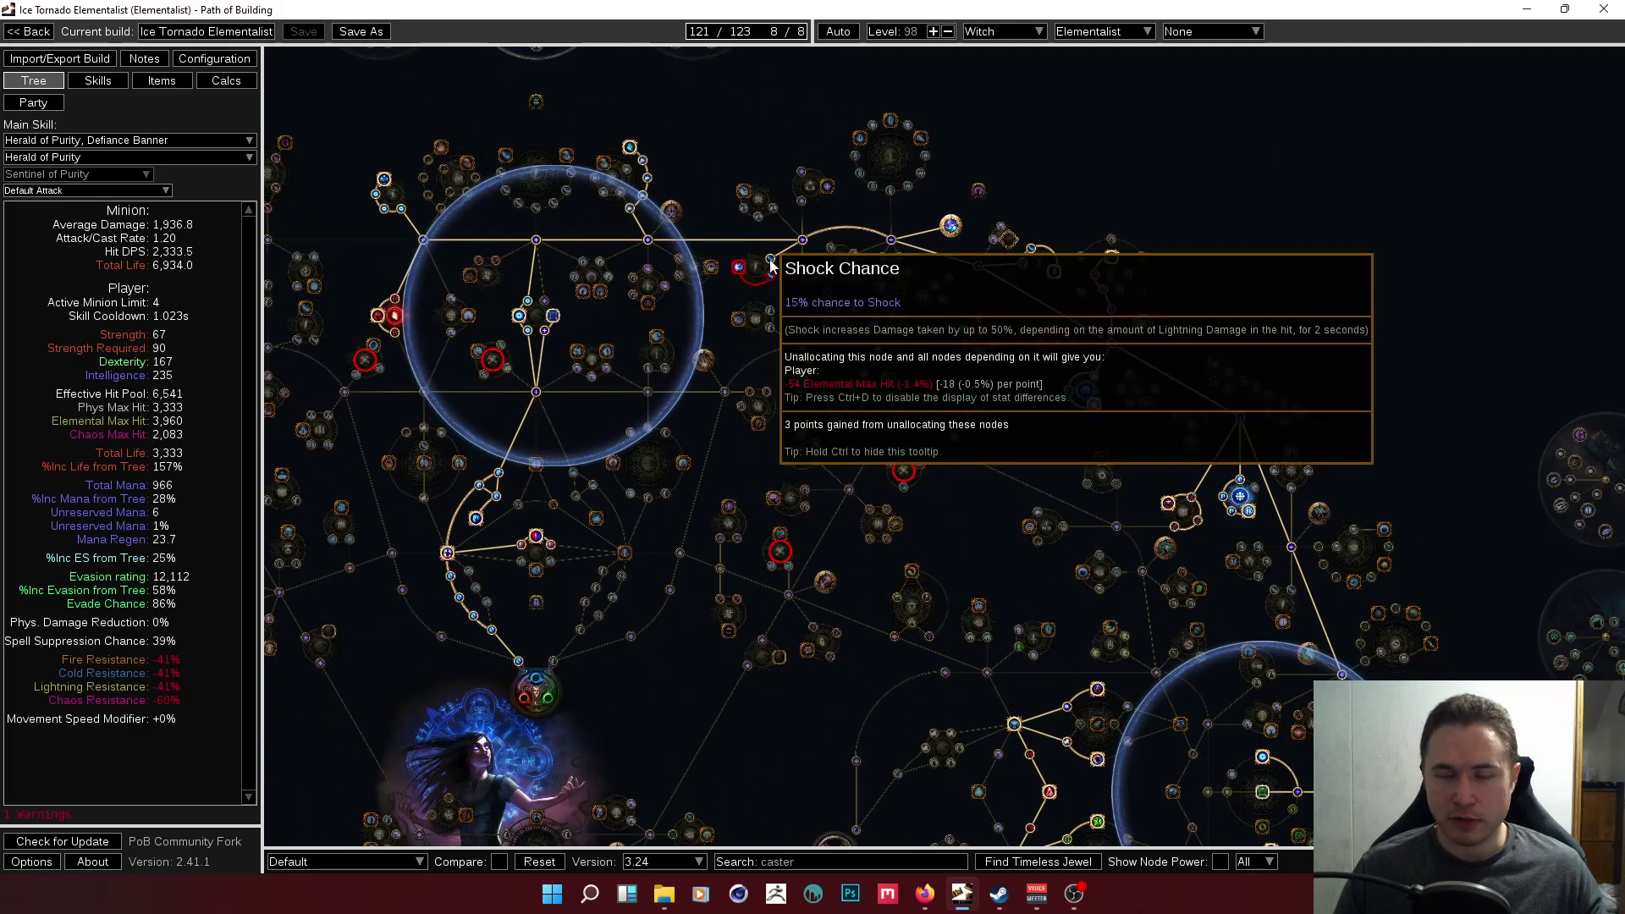
{"action": "mouse_move", "coordinate": [776, 282]}
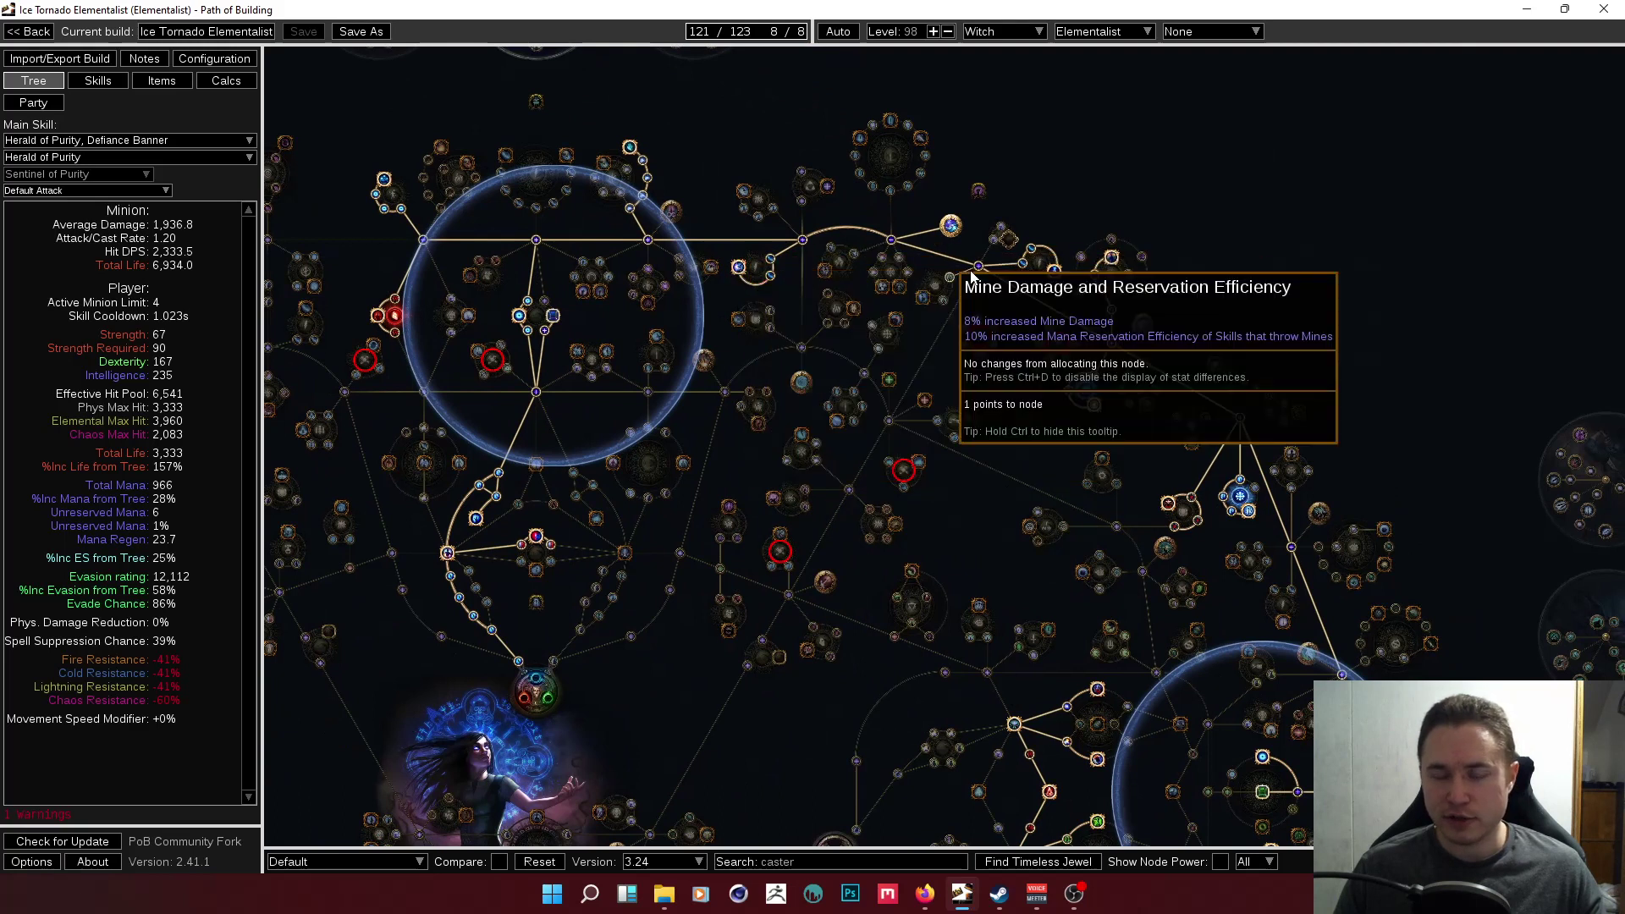
{"action": "left_click_drag", "start_coordinate": [1072, 216], "coordinate": [840, 193]}
{"action": "scroll", "coordinate": [784, 220], "scroll_direction": "up", "scroll_amount": 3}
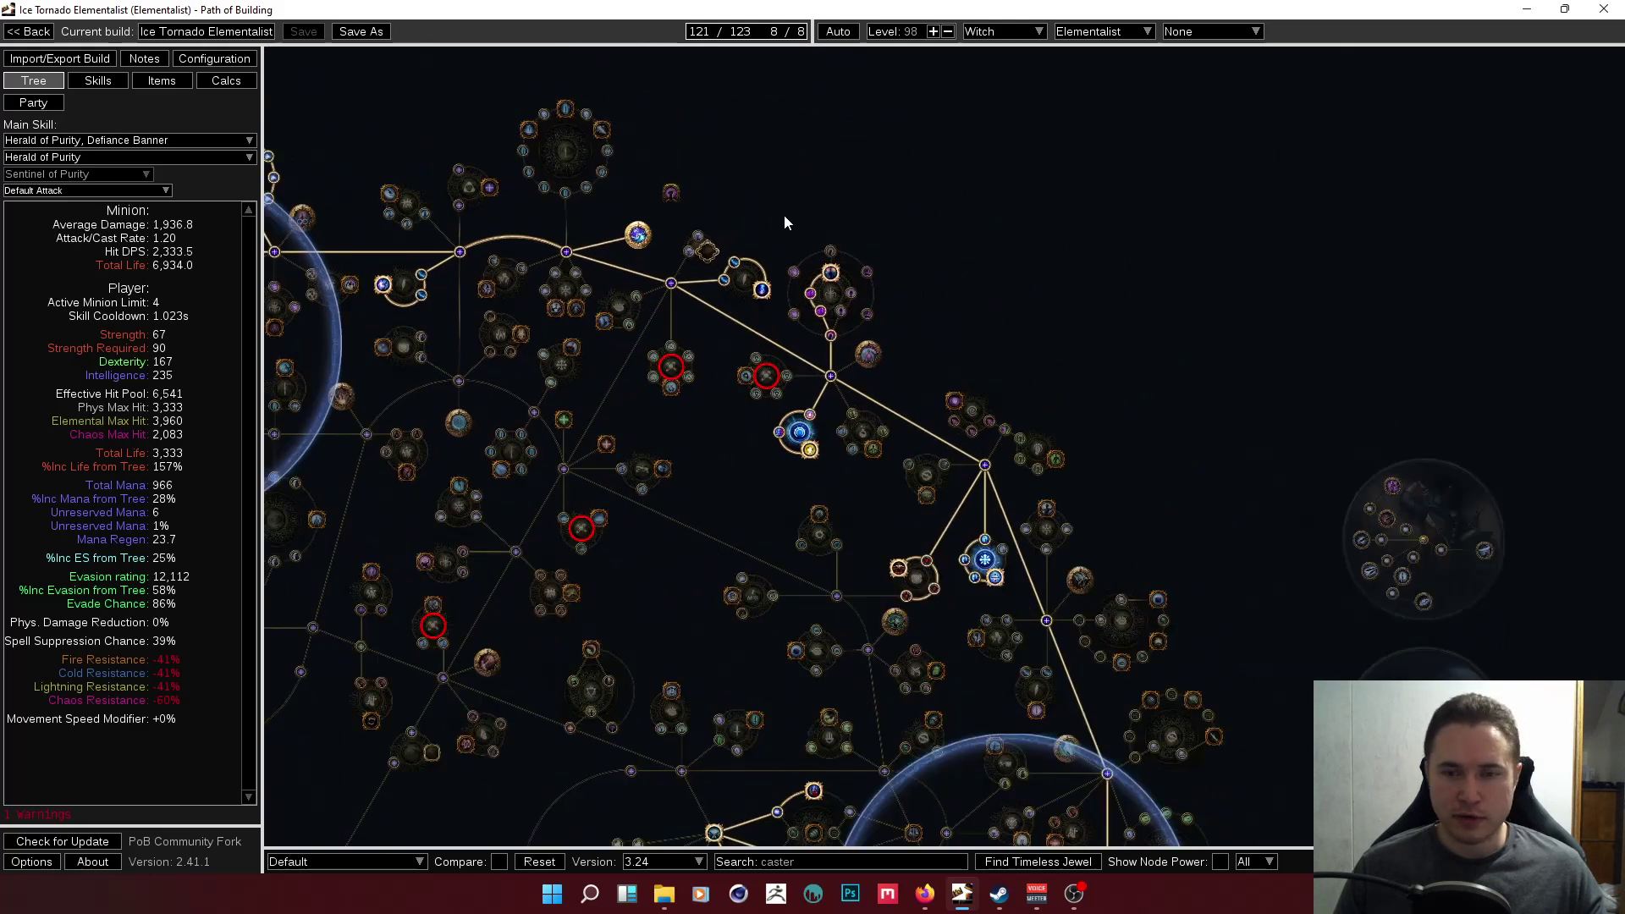
{"action": "mouse_move", "coordinate": [759, 306]}
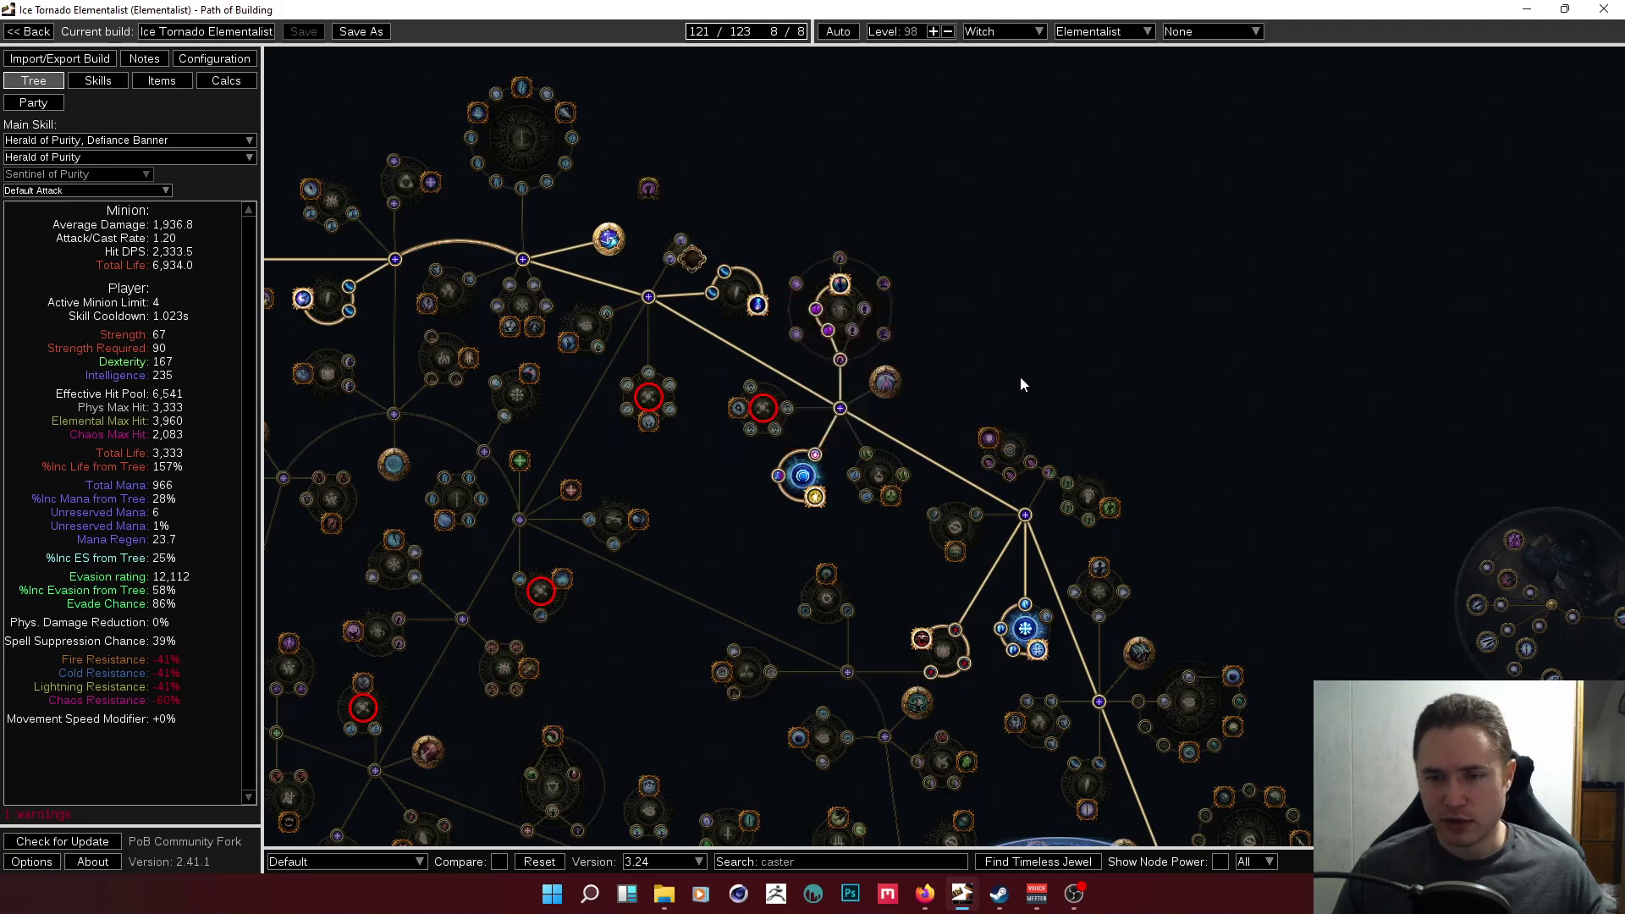
{"action": "left_click_drag", "start_coordinate": [988, 387], "coordinate": [1073, 299]}
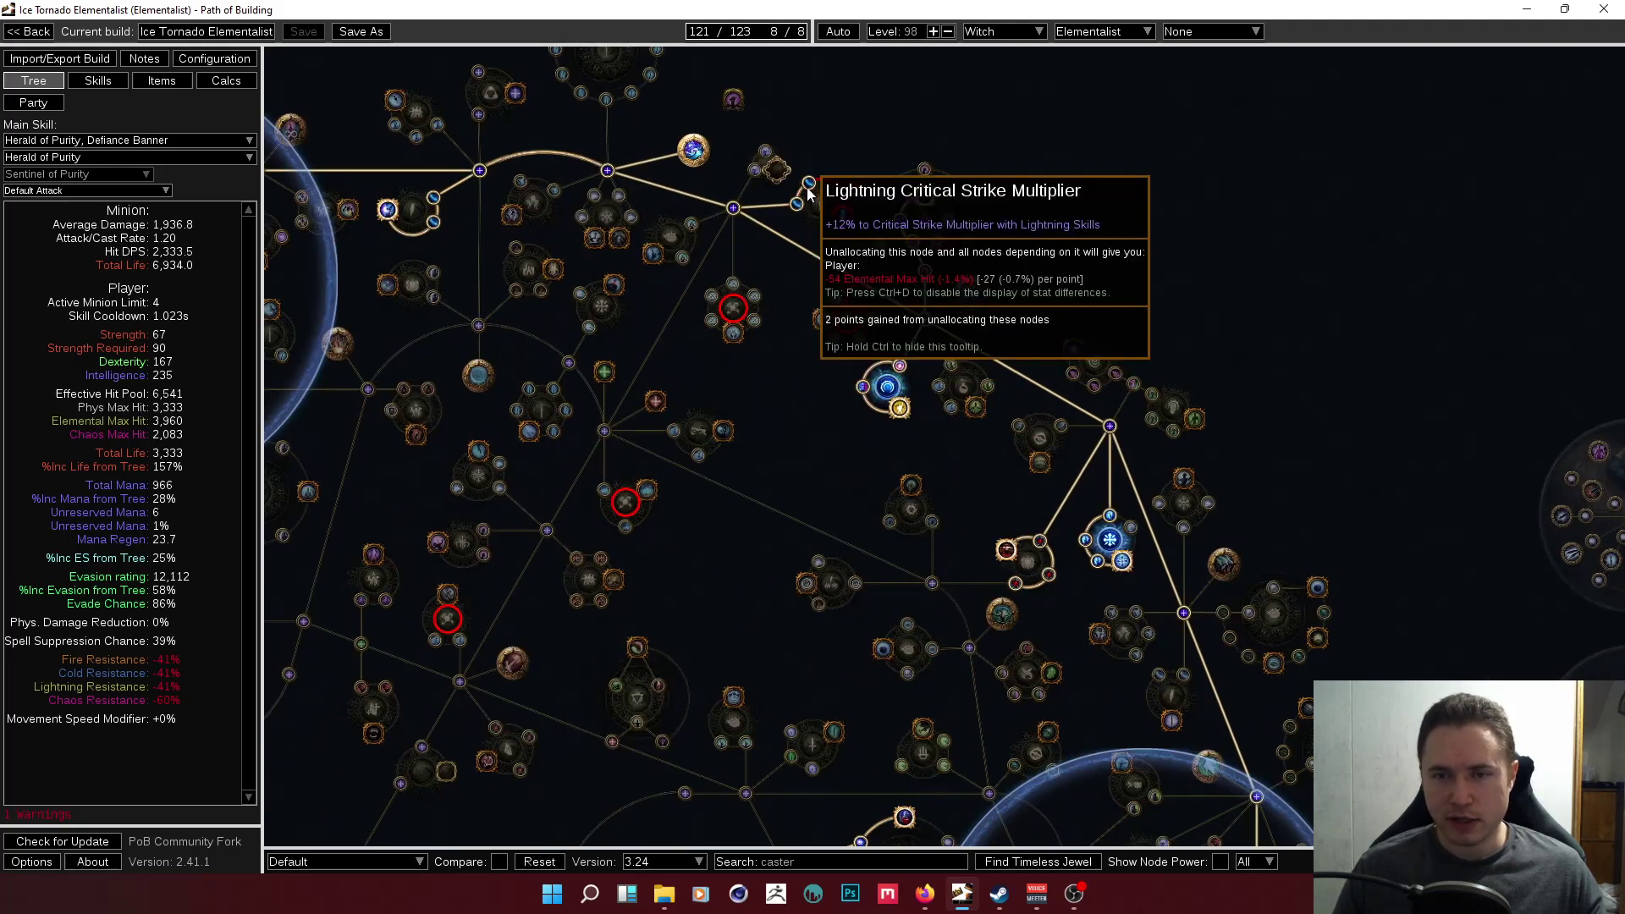
{"action": "mouse_move", "coordinate": [804, 197]}
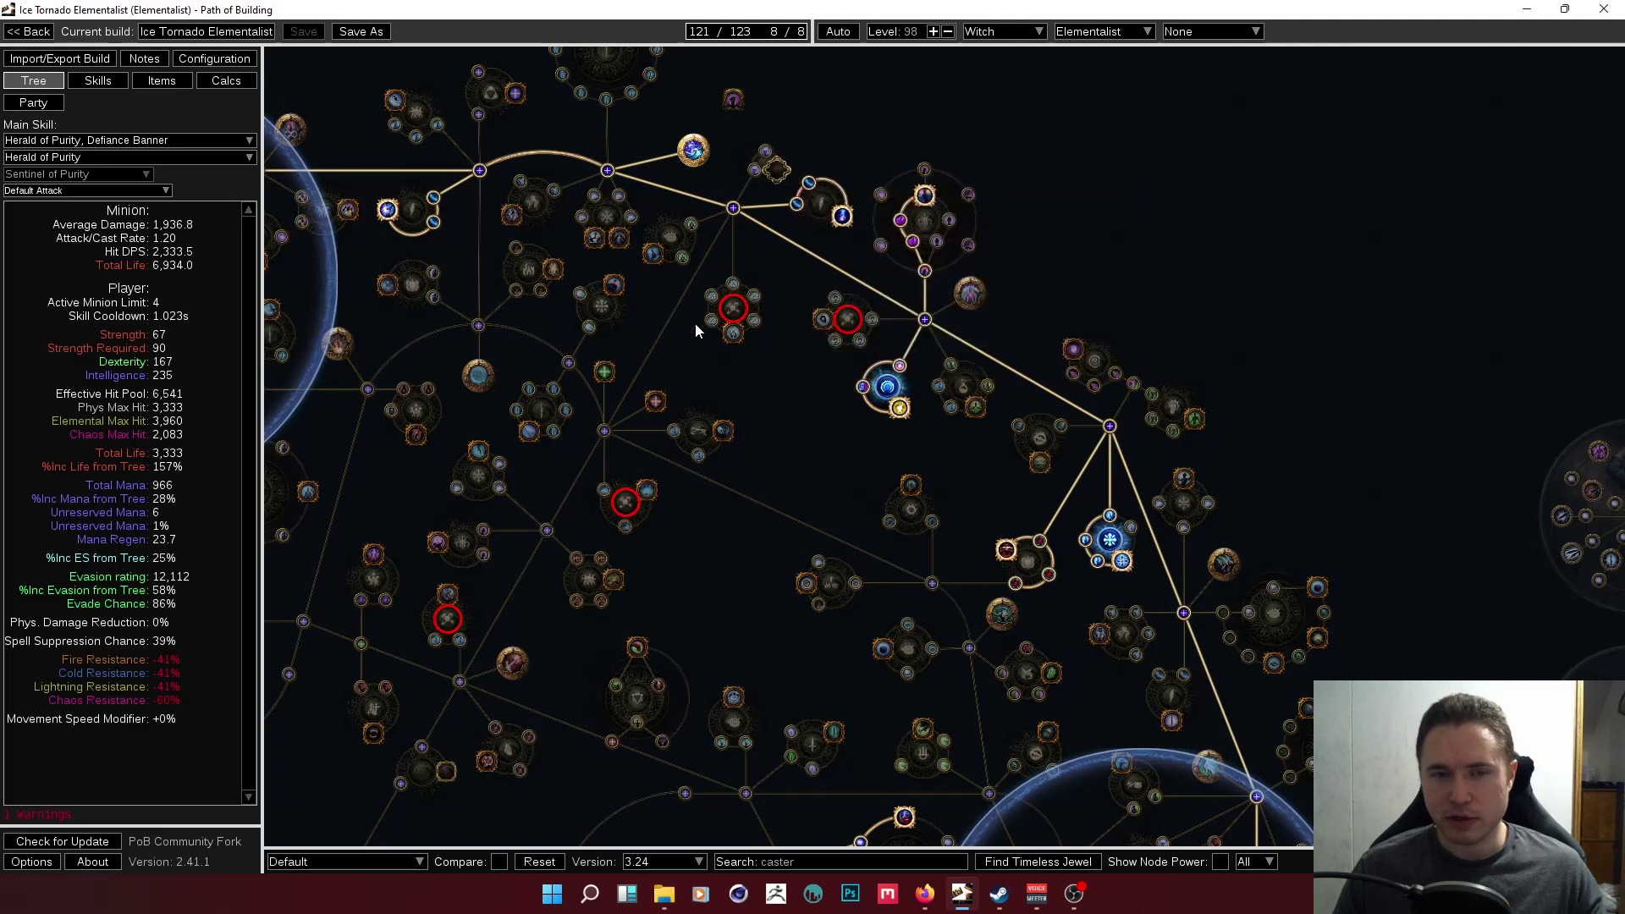
{"action": "scroll", "coordinate": [797, 451], "scroll_direction": "down", "scroll_amount": 3}
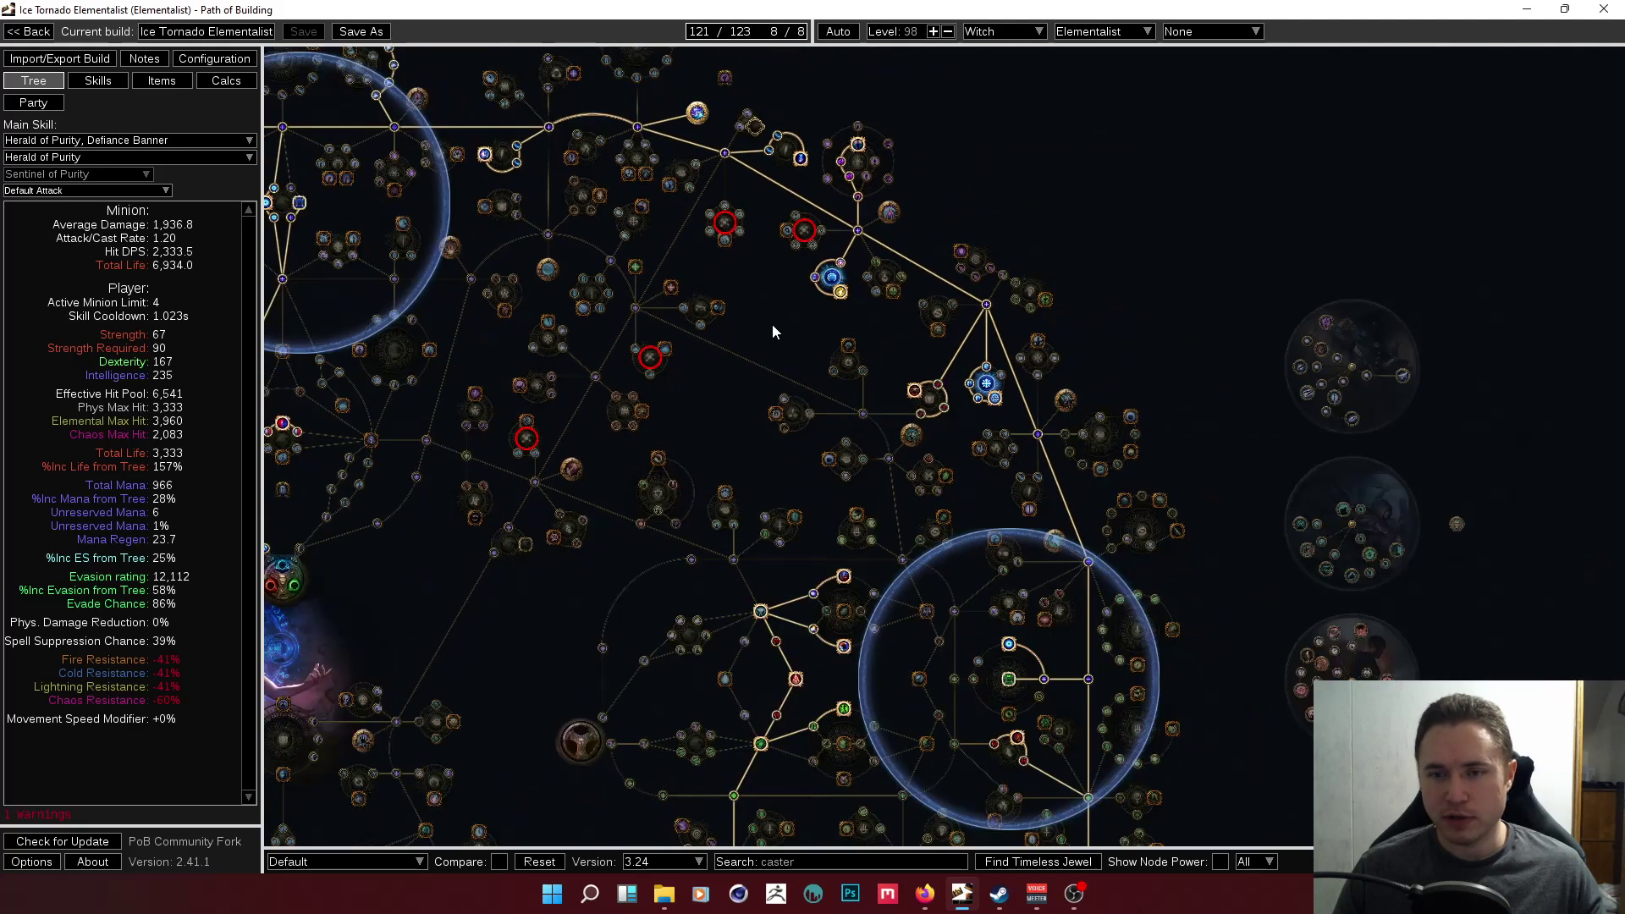
Pan to the Inveterate area and jewel circle, ending with the Witch start in view
{"action": "left_click_drag", "start_coordinate": [772, 324], "coordinate": [734, 83]}
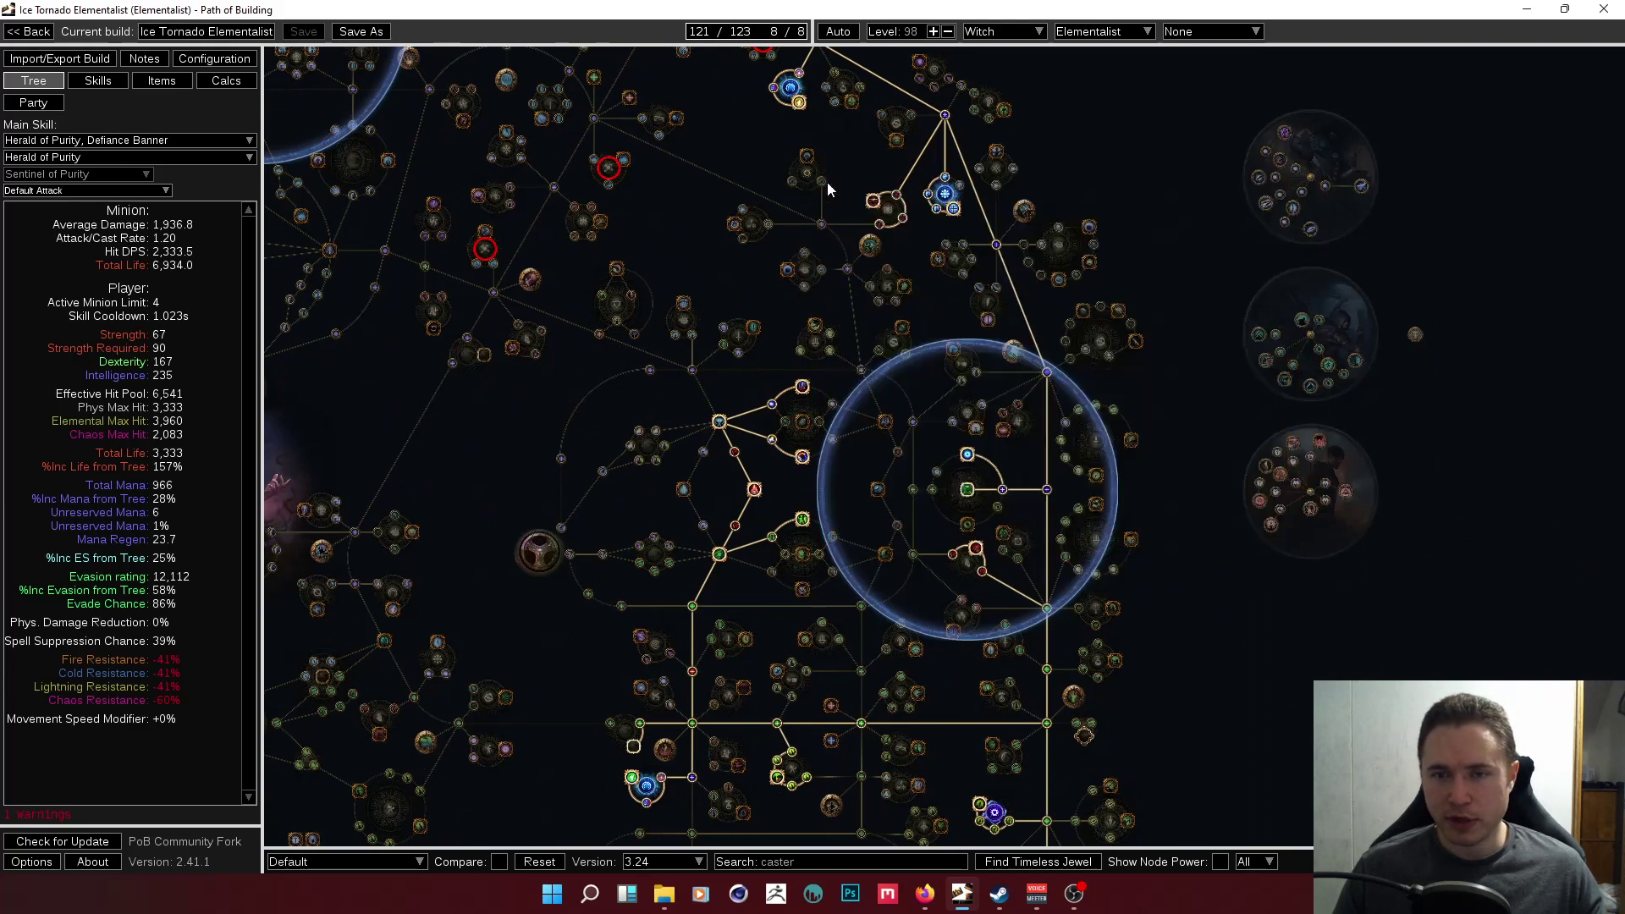
{"action": "left_click_drag", "start_coordinate": [1178, 470], "coordinate": [1145, 325]}
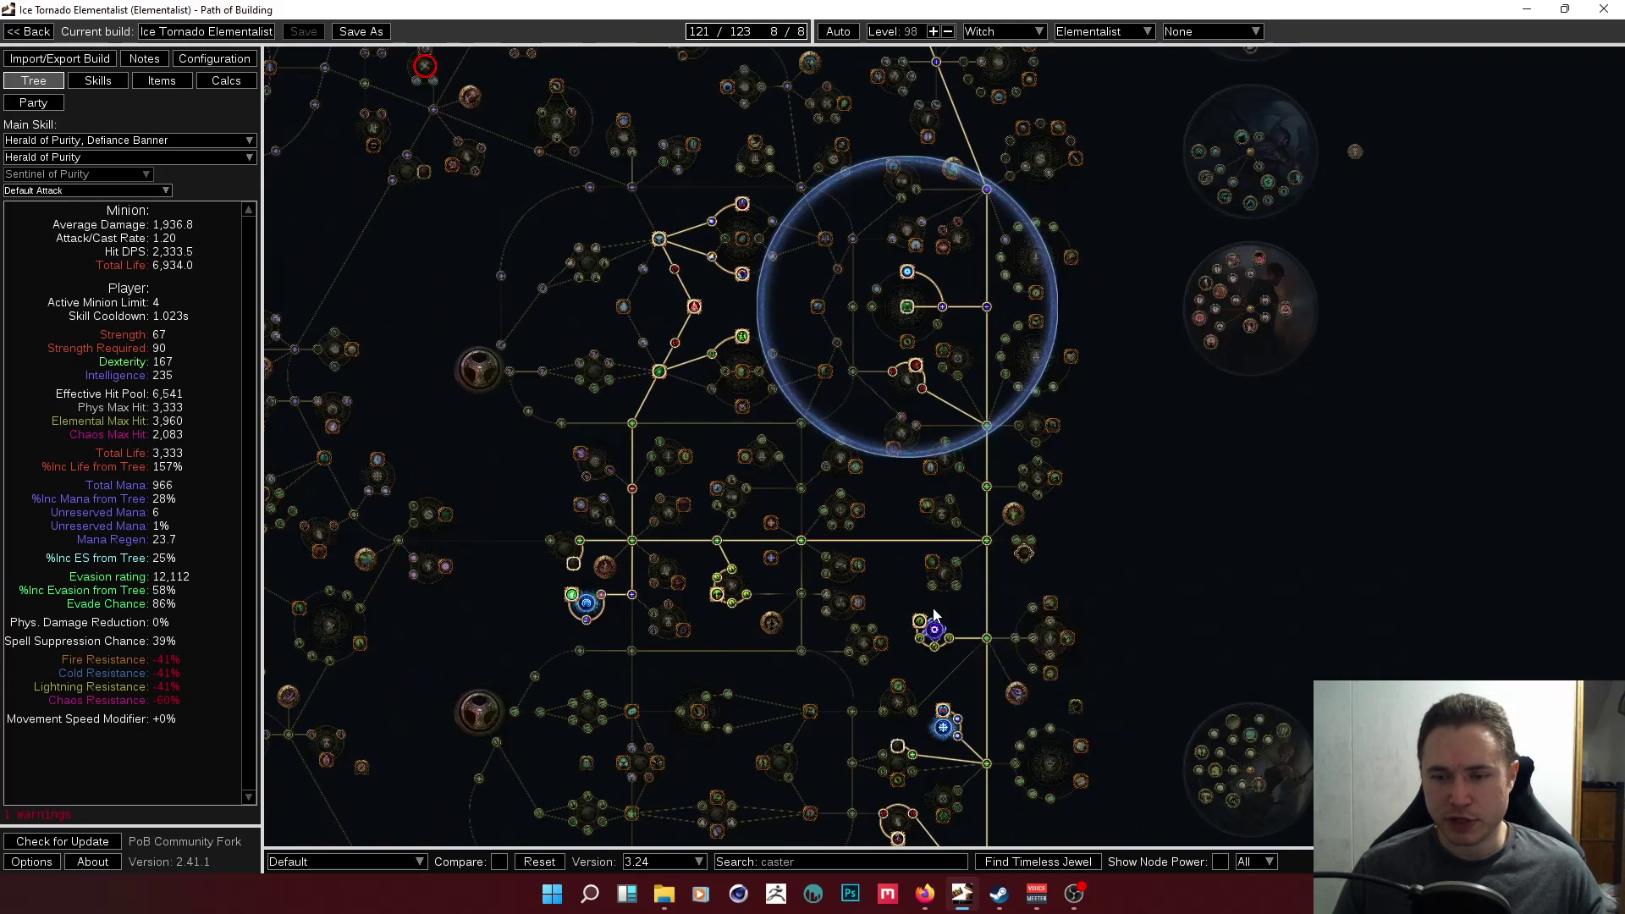
{"action": "mouse_move", "coordinate": [921, 624]}
{"action": "left_click_drag", "start_coordinate": [1143, 513], "coordinate": [1166, 481]}
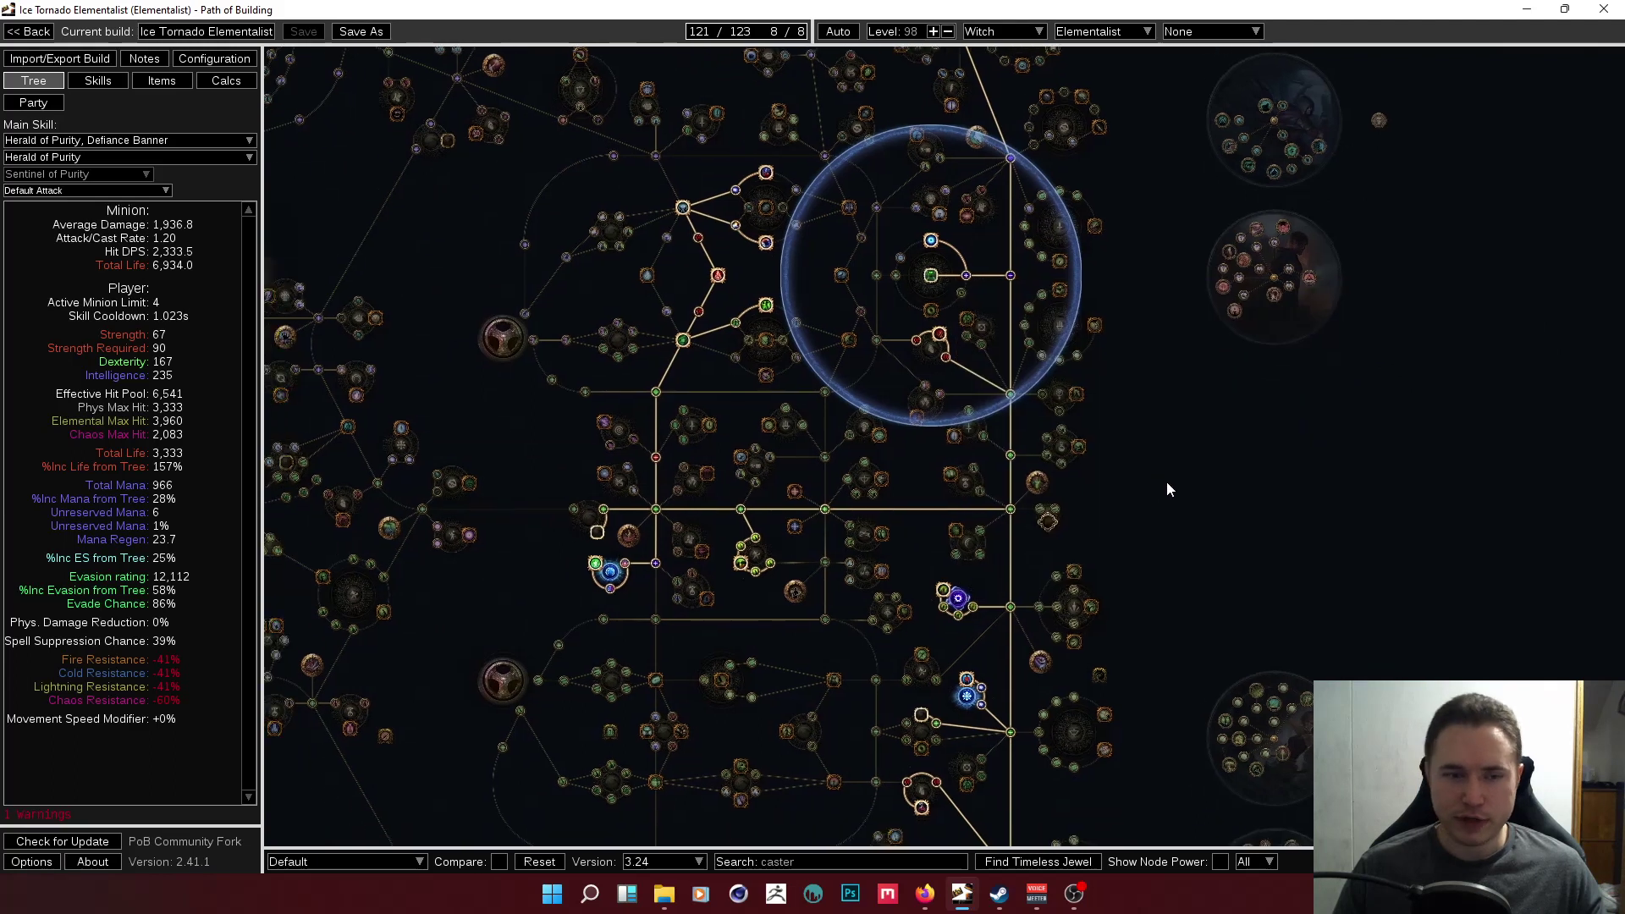
{"action": "mouse_move", "coordinate": [945, 594]}
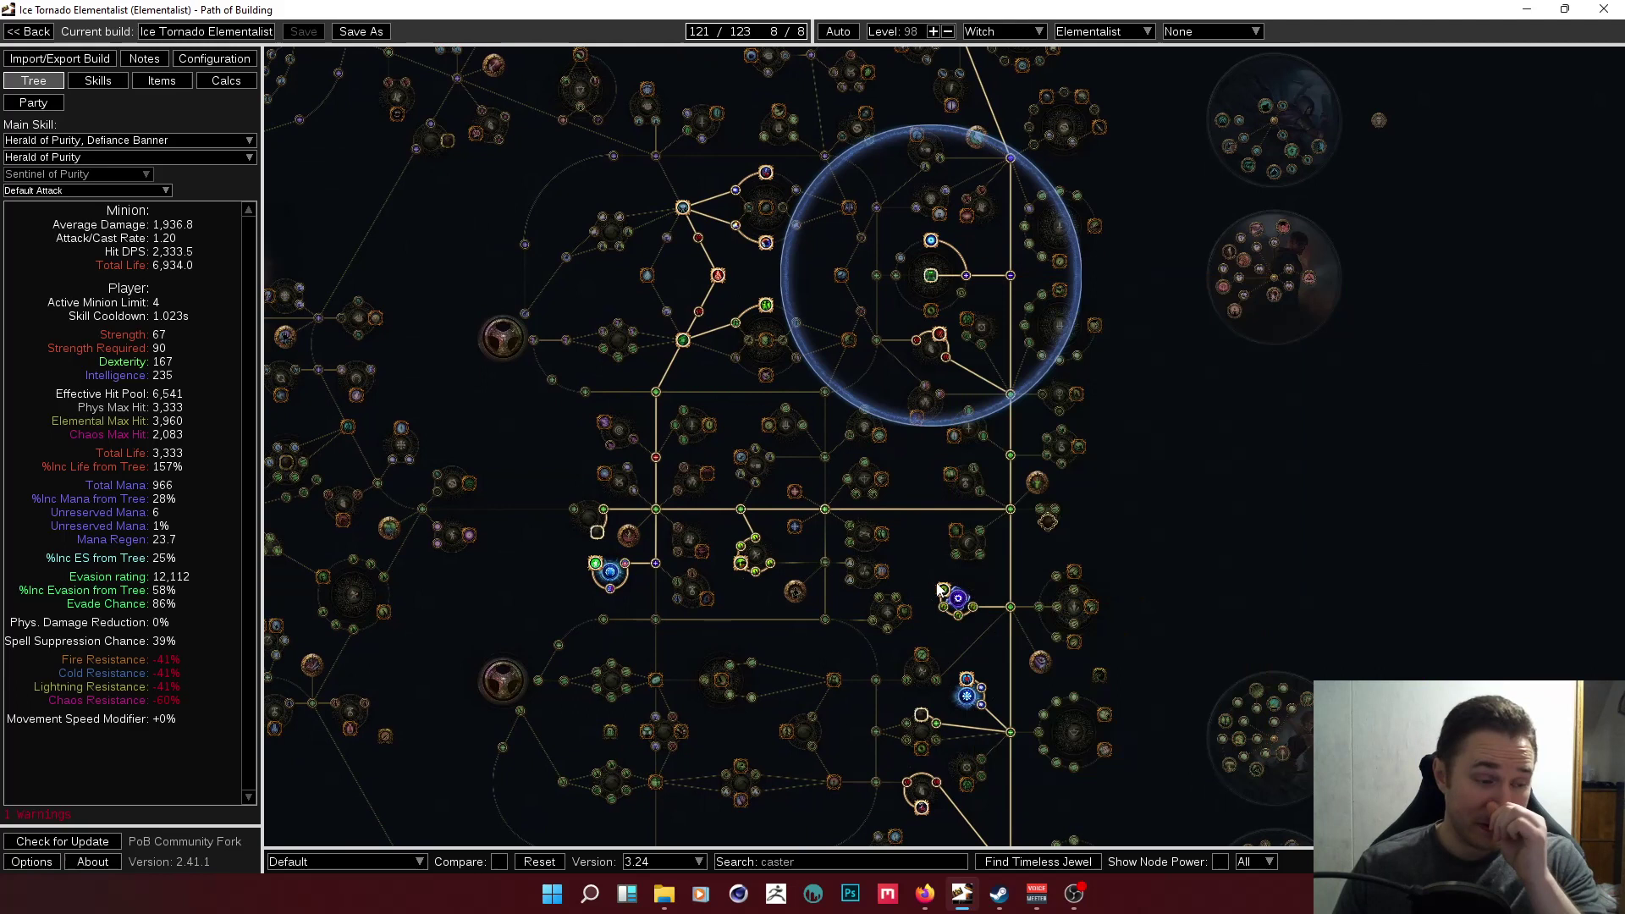
{"action": "left_click_drag", "start_coordinate": [800, 97], "coordinate": [802, 212]}
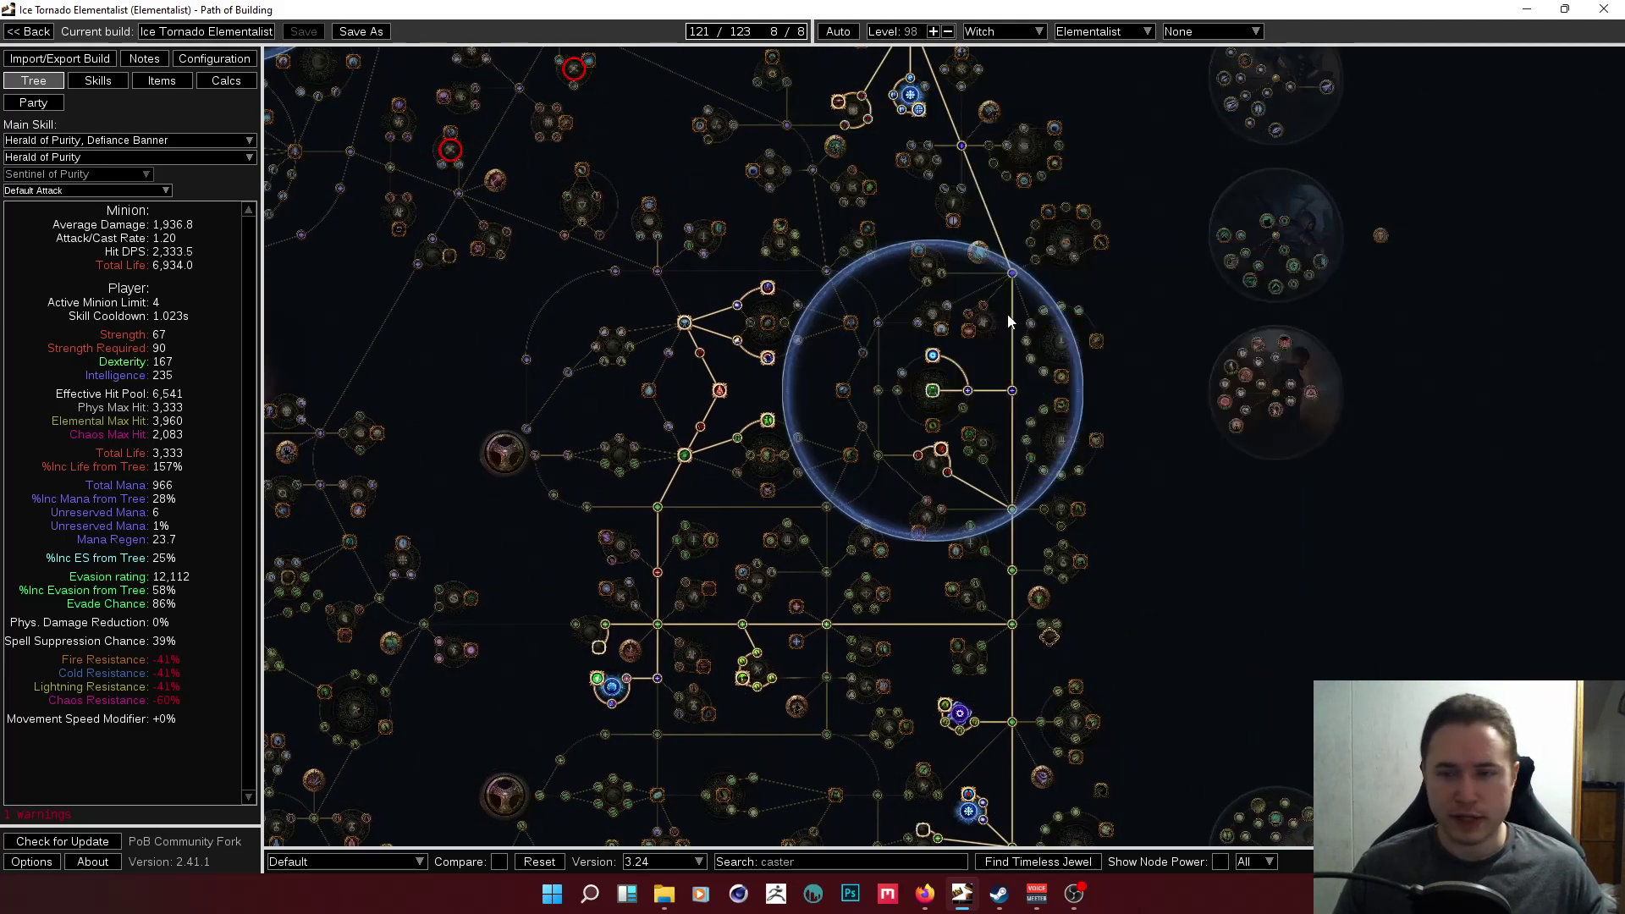
{"action": "left_click_drag", "start_coordinate": [1149, 459], "coordinate": [1101, 448]}
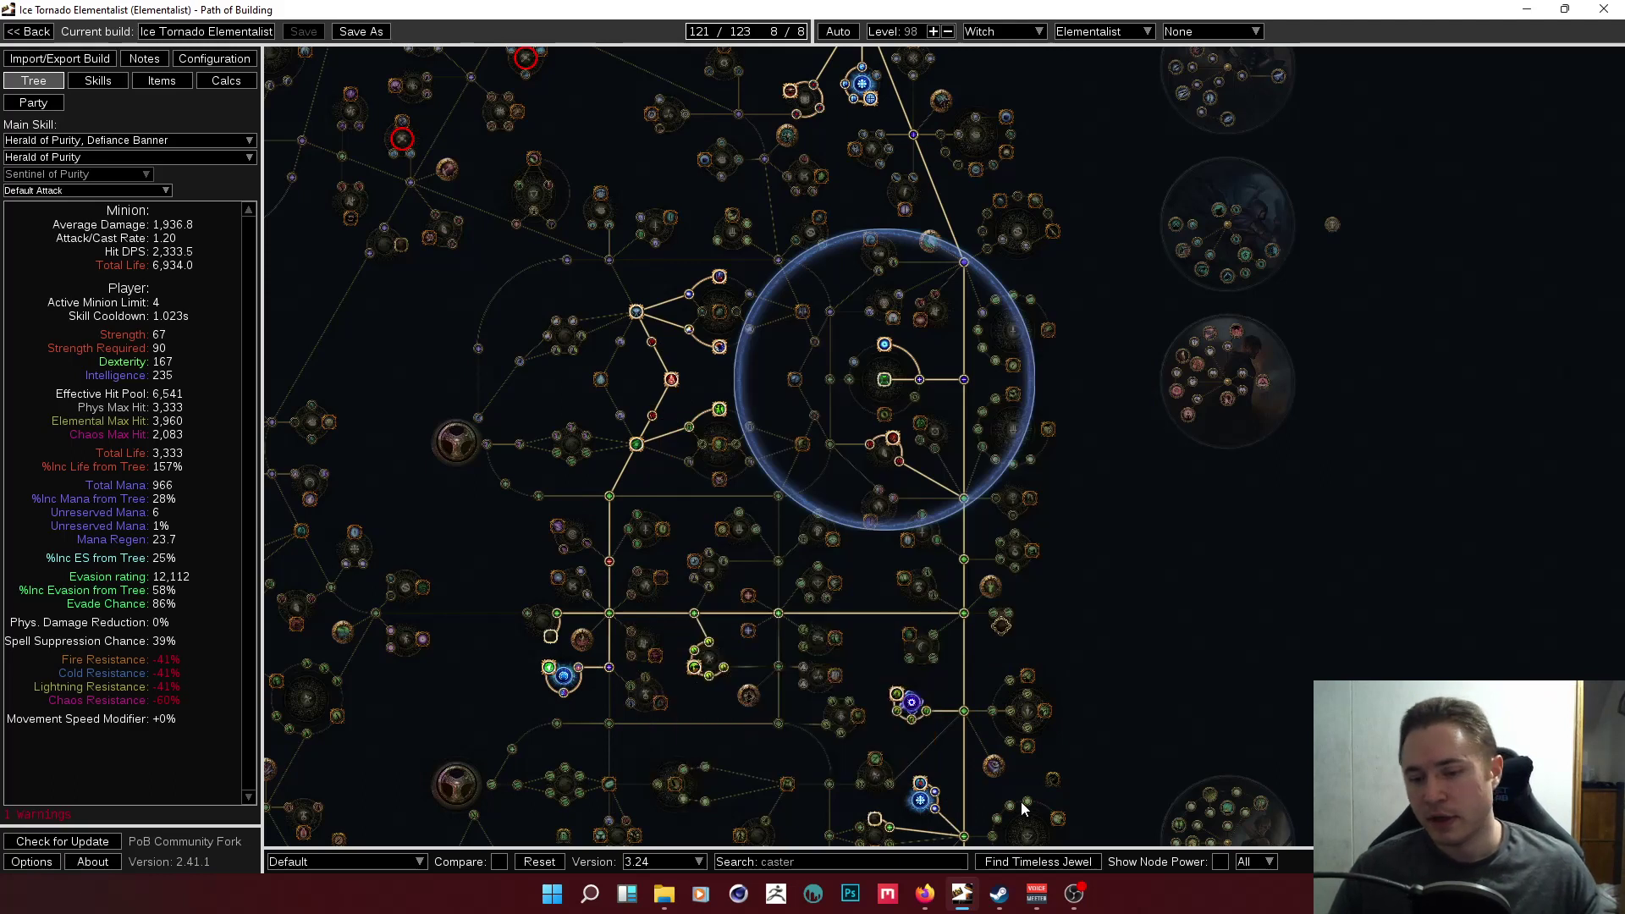
{"action": "left_click_drag", "start_coordinate": [1044, 758], "coordinate": [1078, 529]}
{"action": "scroll", "coordinate": [795, 435], "scroll_direction": "down", "scroll_amount": 2}
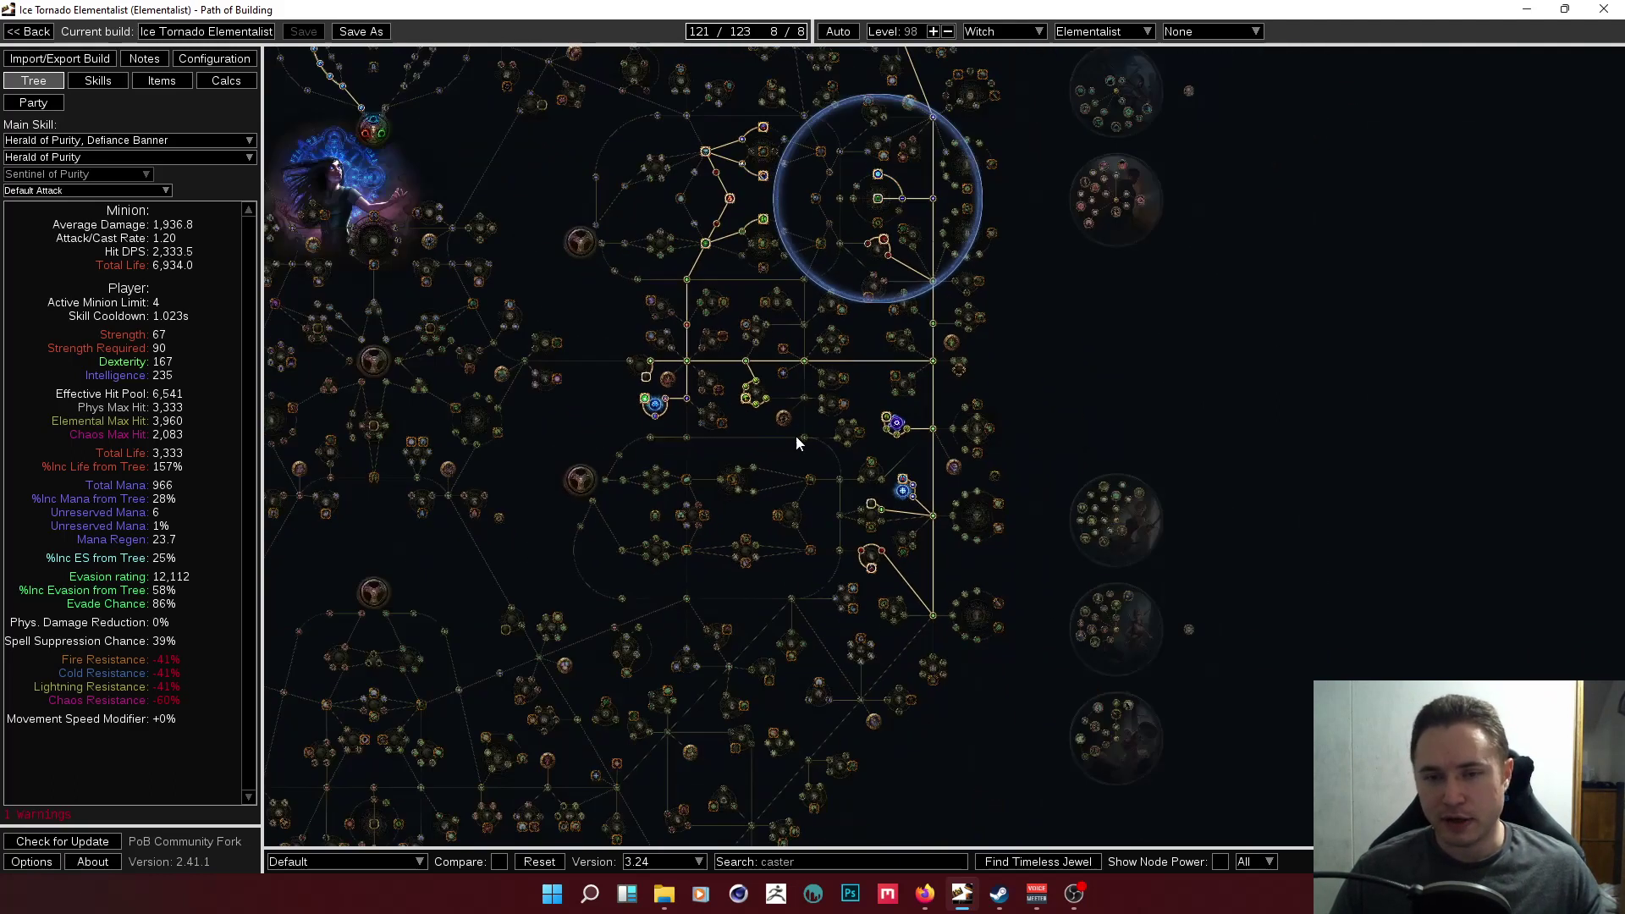
{"action": "left_click_drag", "start_coordinate": [595, 329], "coordinate": [657, 648]}
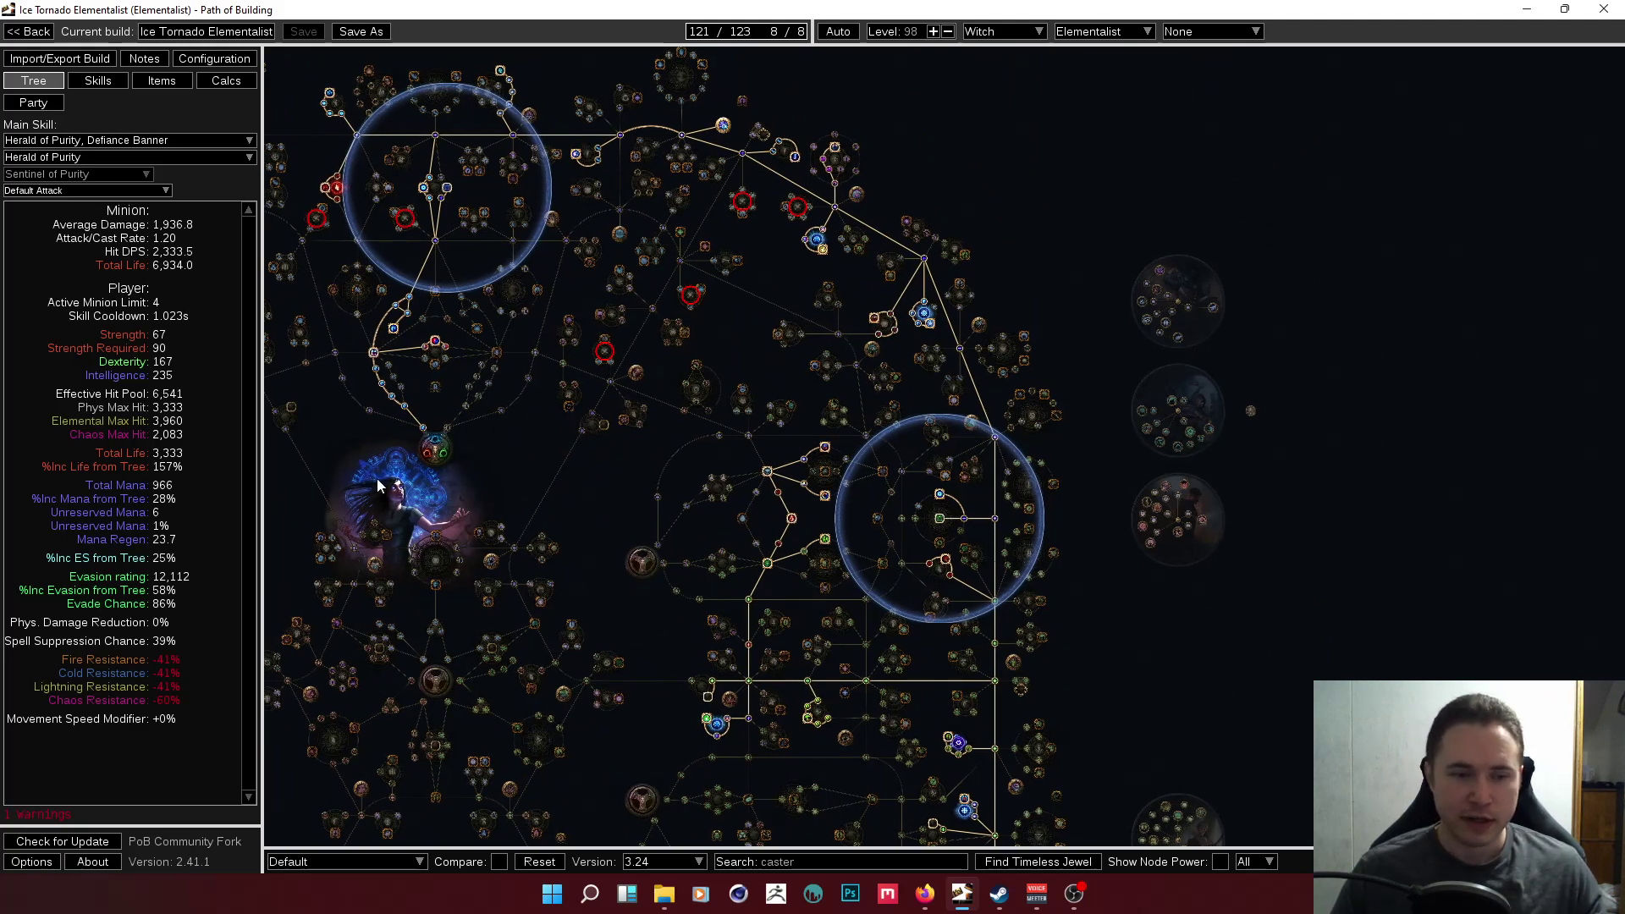
{"action": "left_click", "coordinate": [162, 81]}
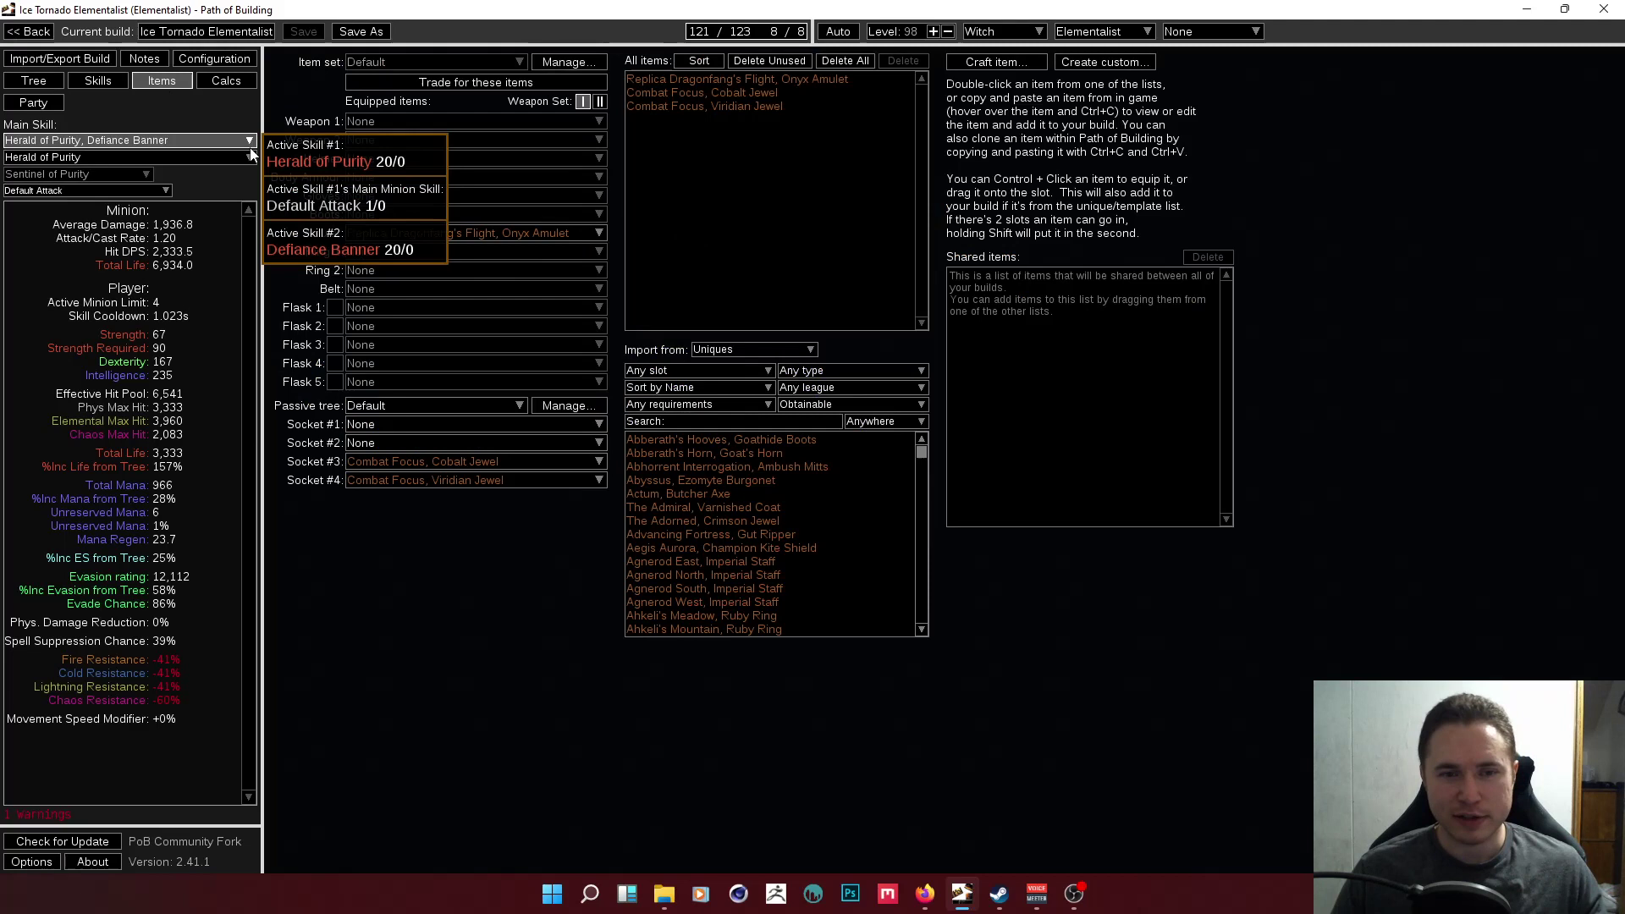
{"action": "mouse_move", "coordinate": [487, 236]}
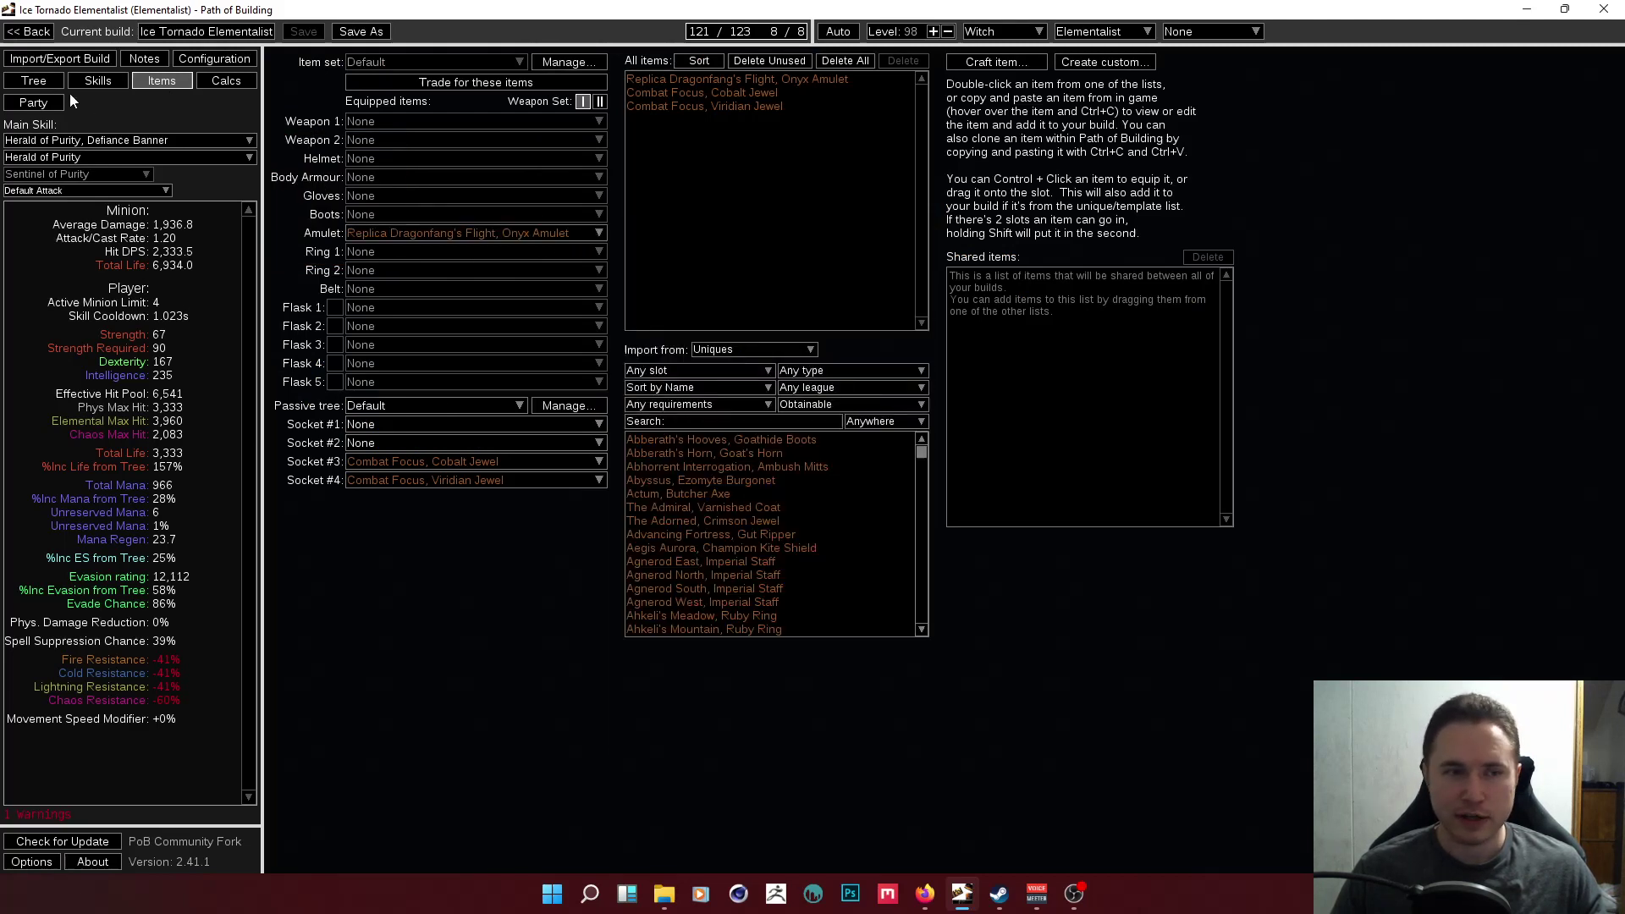
{"action": "left_click", "coordinate": [26, 81]}
{"action": "left_click", "coordinate": [98, 80]}
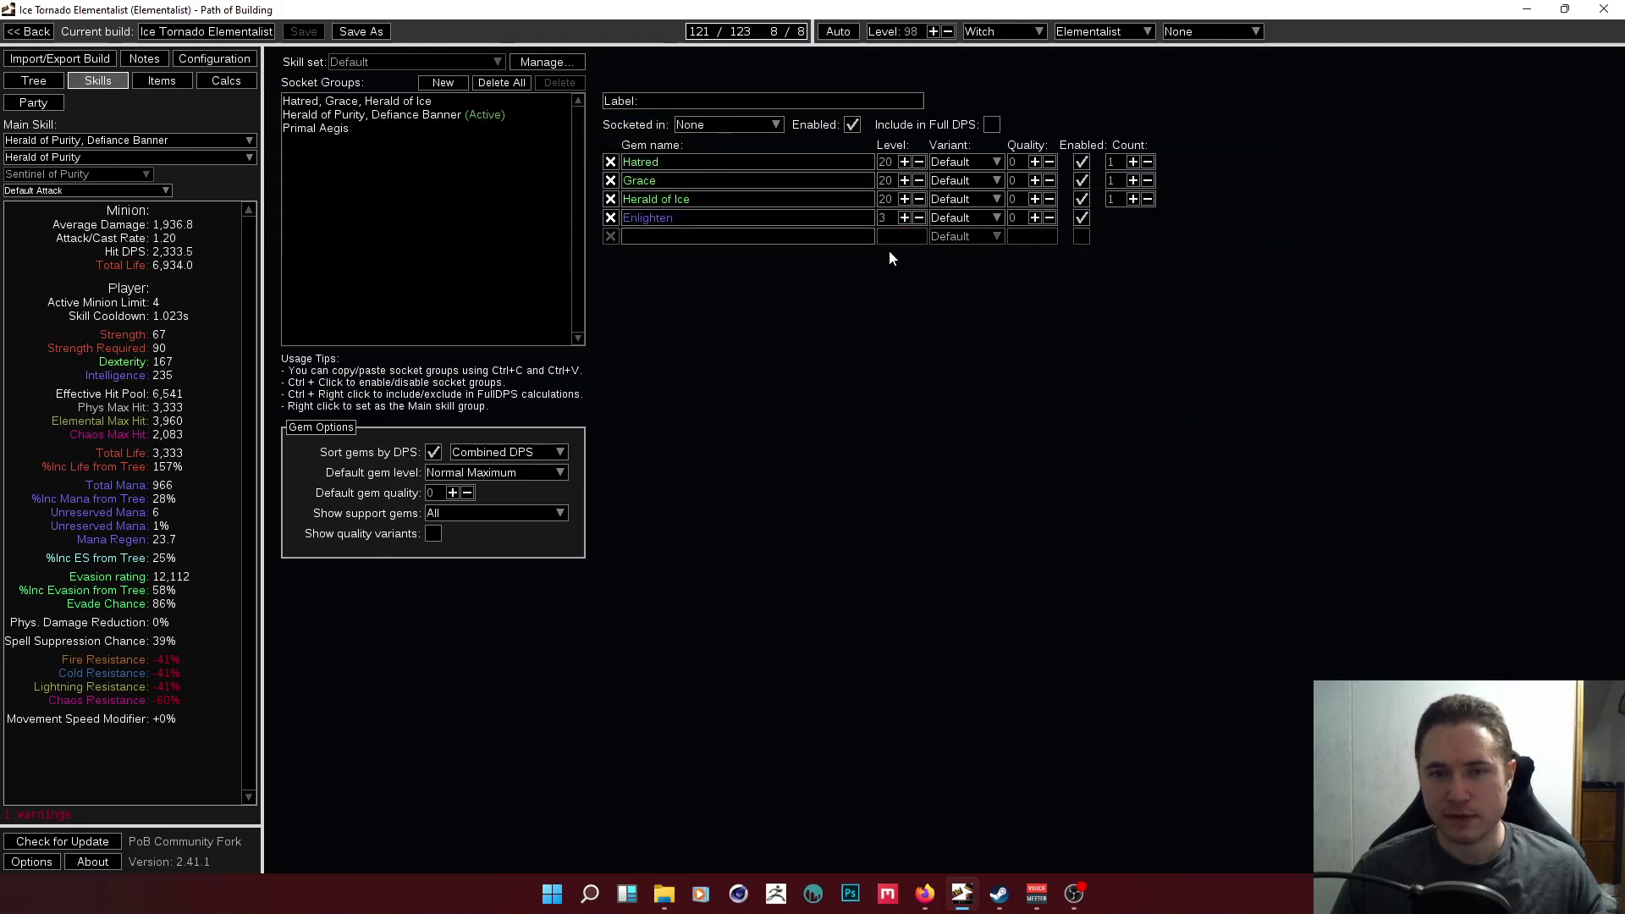
{"action": "left_click", "coordinate": [162, 80]}
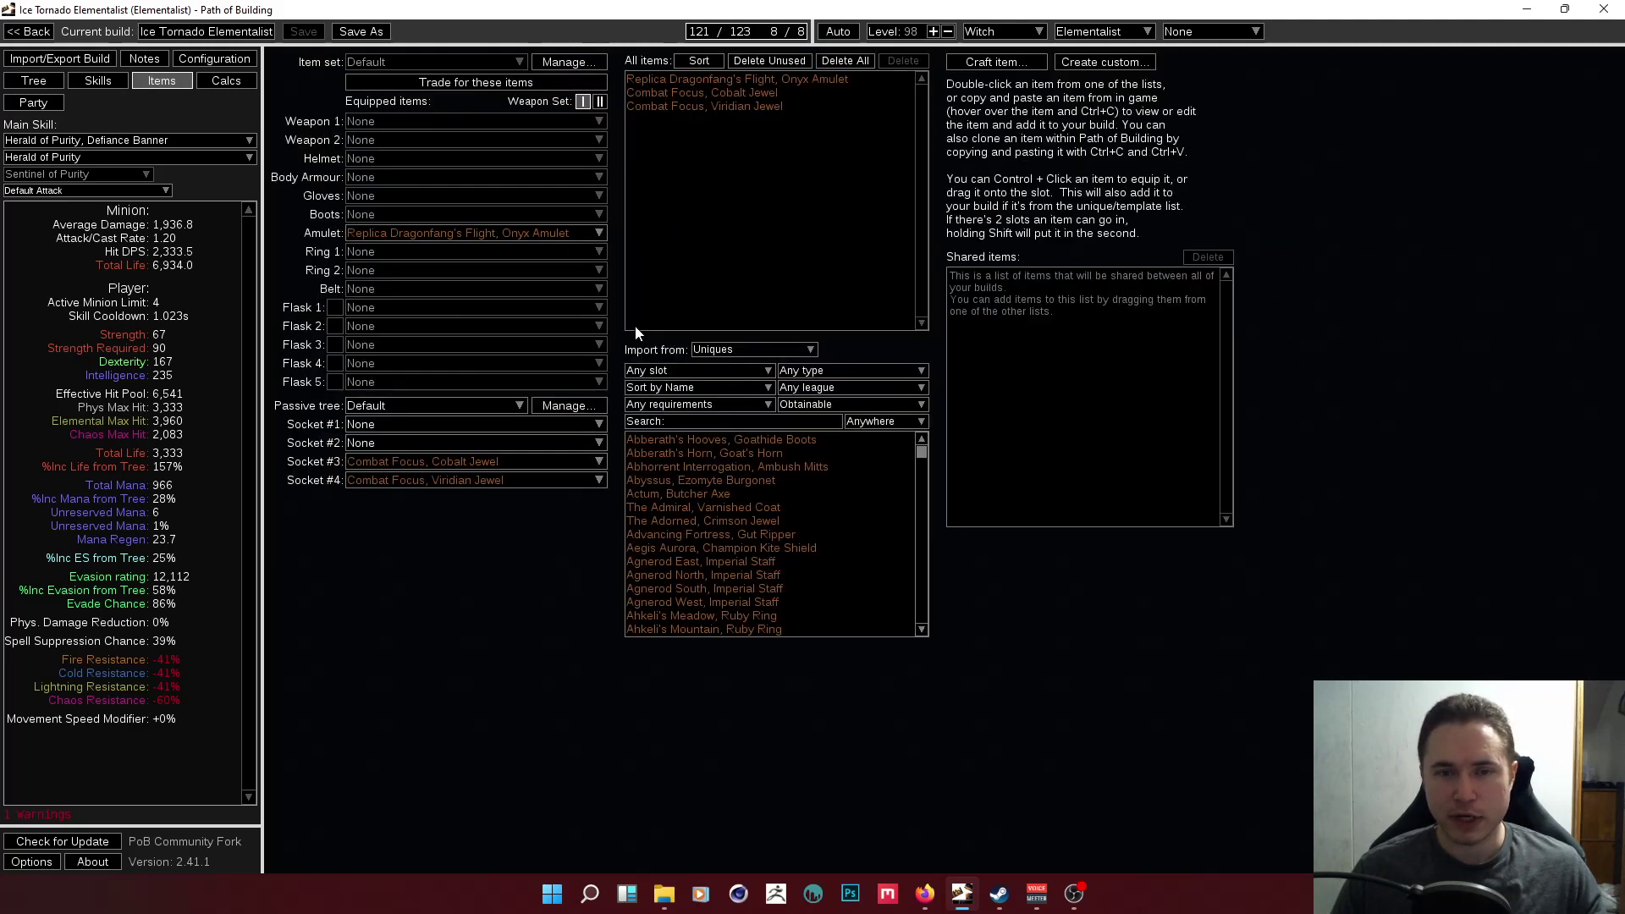
{"action": "left_click", "coordinate": [34, 80]}
{"action": "left_click_drag", "start_coordinate": [347, 276], "coordinate": [975, 293]}
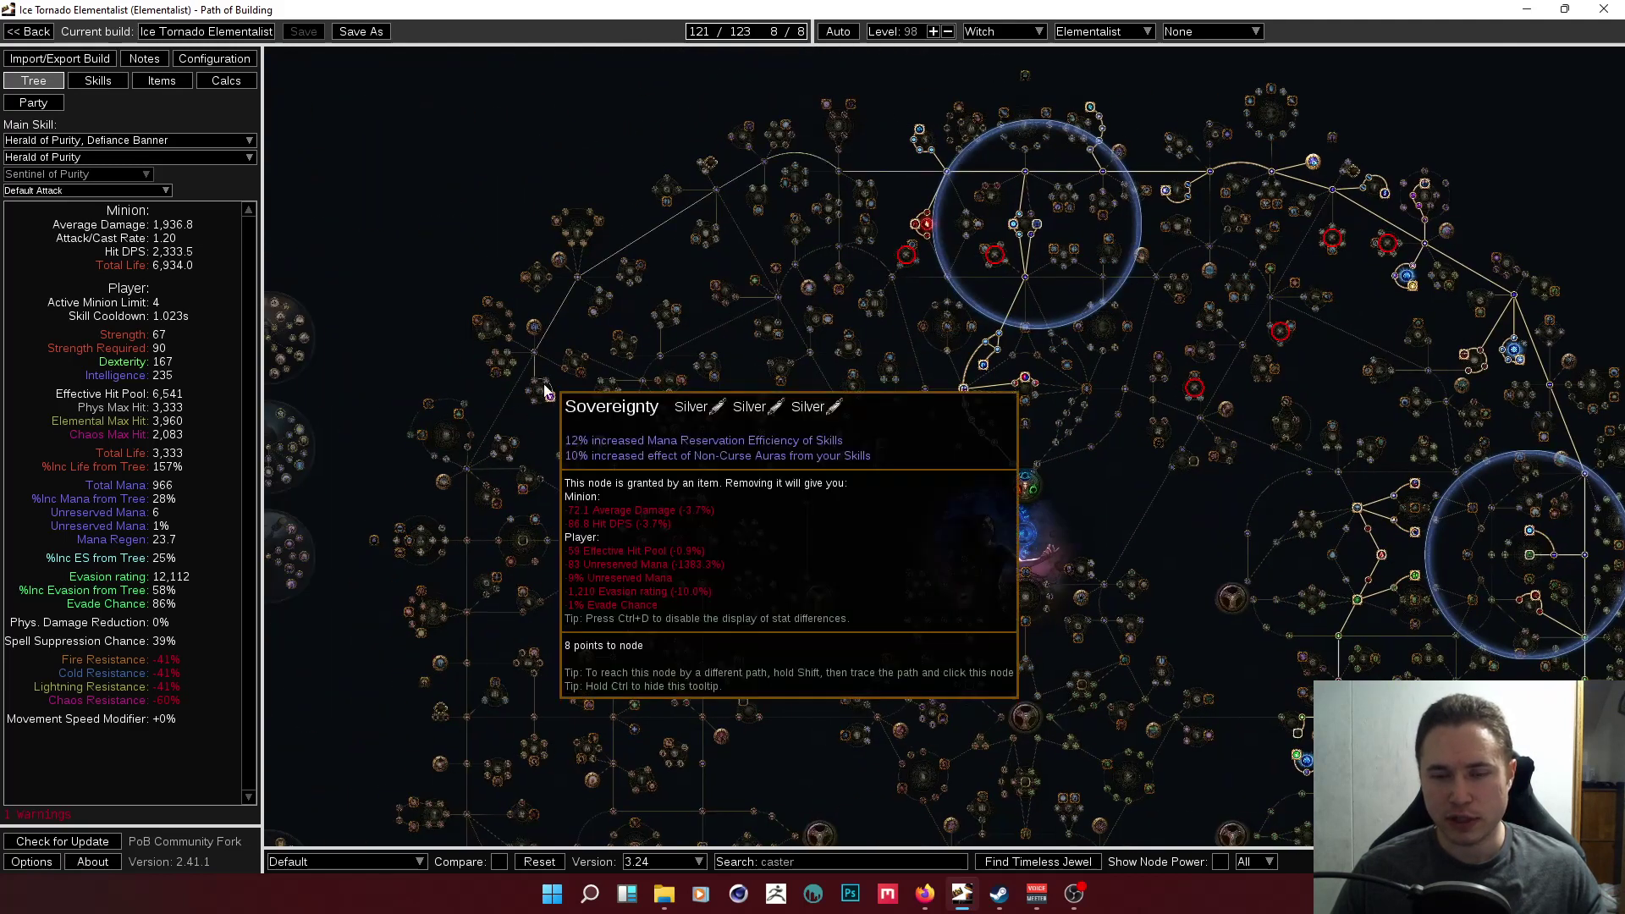
{"action": "left_click", "coordinate": [165, 85]}
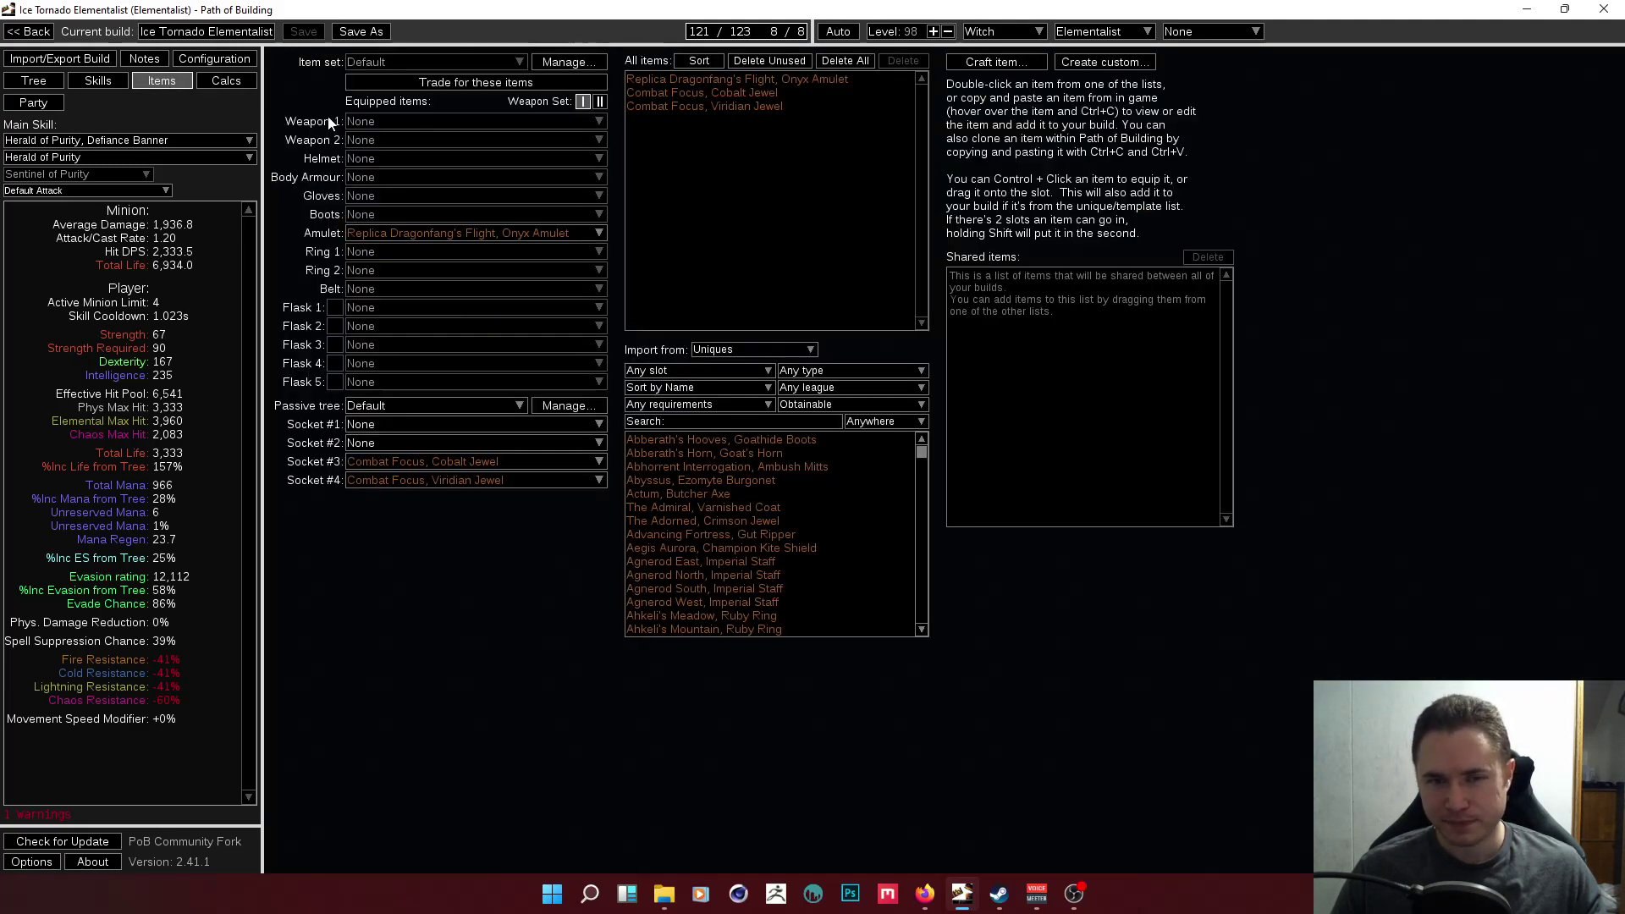
Check the Herald of Purity and Defiance Banner gems at level 20, then return to Items
{"action": "left_click", "coordinate": [98, 81]}
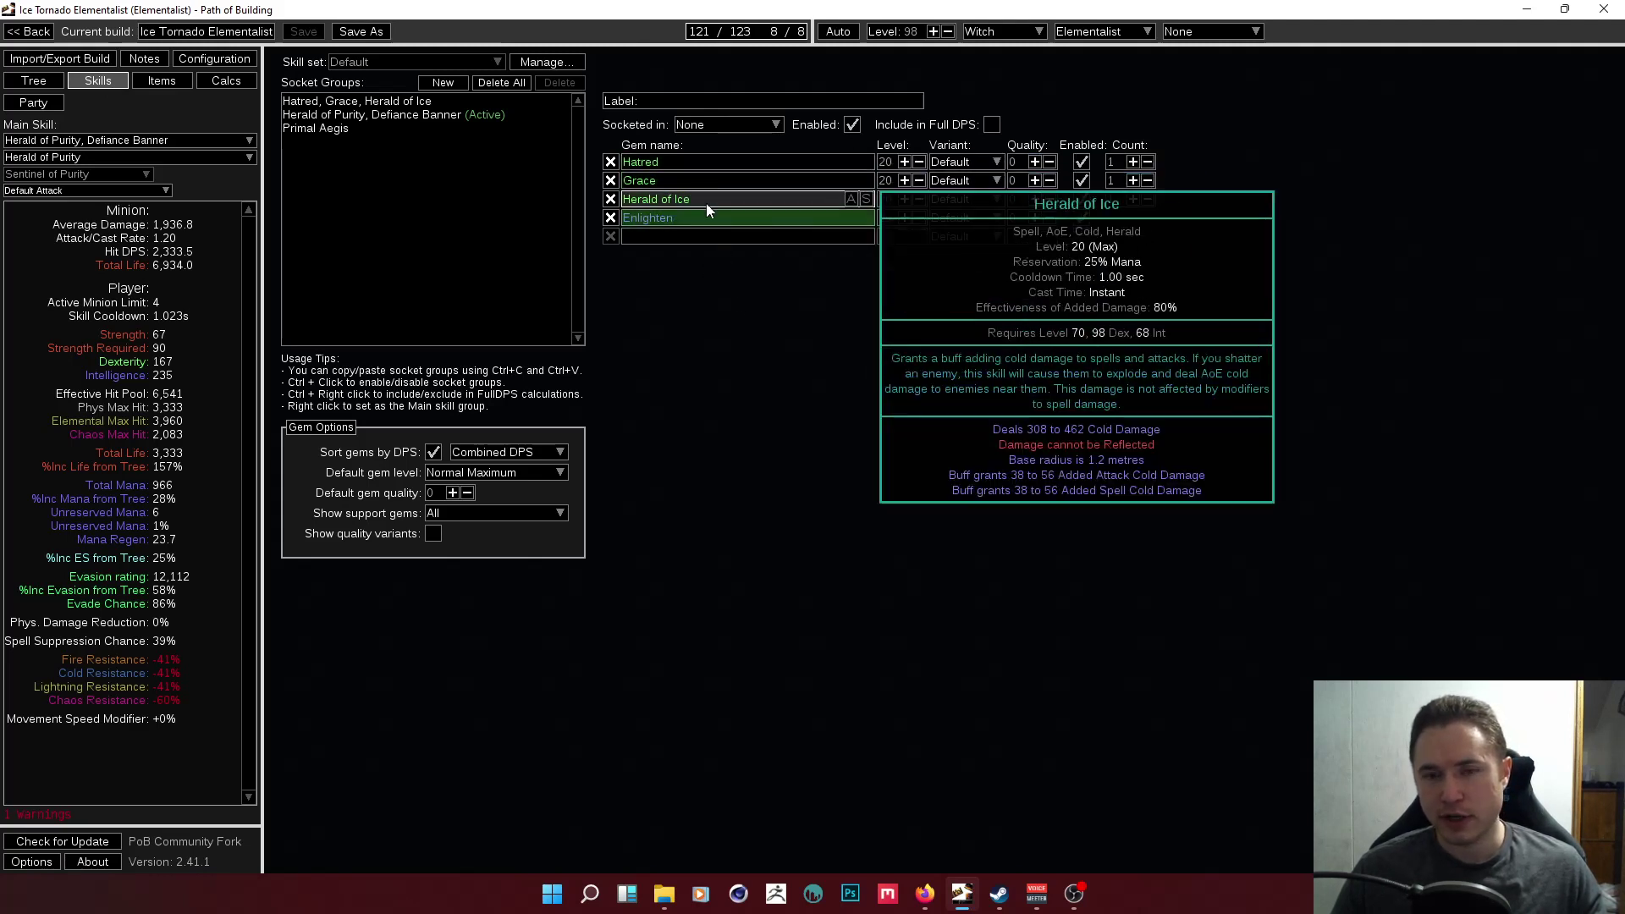
{"action": "left_click", "coordinate": [474, 115]}
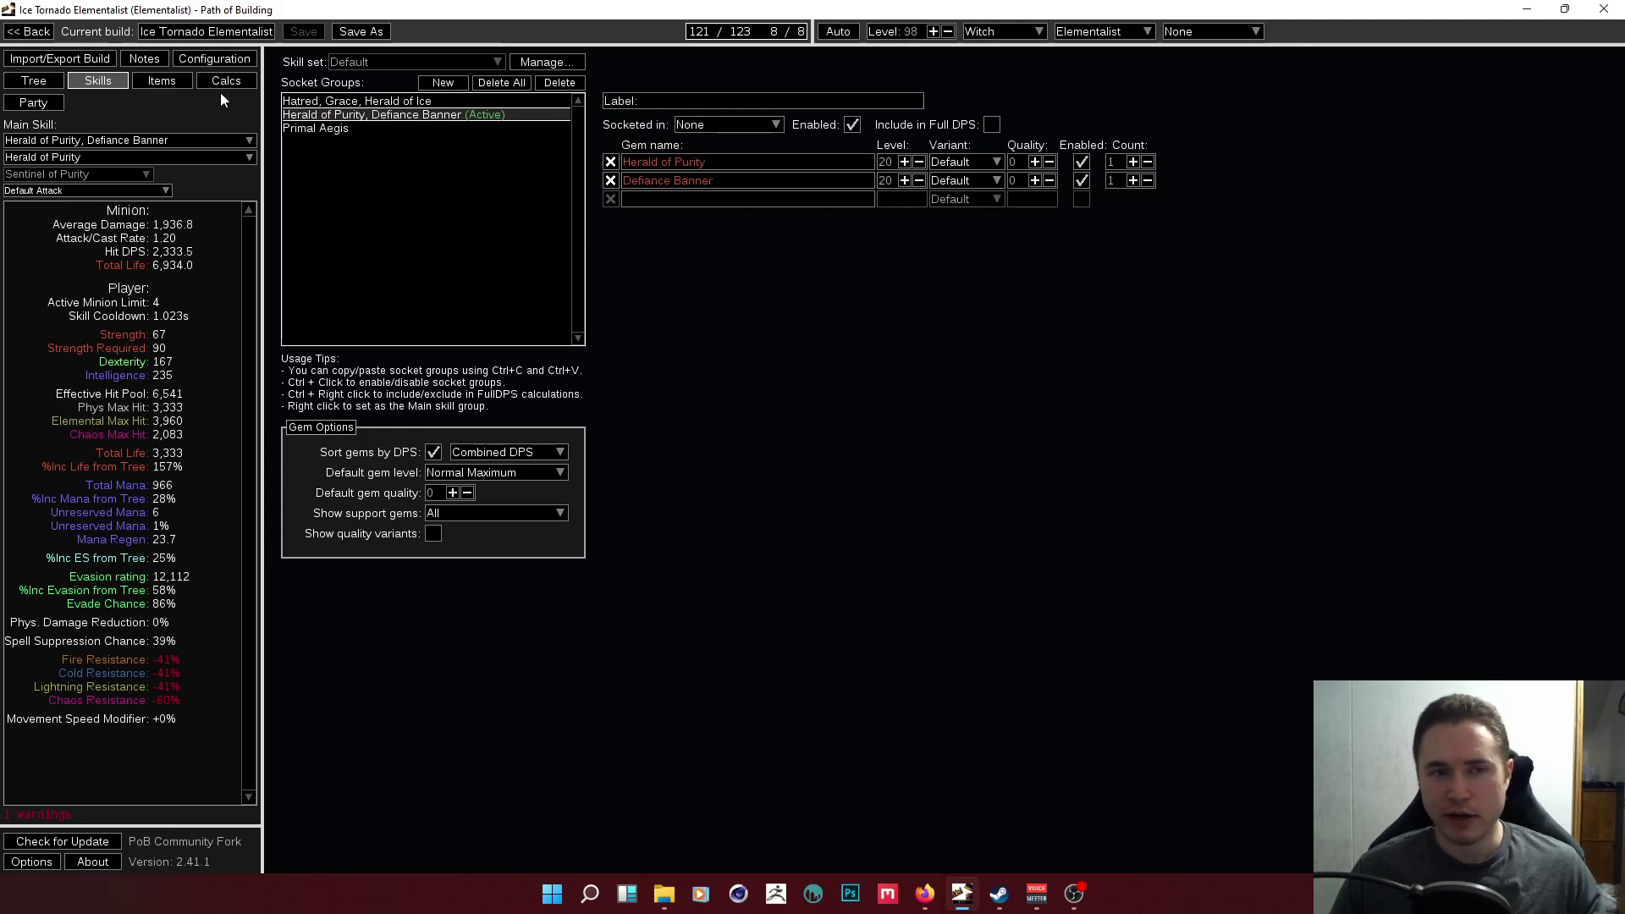
{"action": "left_click", "coordinate": [176, 88]}
Return to the passive tree and pan across both allocated jewel circles near the Witch start
{"action": "left_click", "coordinate": [34, 80]}
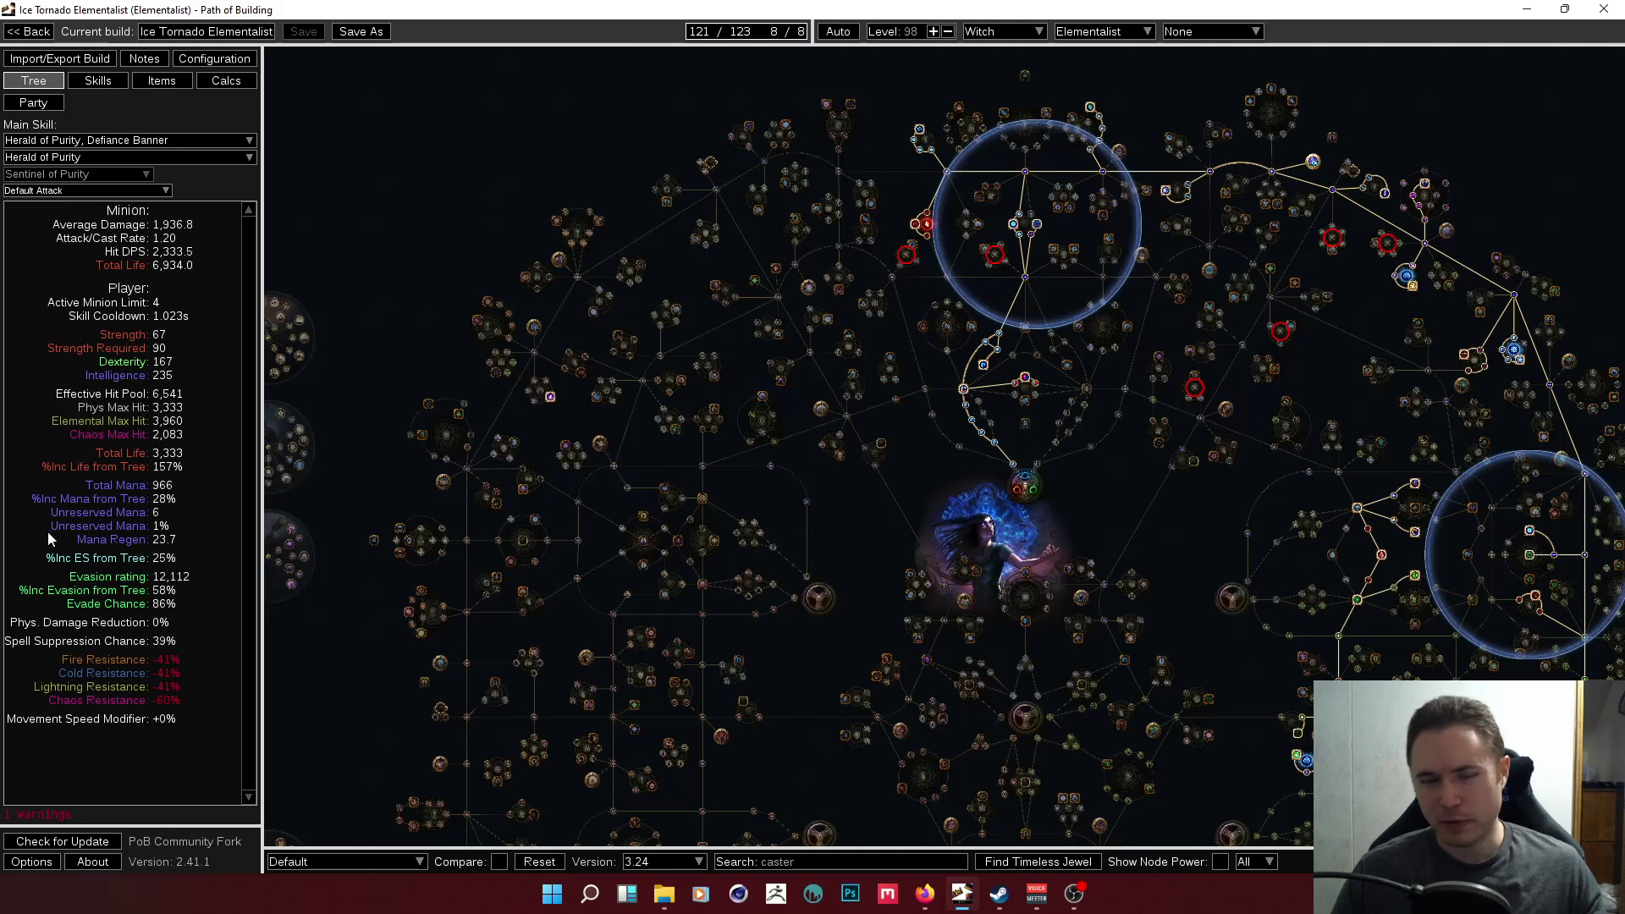
{"action": "left_click_drag", "start_coordinate": [1088, 525], "coordinate": [791, 436]}
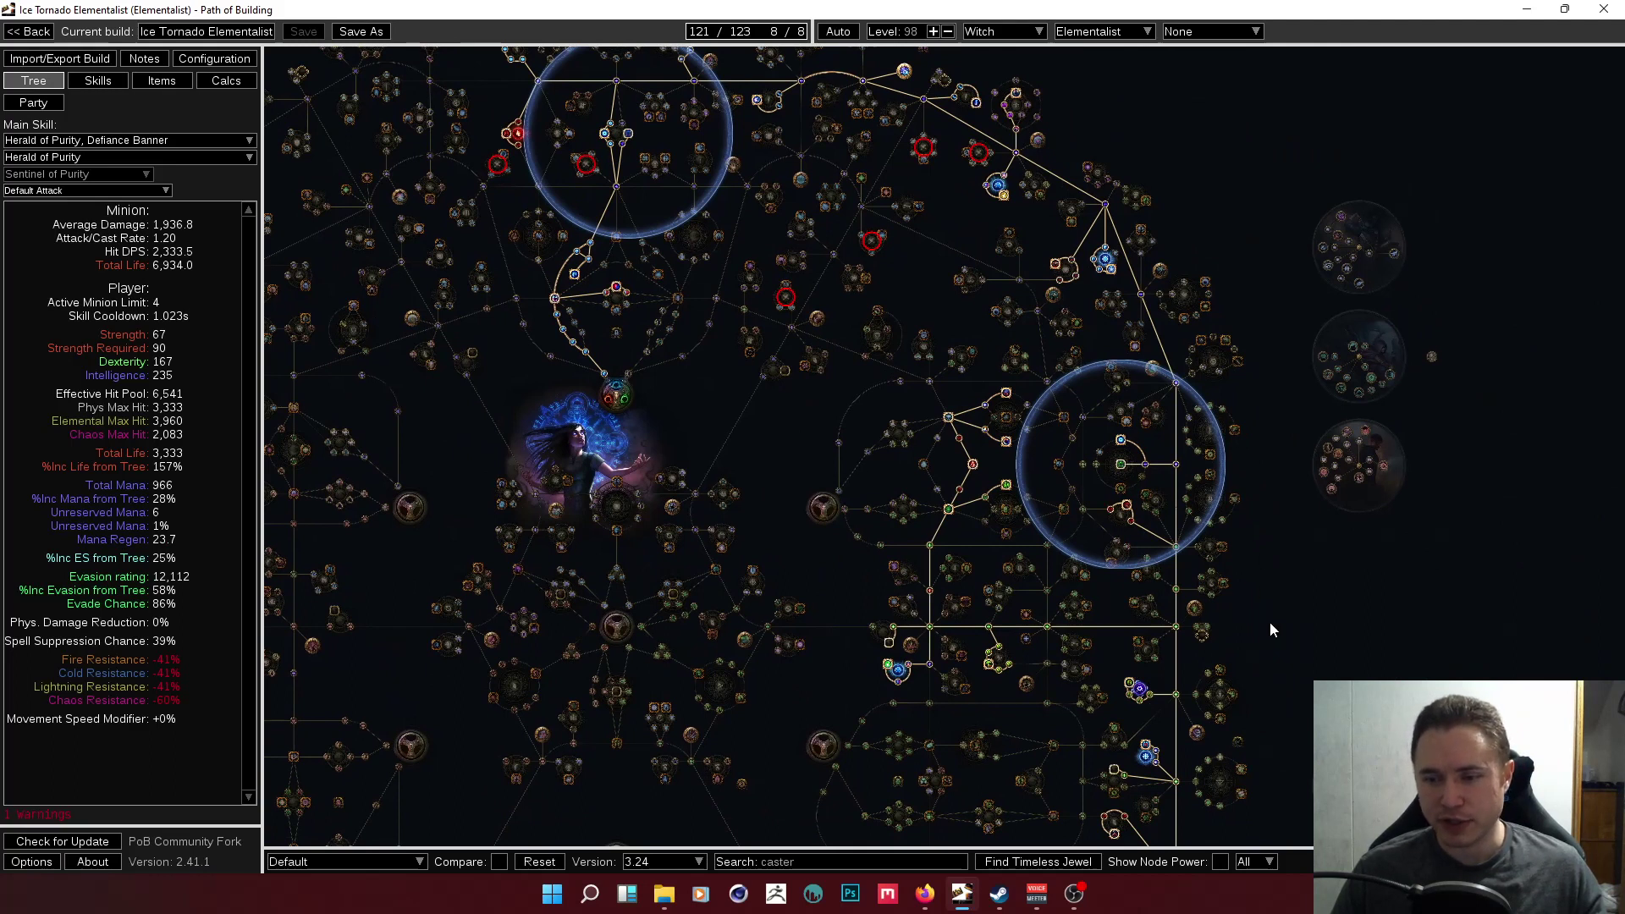
{"action": "left_click_drag", "start_coordinate": [1270, 630], "coordinate": [1041, 667]}
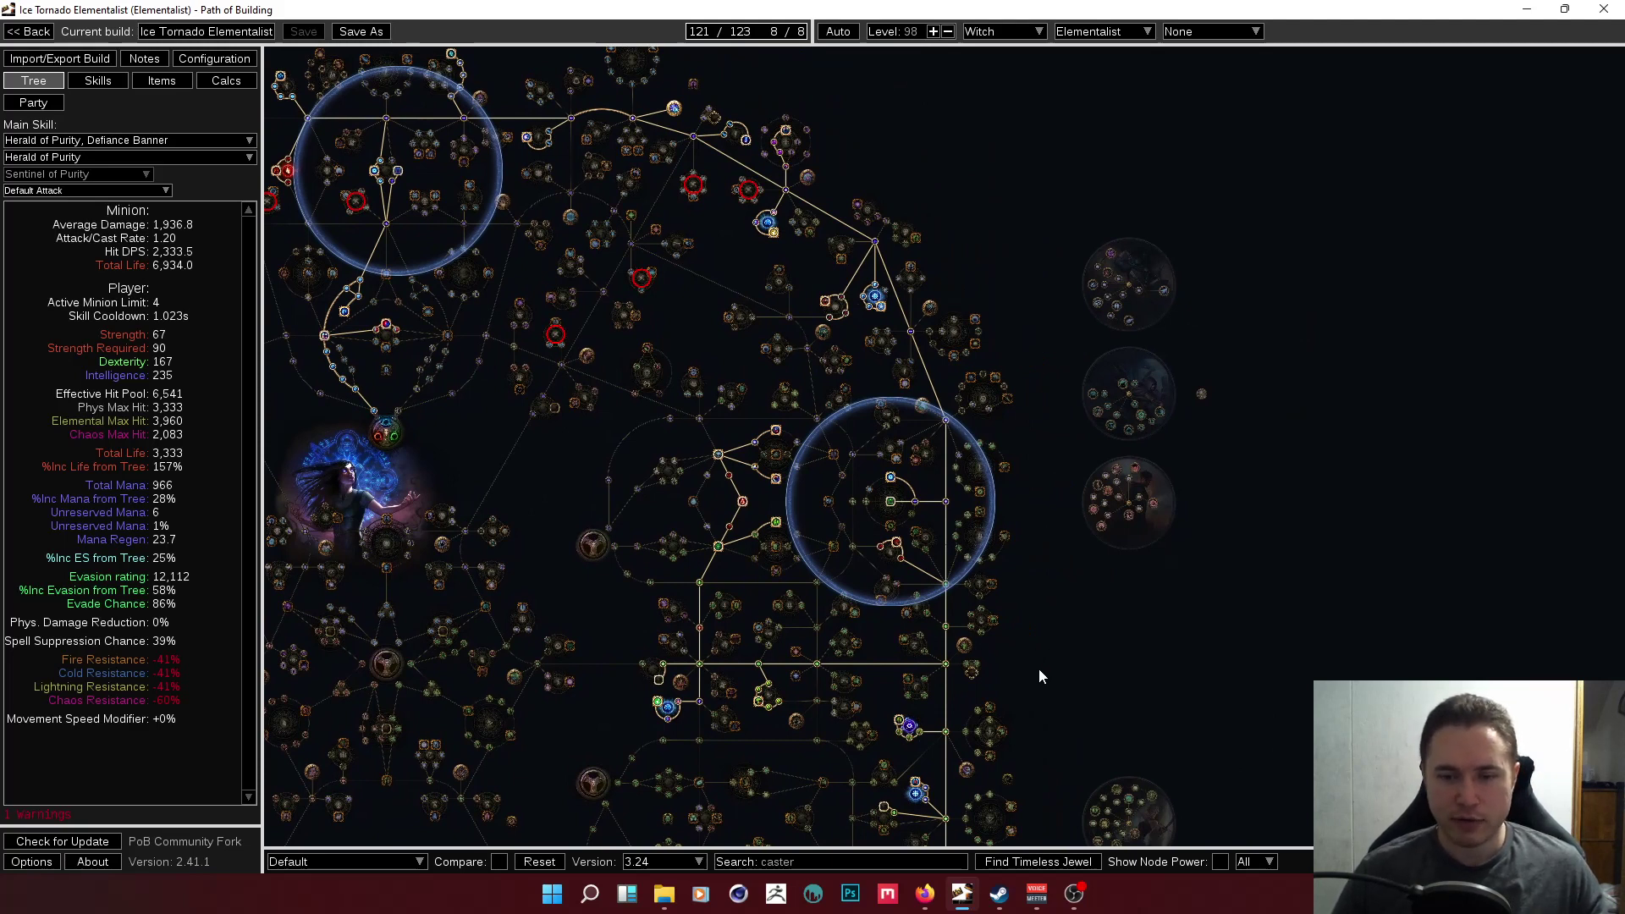
{"action": "left_click_drag", "start_coordinate": [1038, 669], "coordinate": [1008, 537]}
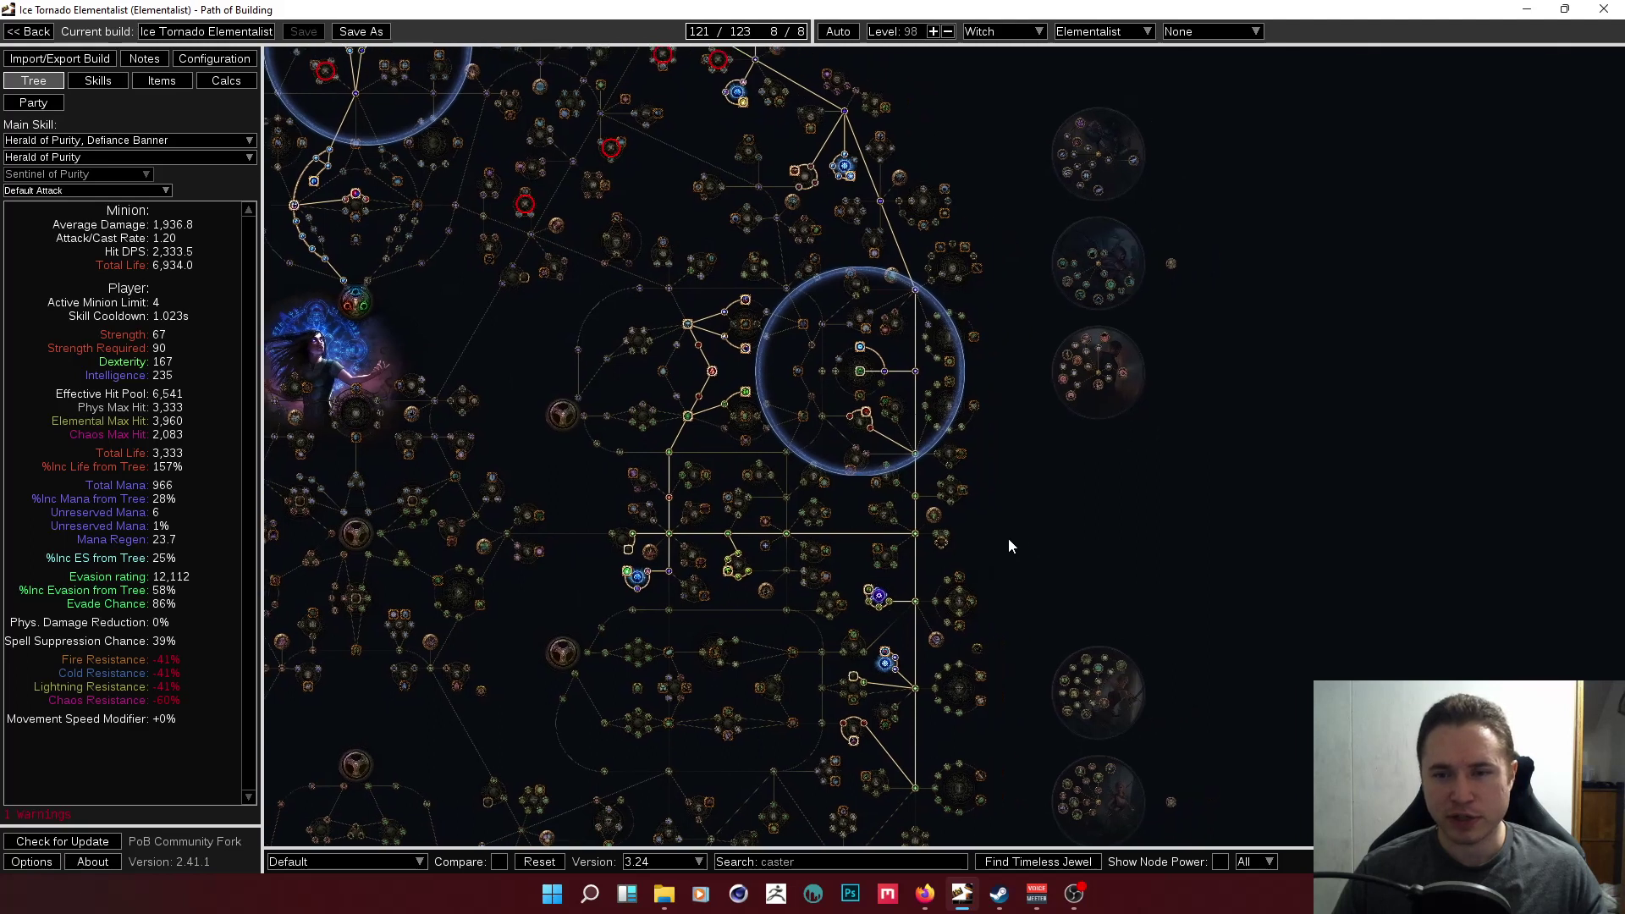
{"action": "mouse_move", "coordinate": [754, 149]}
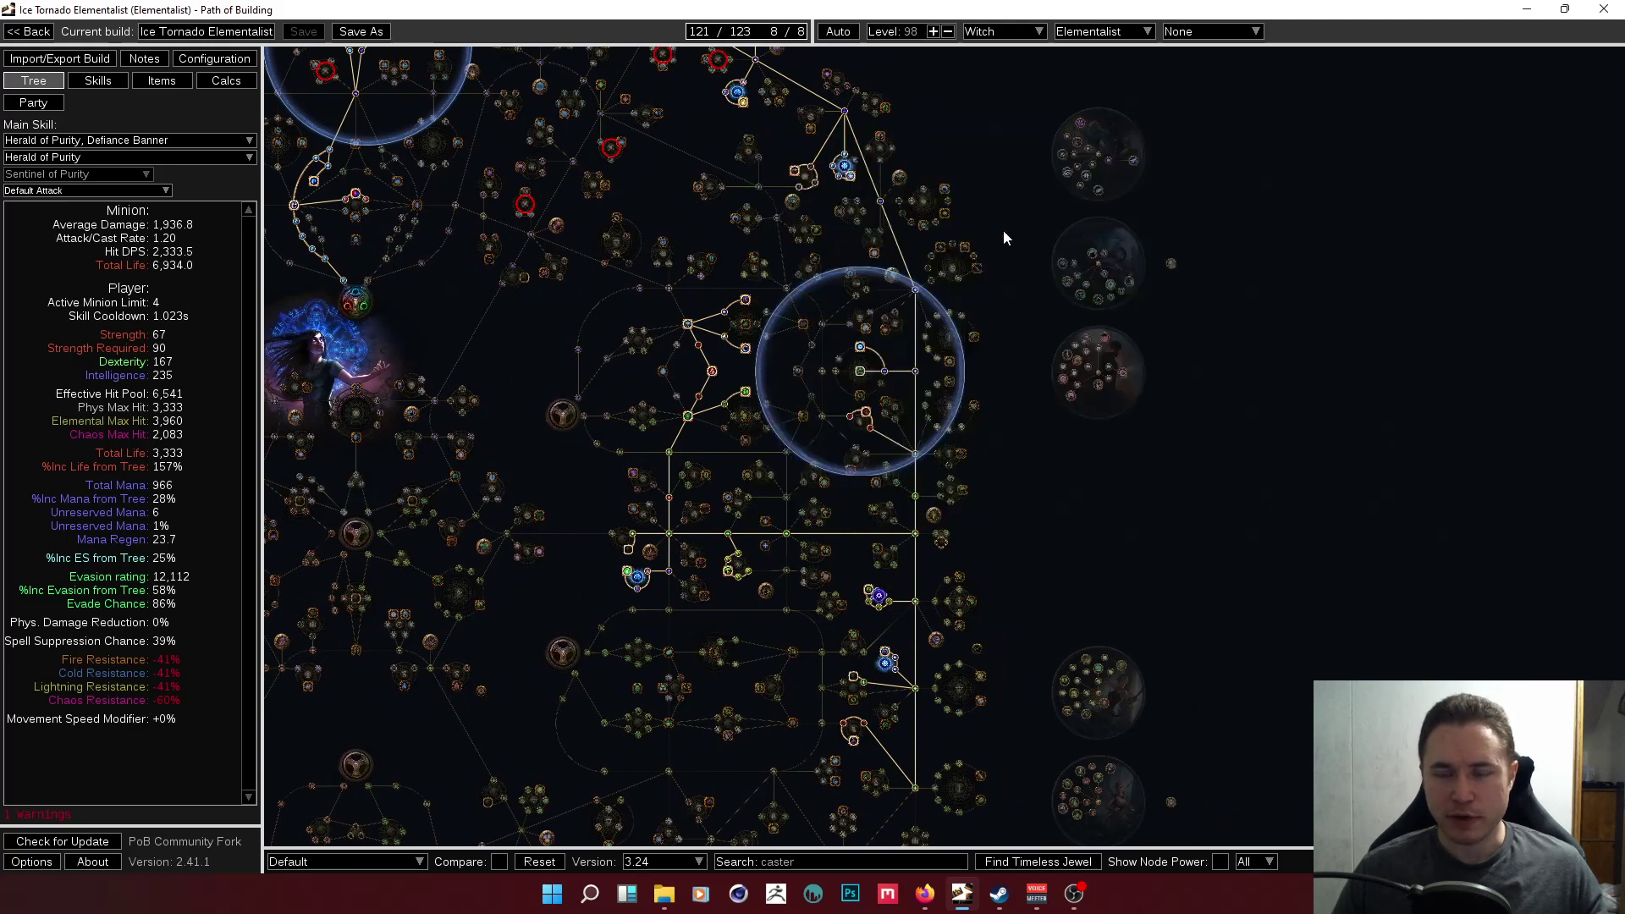
{"action": "left_click_drag", "start_coordinate": [1012, 221], "coordinate": [1095, 404]}
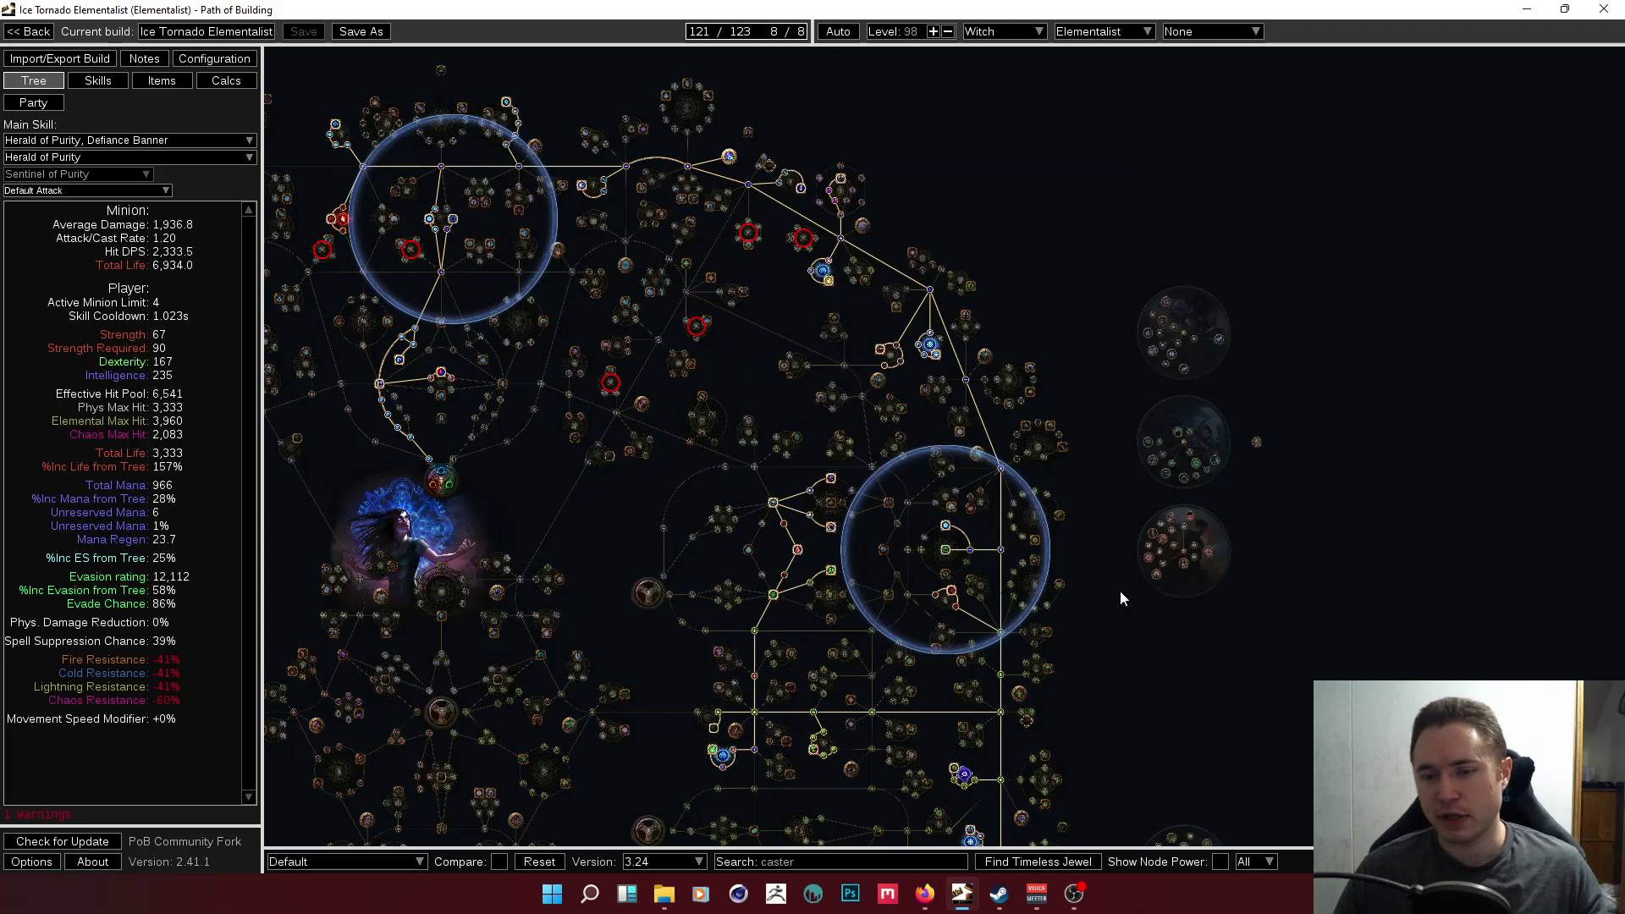
{"action": "left_click_drag", "start_coordinate": [1120, 598], "coordinate": [1080, 580]}
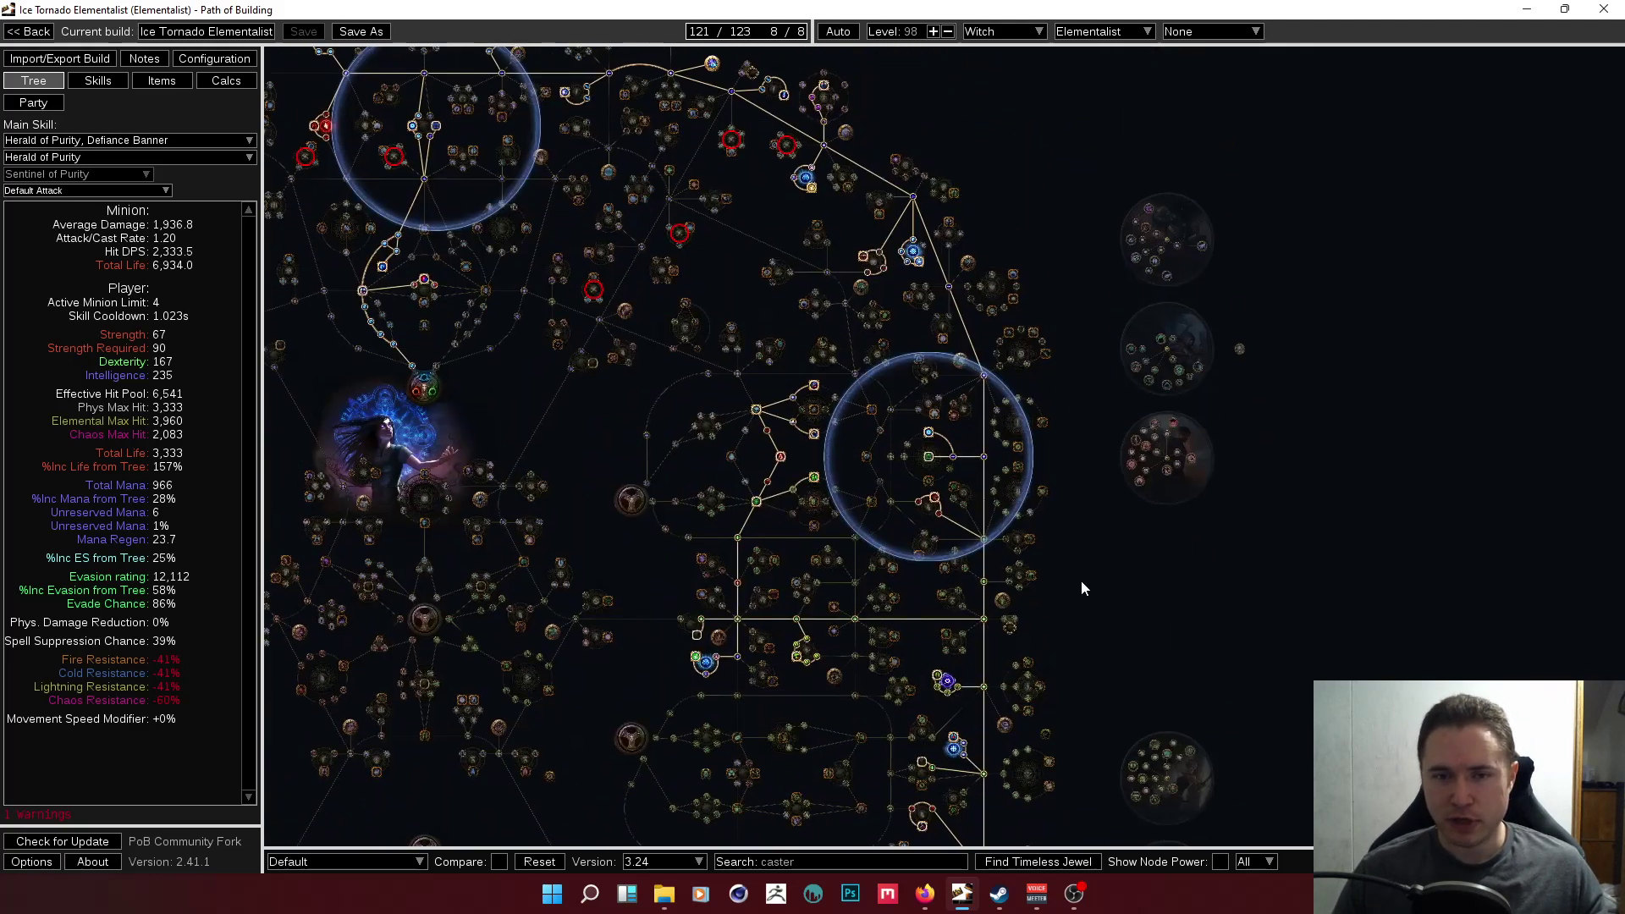
{"action": "left_click_drag", "start_coordinate": [618, 409], "coordinate": [633, 449]}
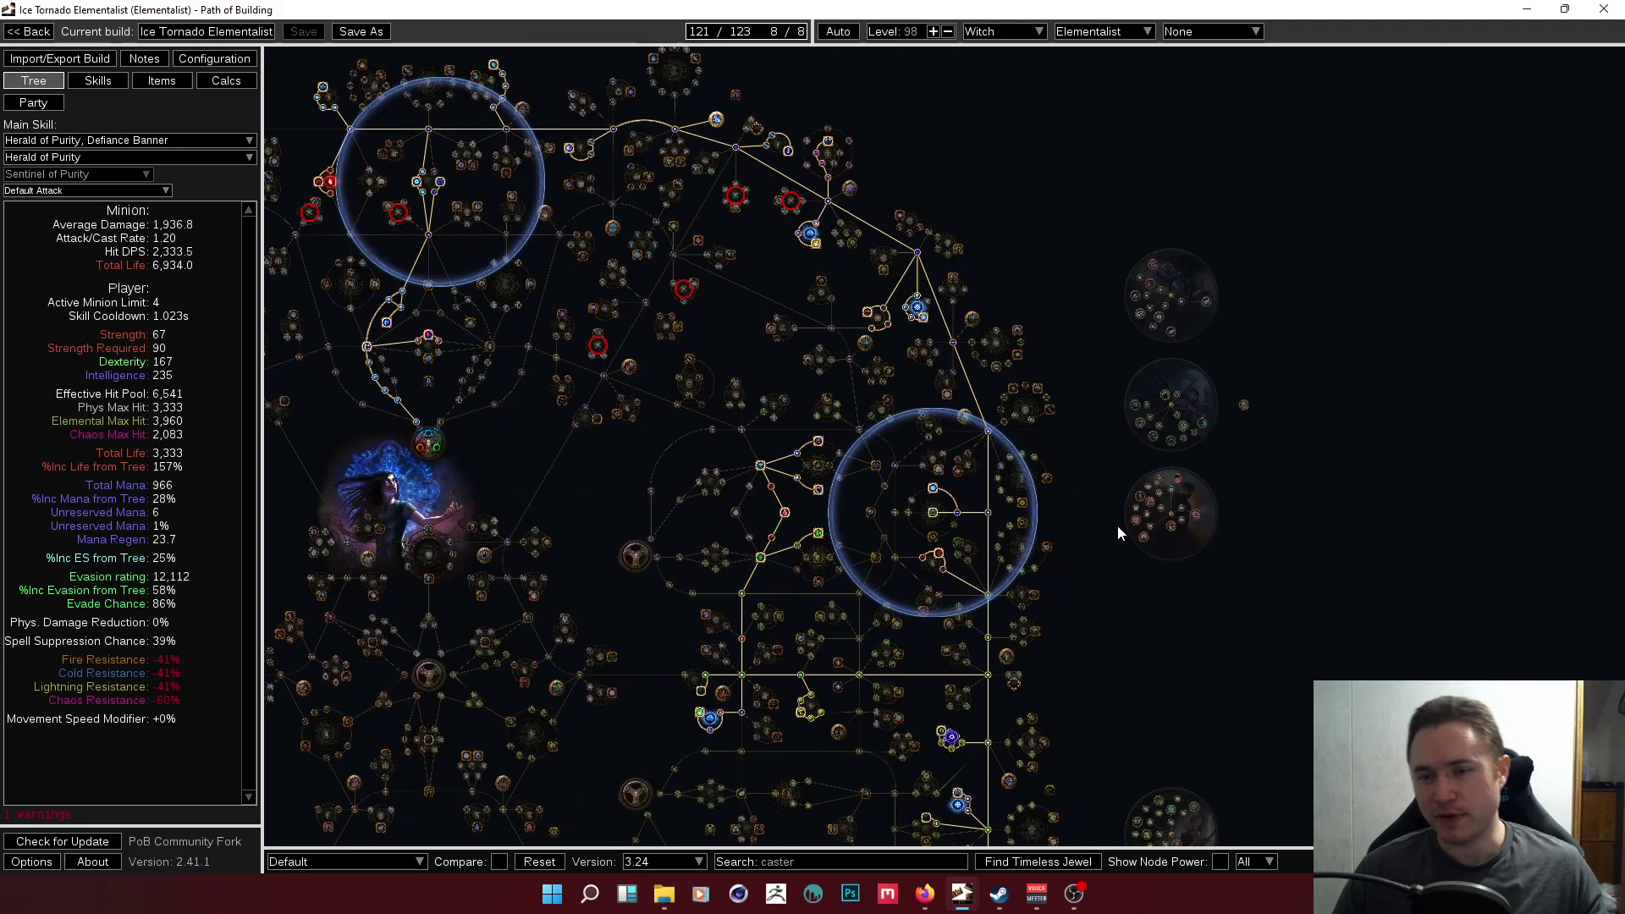
{"action": "left_click_drag", "start_coordinate": [1119, 522], "coordinate": [1089, 523]}
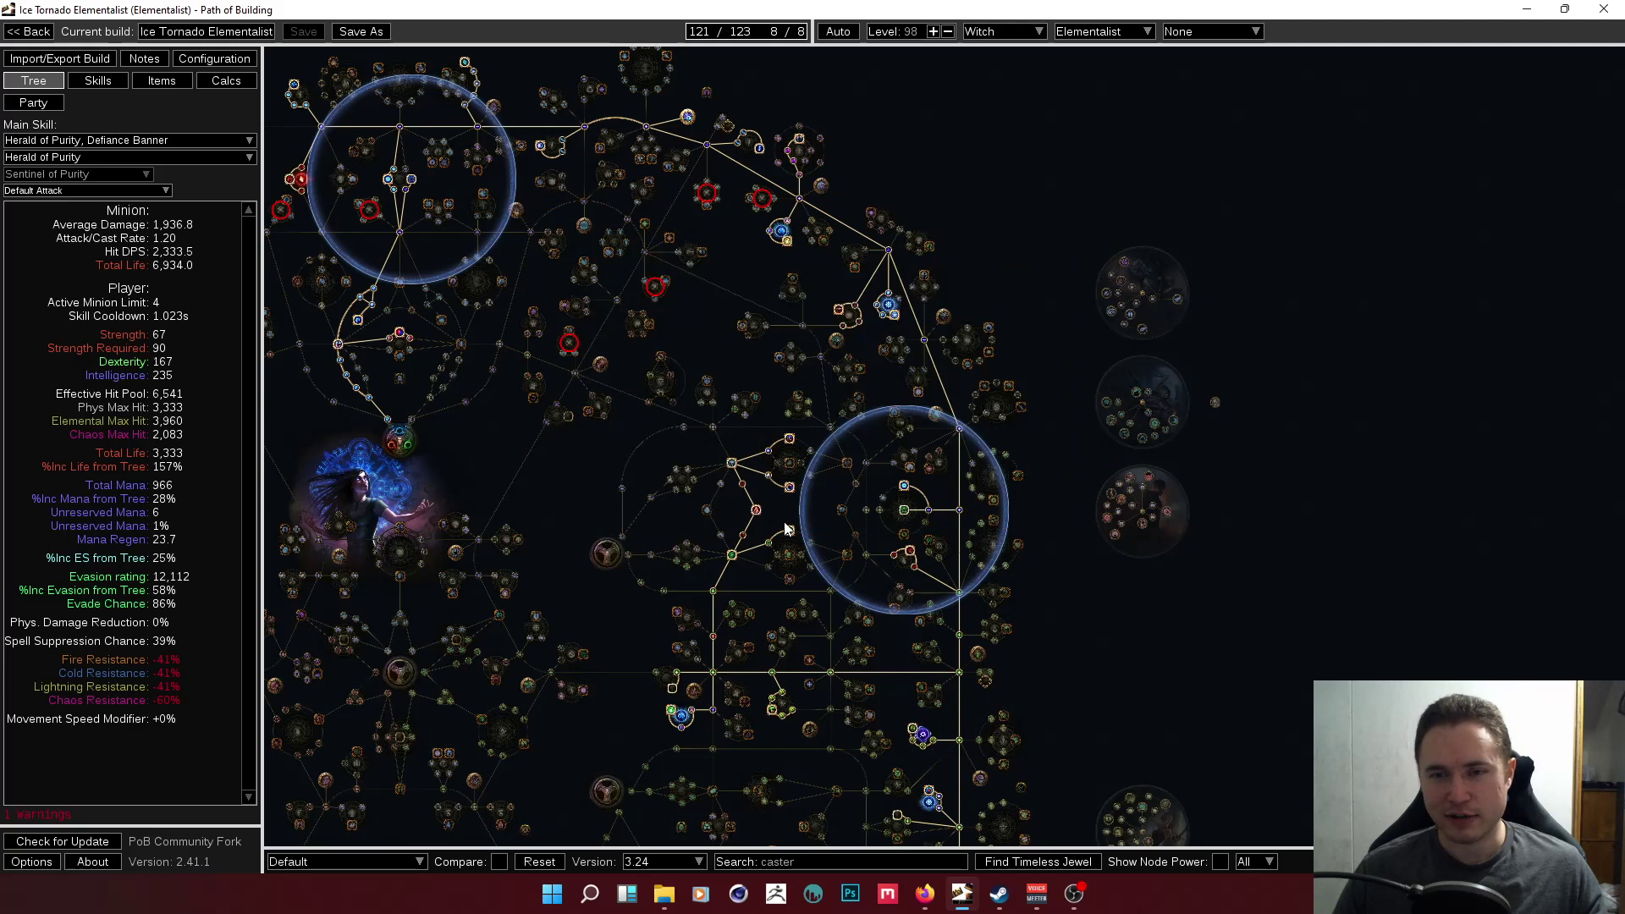
{"action": "left_click_drag", "start_coordinate": [606, 615], "coordinate": [1052, 288]}
{"action": "scroll", "coordinate": [1120, 447], "scroll_direction": "down", "scroll_amount": 2}
{"action": "scroll", "coordinate": [1120, 447], "scroll_direction": "up", "scroll_amount": 1}
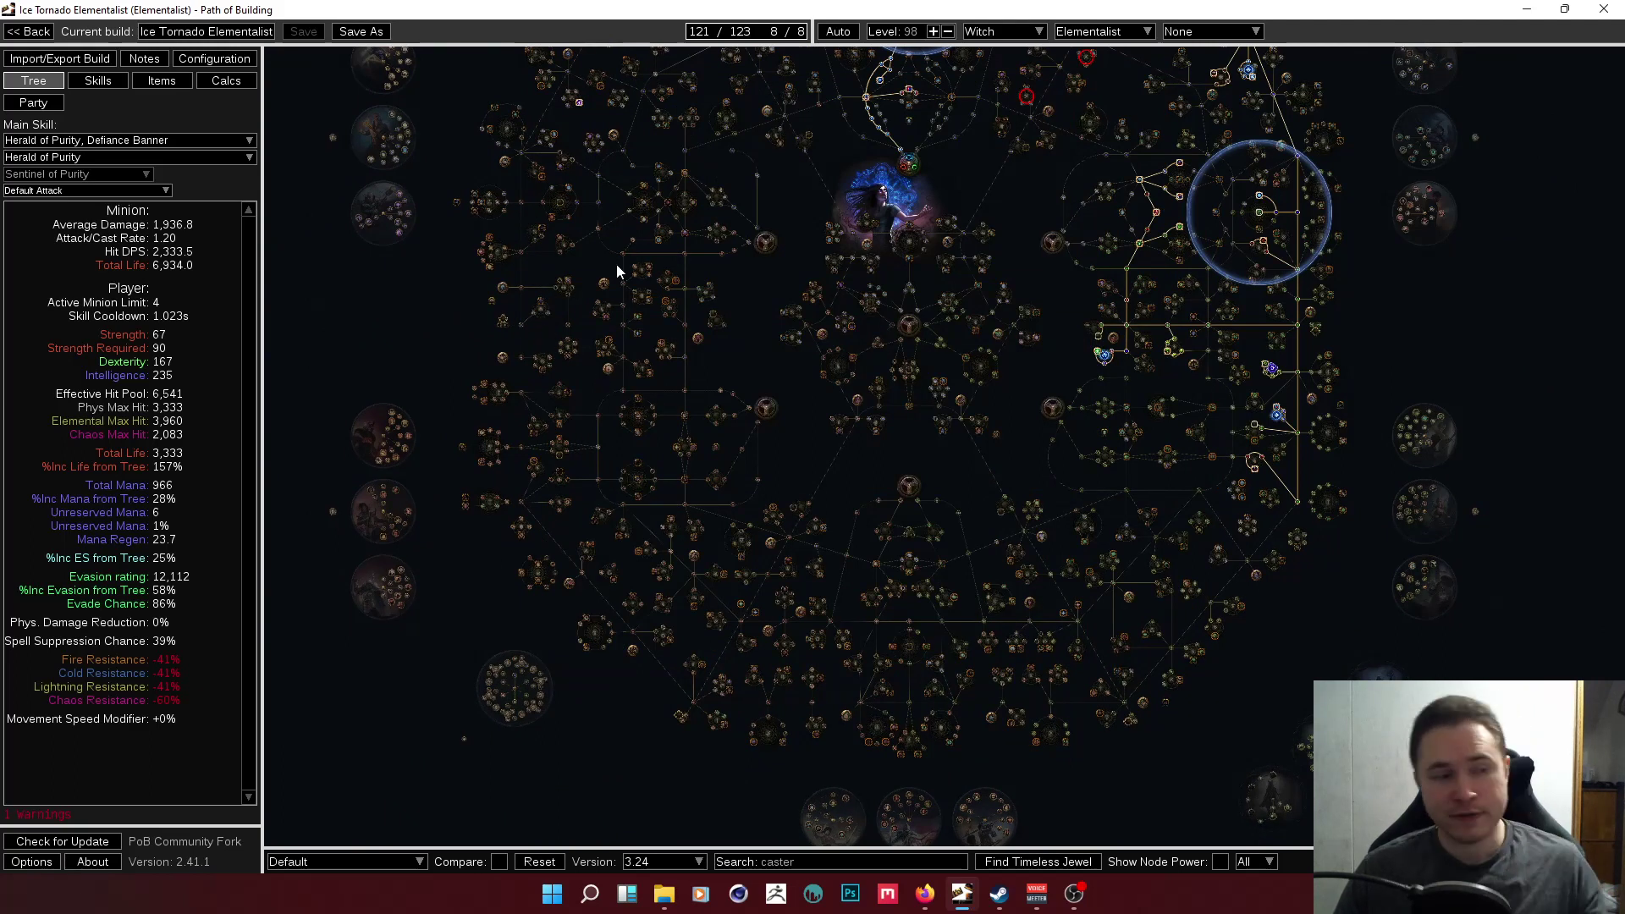
{"action": "left_click_drag", "start_coordinate": [1374, 332], "coordinate": [1152, 480]}
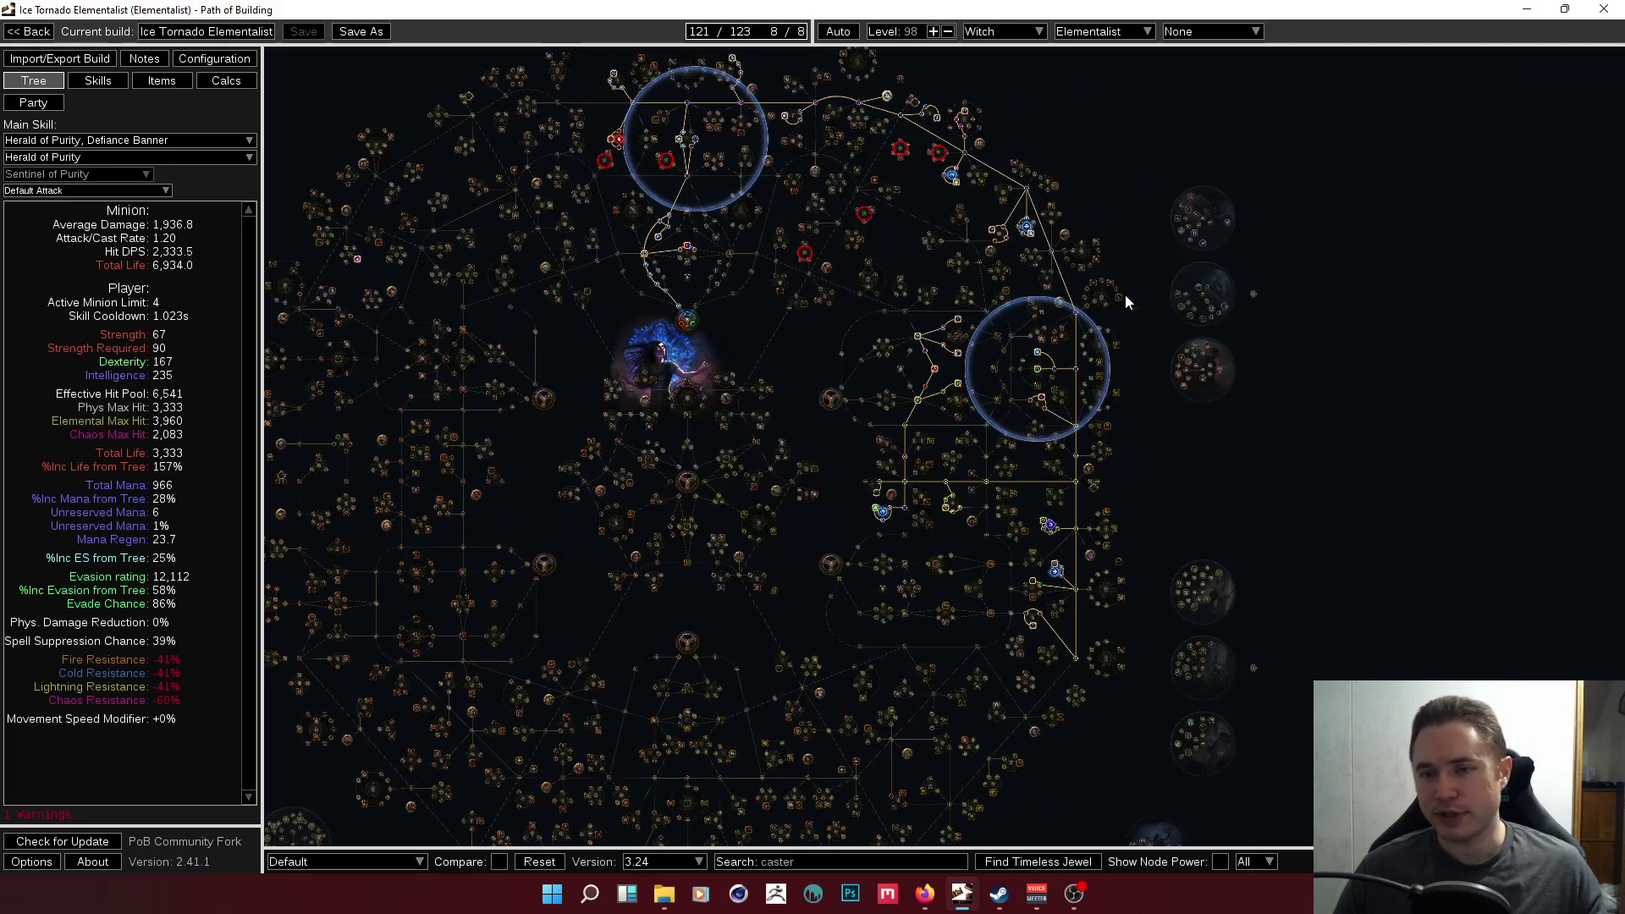
{"action": "left_click_drag", "start_coordinate": [1227, 515], "coordinate": [1126, 572]}
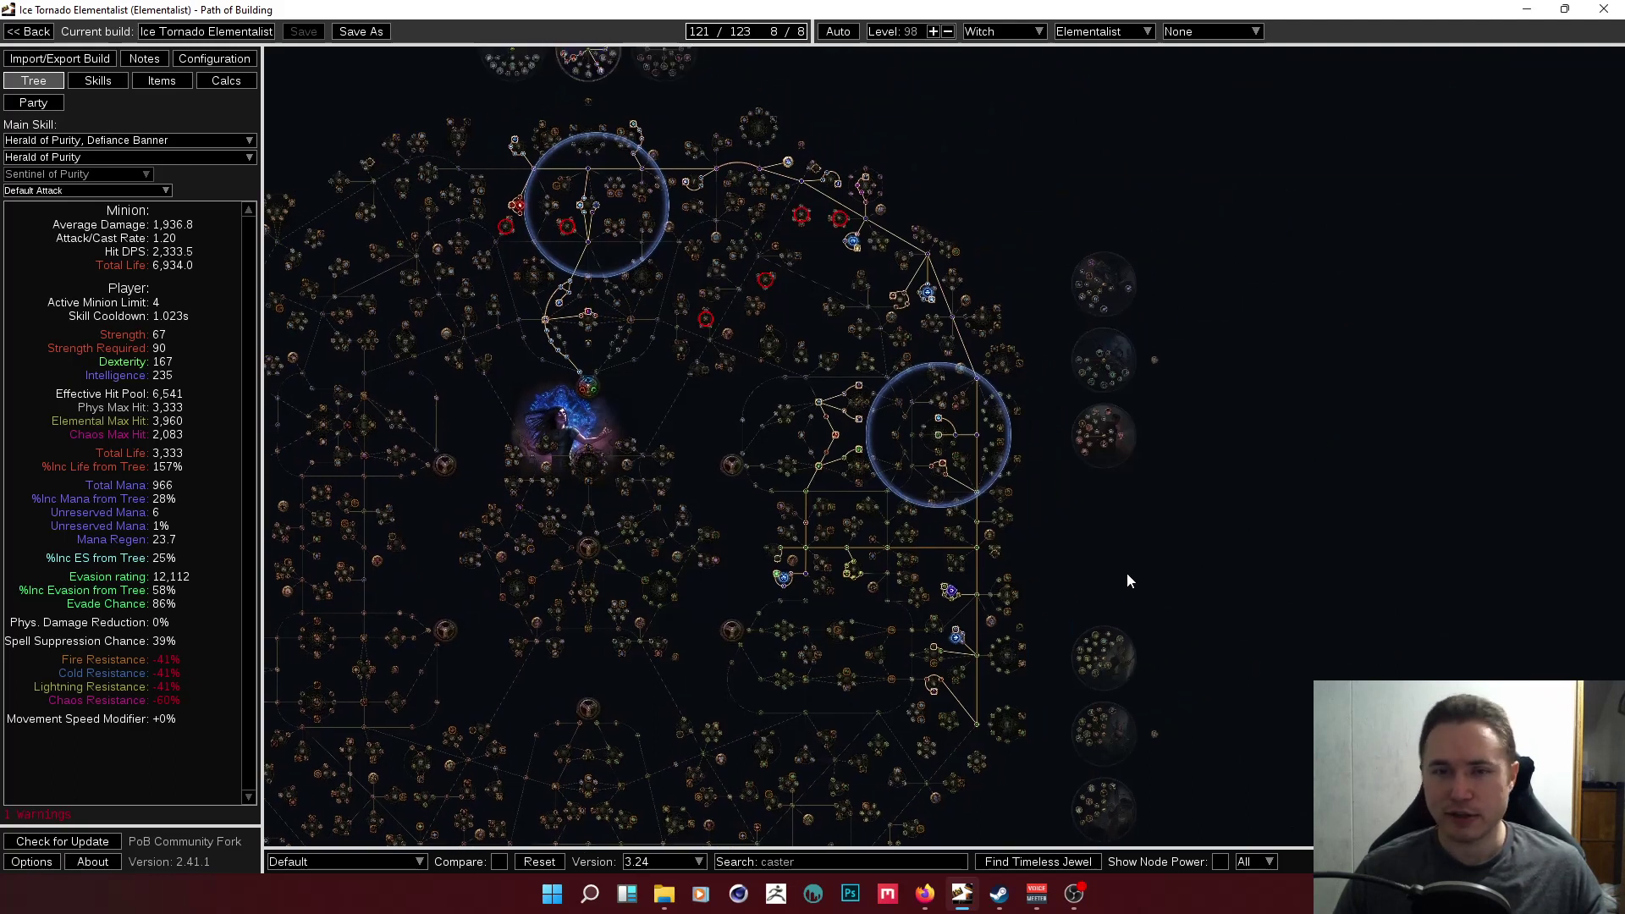
{"action": "scroll", "coordinate": [602, 206], "scroll_direction": "up", "scroll_amount": 1}
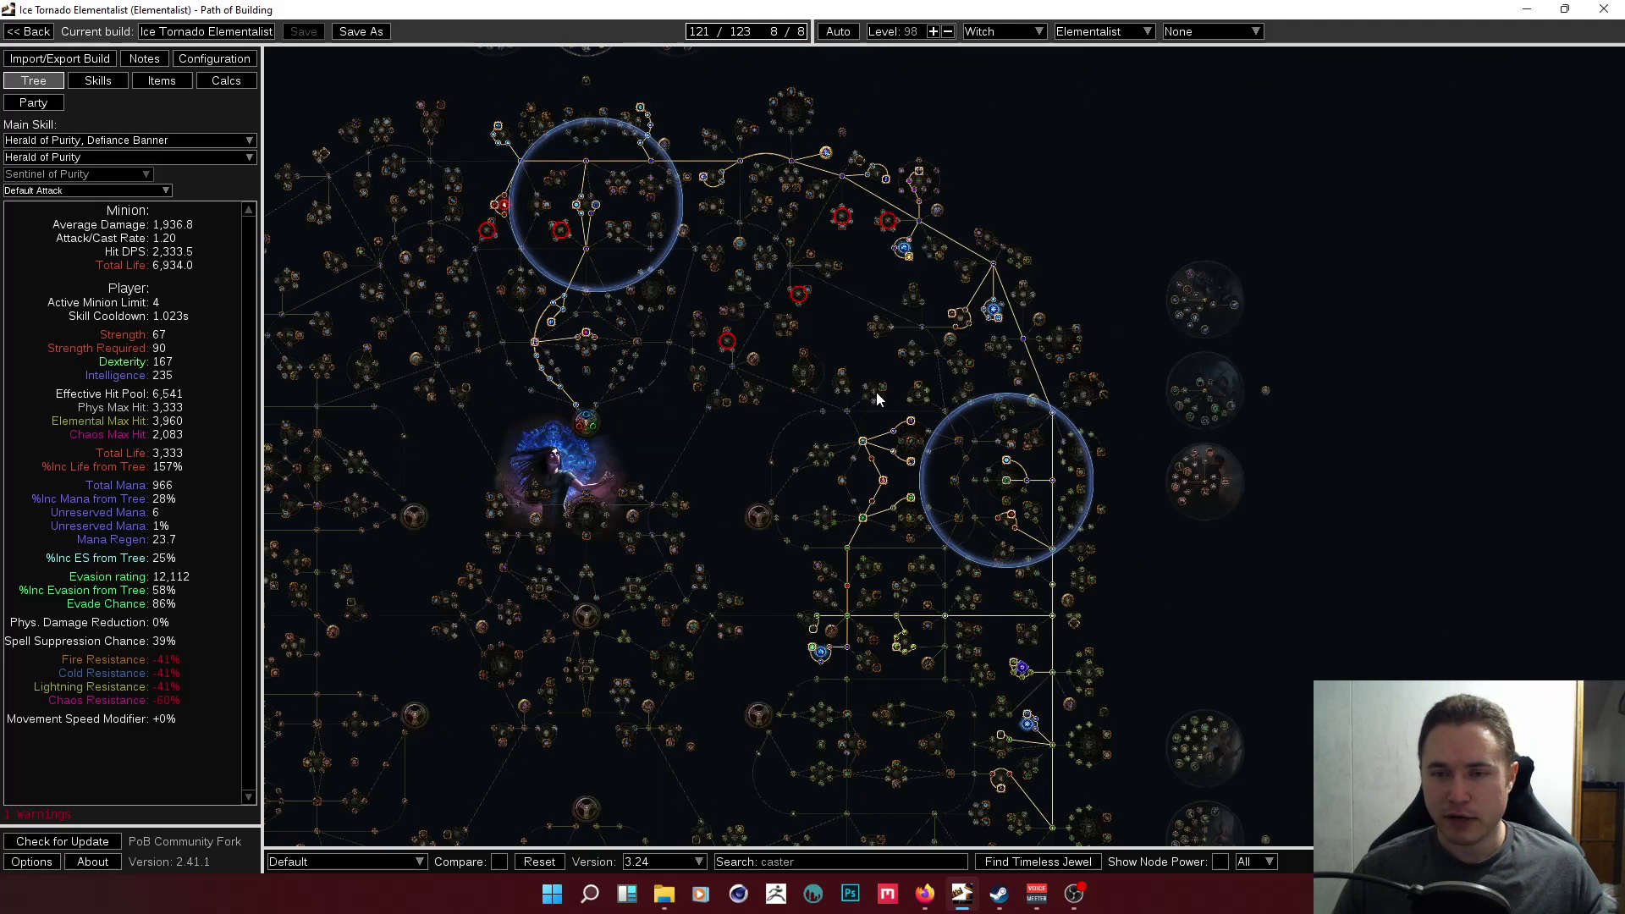
{"action": "scroll", "coordinate": [1016, 484], "scroll_direction": "up", "scroll_amount": 3}
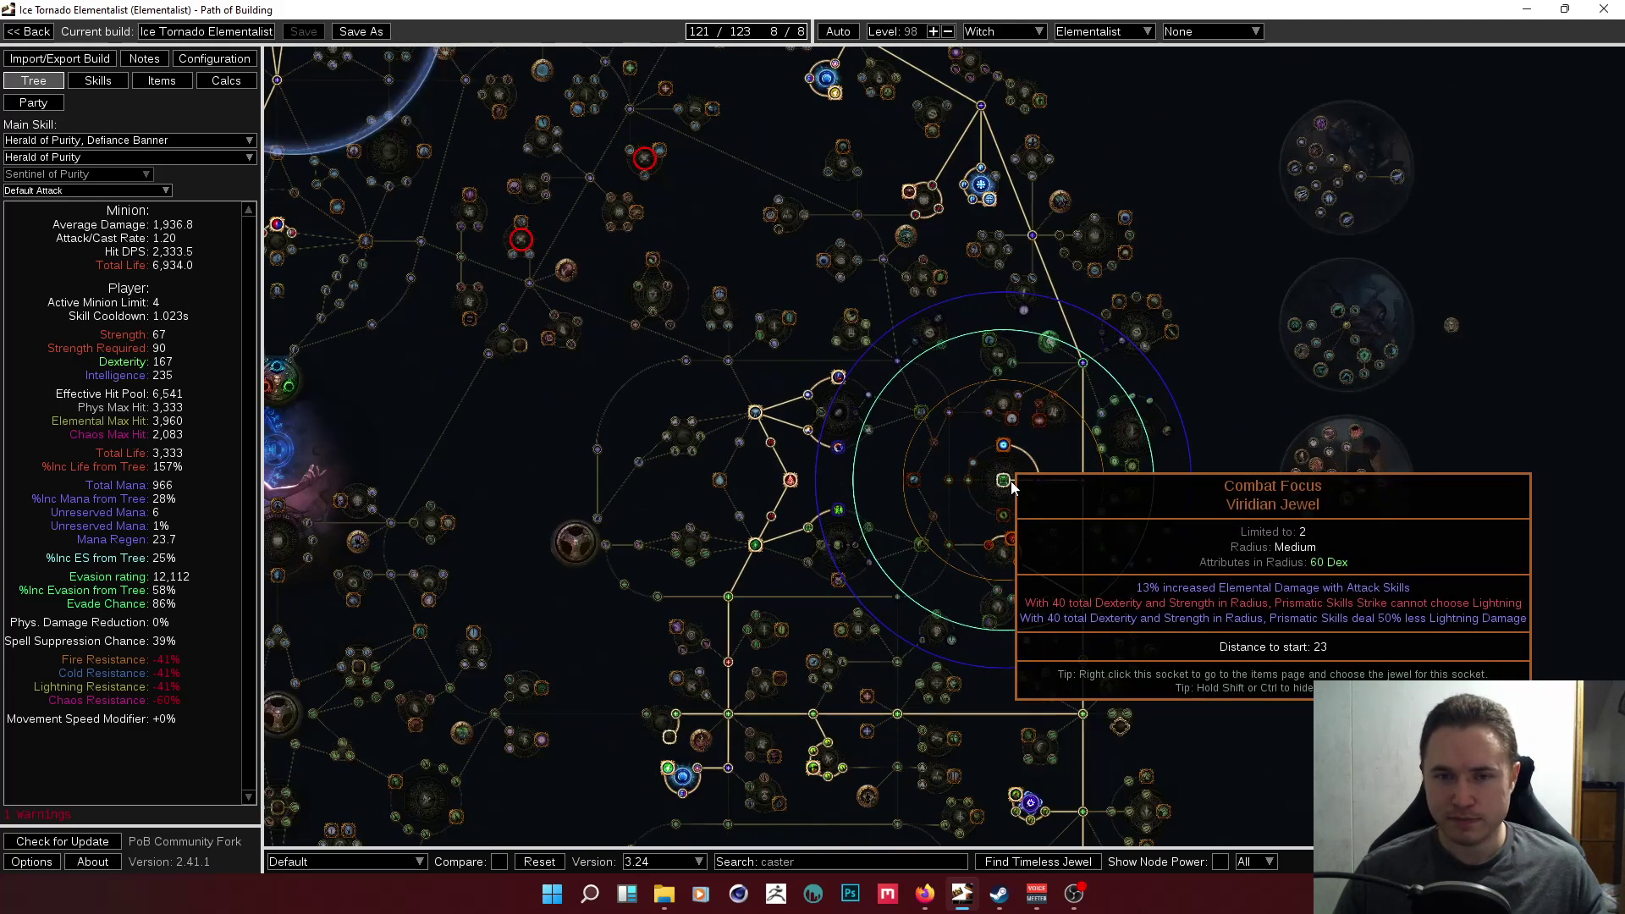
{"action": "scroll", "coordinate": [1007, 482], "scroll_direction": "up", "scroll_amount": 3}
{"action": "scroll", "coordinate": [1004, 483], "scroll_direction": "down", "scroll_amount": 2}
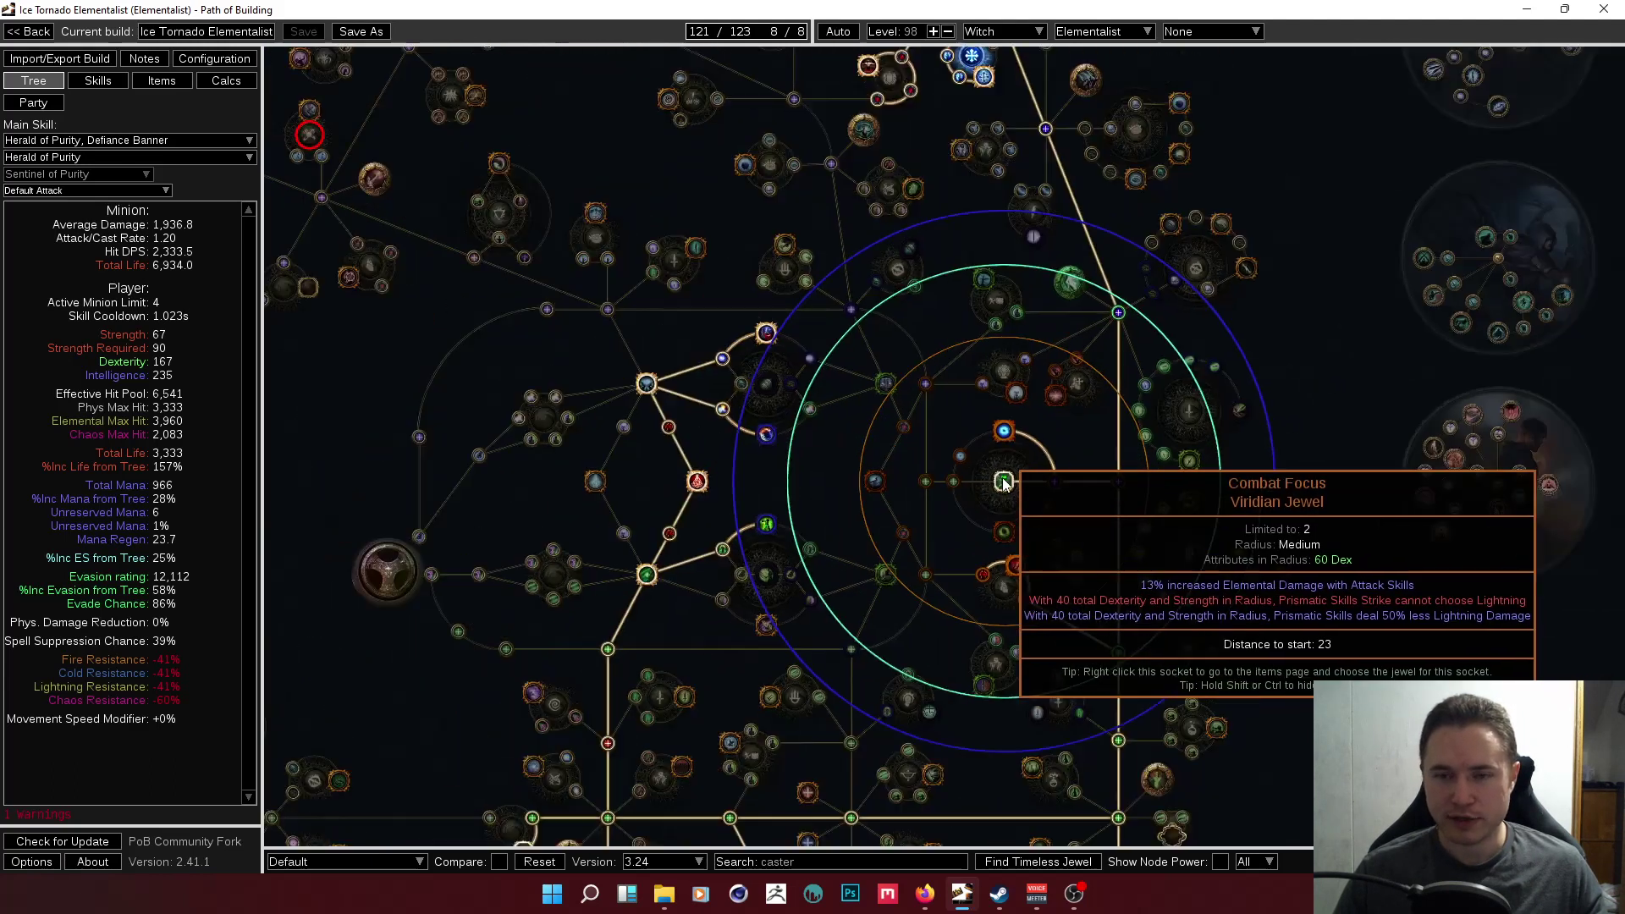
{"action": "left_click_drag", "start_coordinate": [693, 225], "coordinate": [975, 508]}
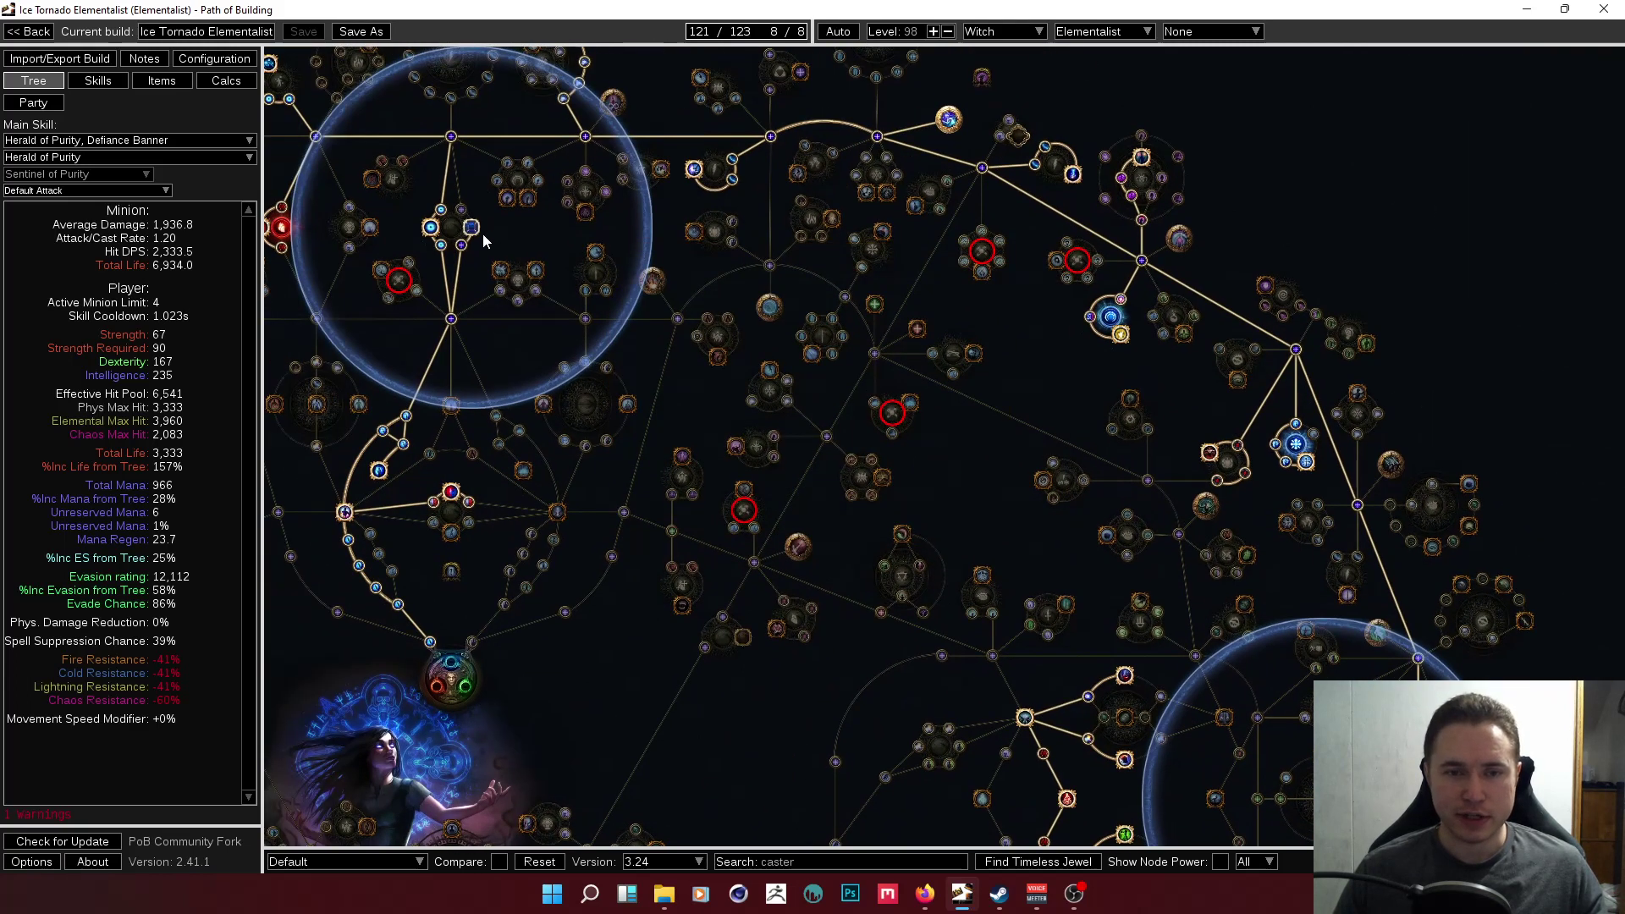
{"action": "mouse_move", "coordinate": [470, 233]}
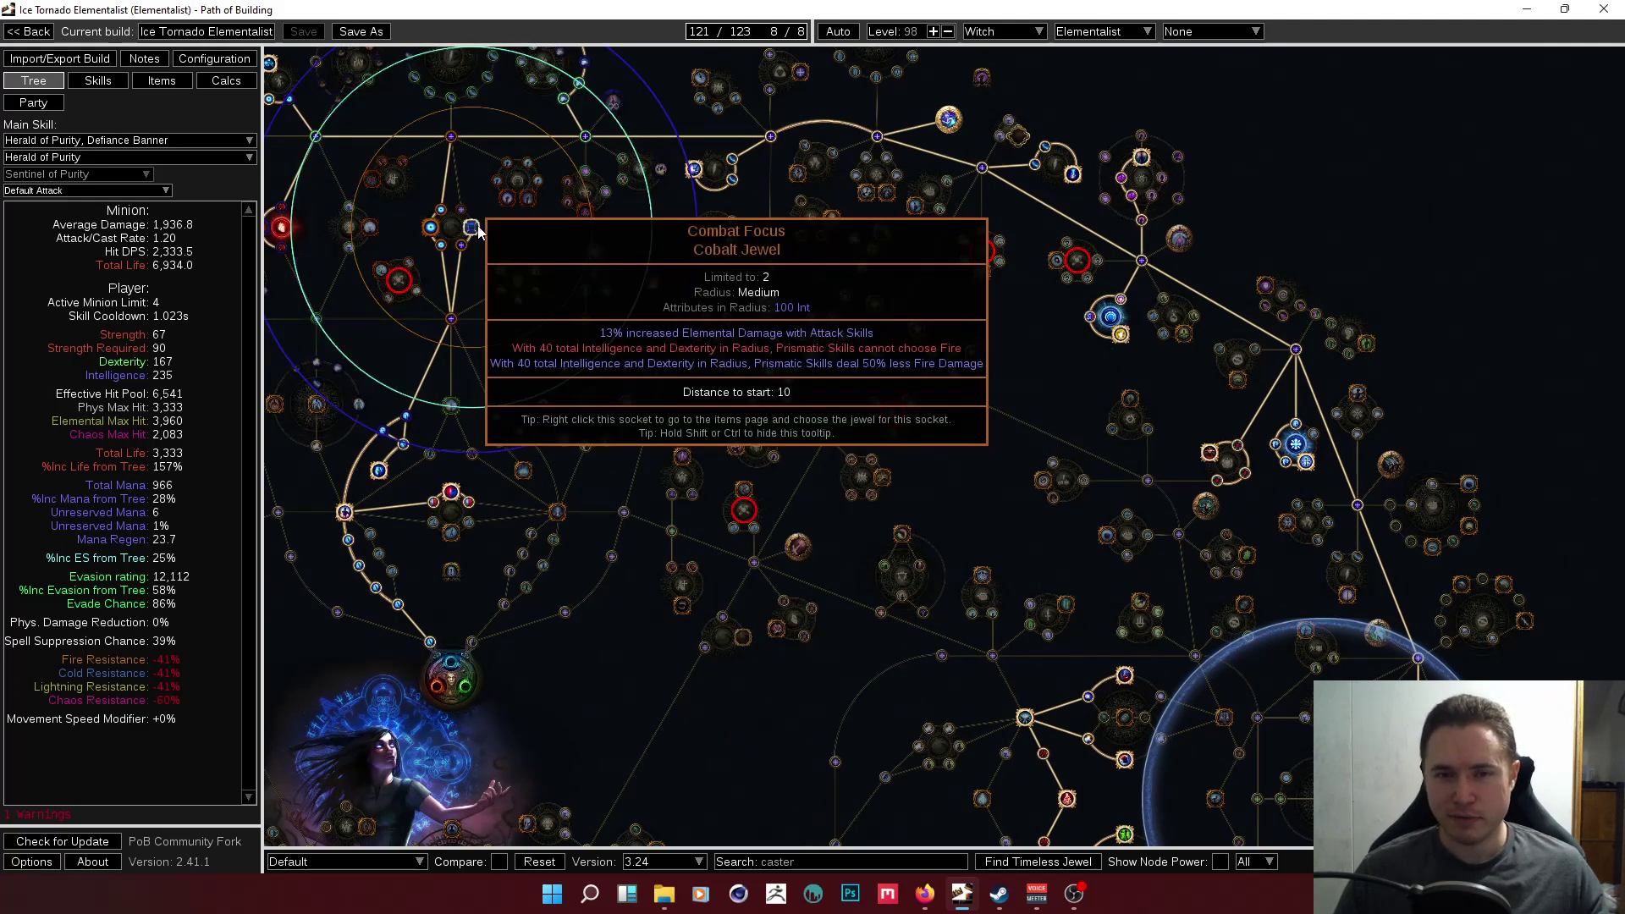
{"action": "scroll", "coordinate": [499, 241], "scroll_direction": "down", "scroll_amount": 3}
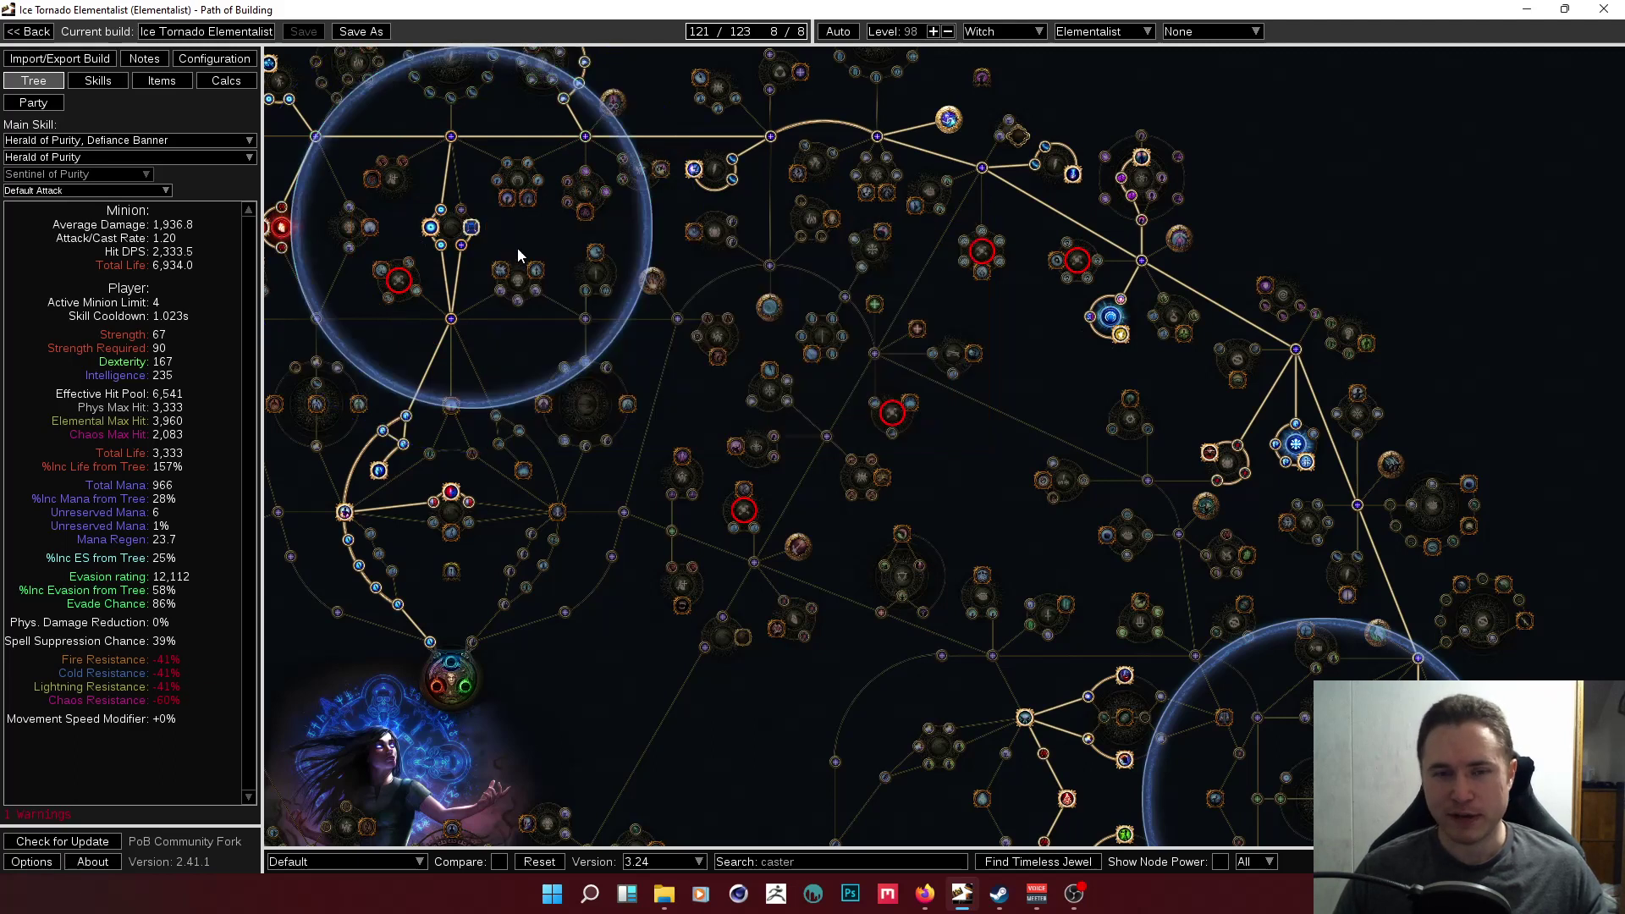
{"action": "left_click_drag", "start_coordinate": [517, 247], "coordinate": [702, 323]}
{"action": "scroll", "coordinate": [702, 322], "scroll_direction": "up", "scroll_amount": 3}
{"action": "mouse_move", "coordinate": [657, 304]}
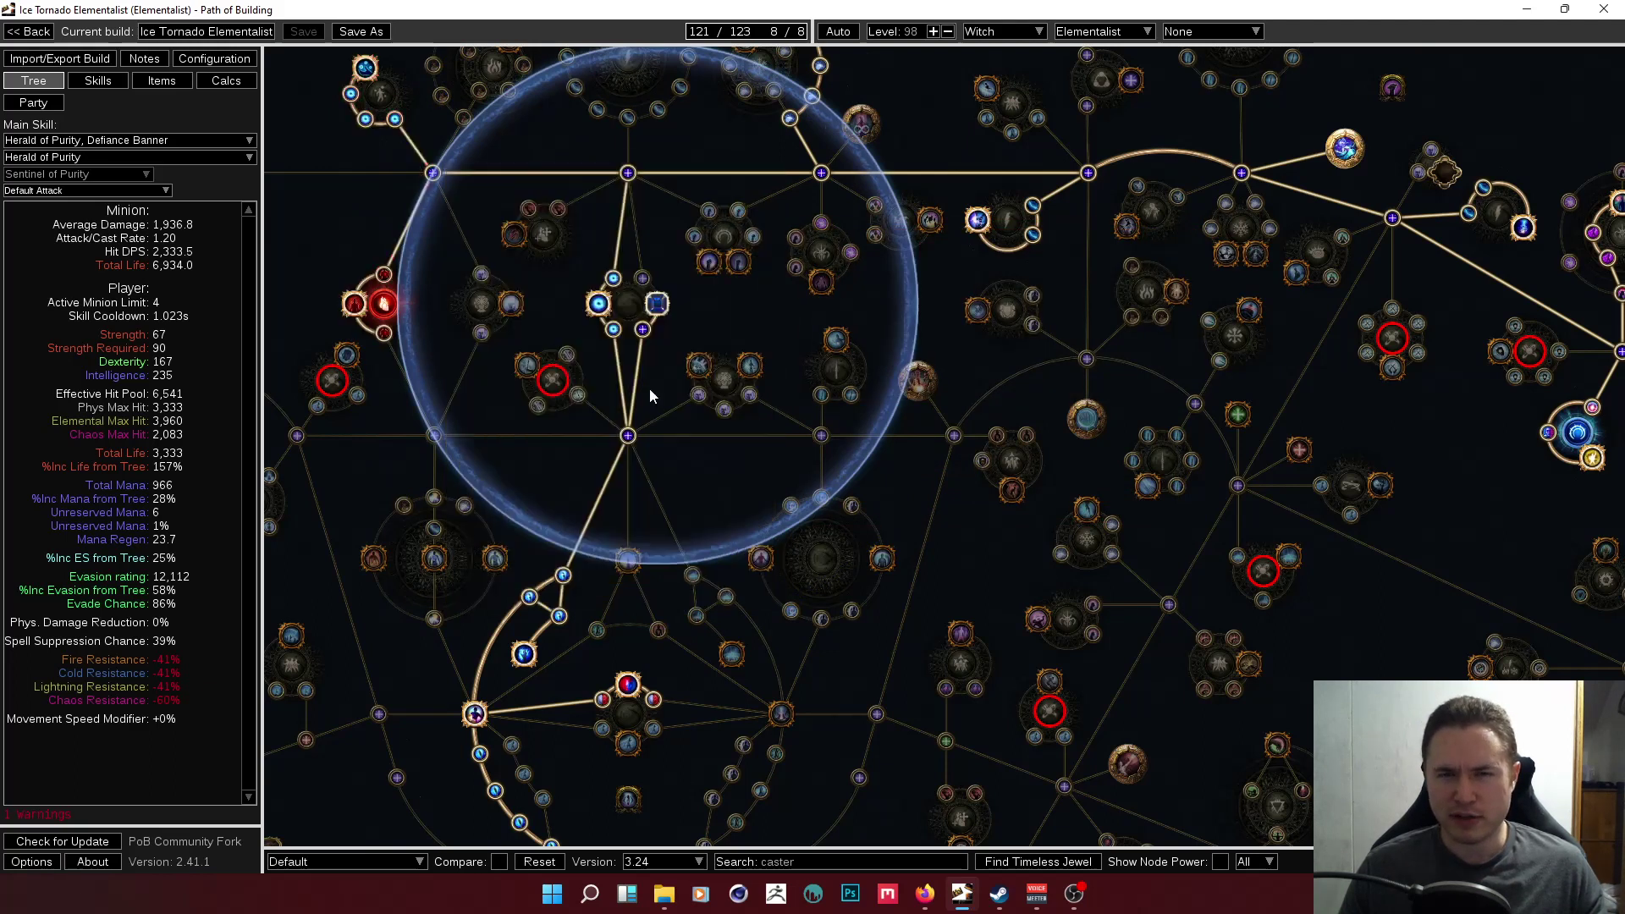
{"action": "left_click_drag", "start_coordinate": [1312, 569], "coordinate": [990, 409]}
{"action": "scroll", "coordinate": [990, 410], "scroll_direction": "down", "scroll_amount": 3}
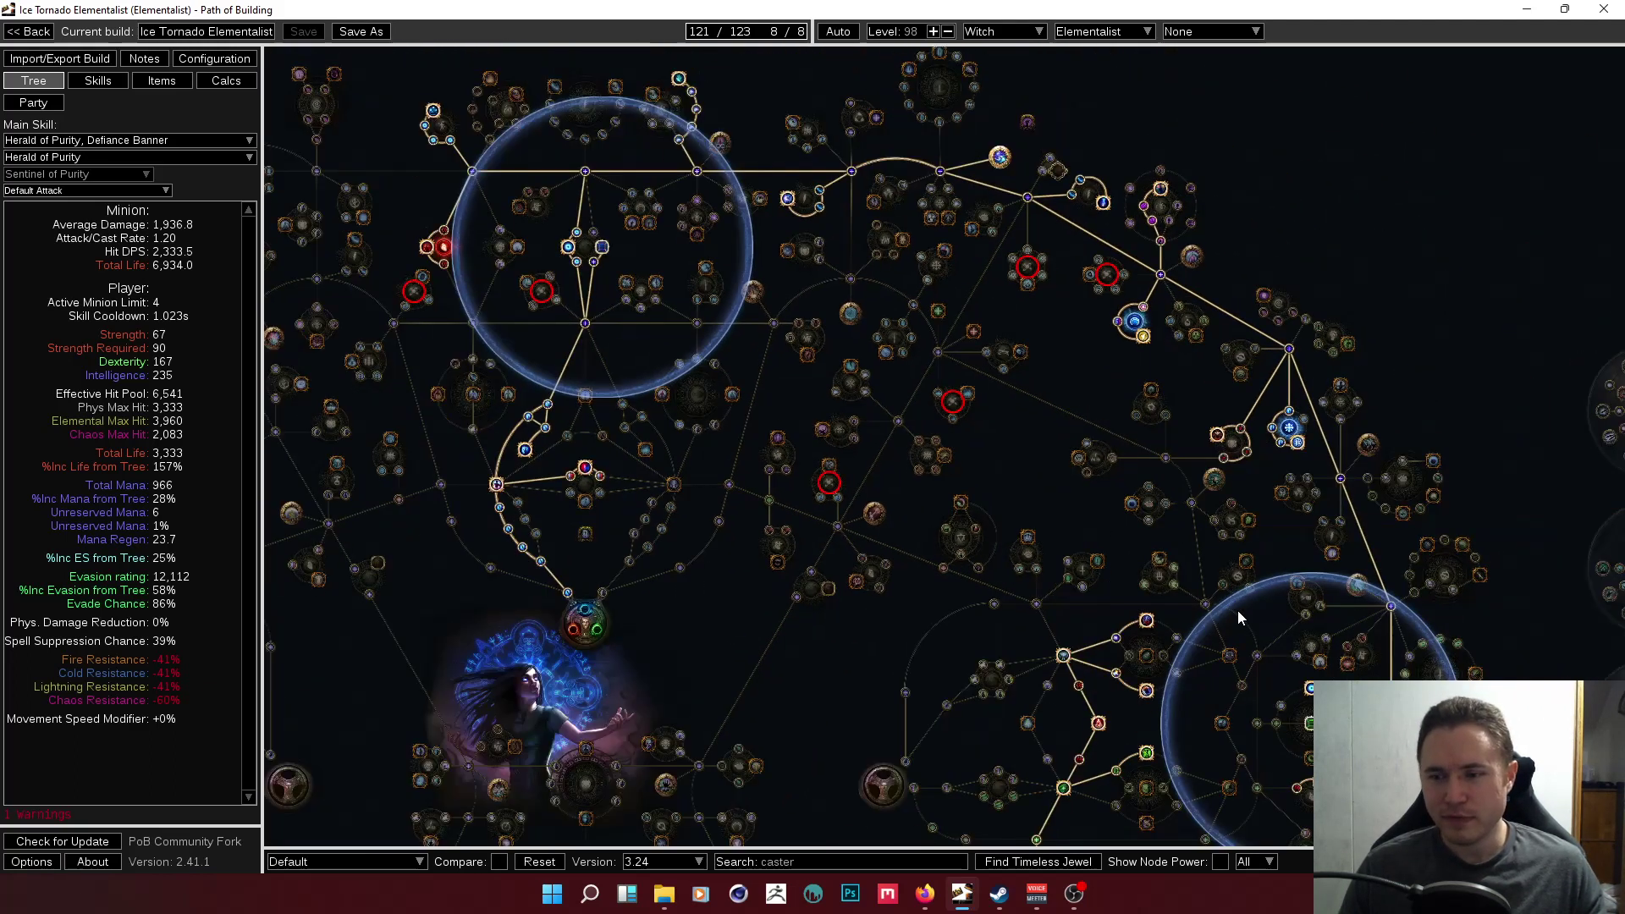
{"action": "left_click_drag", "start_coordinate": [1237, 611], "coordinate": [931, 515]}
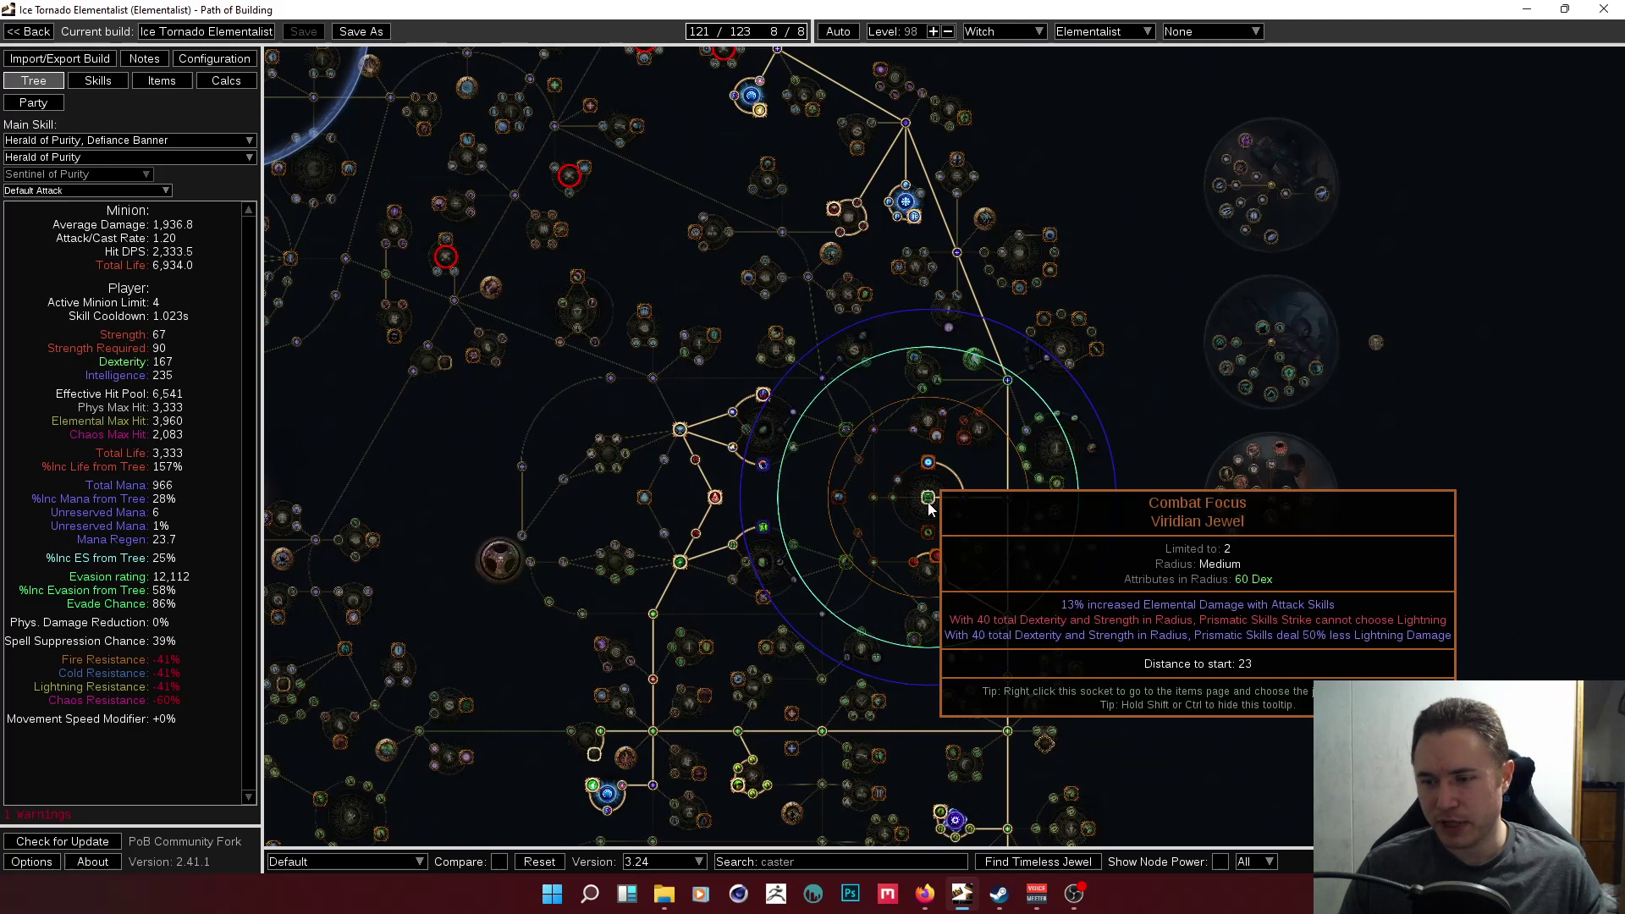
{"action": "scroll", "coordinate": [929, 508], "scroll_direction": "up", "scroll_amount": 1}
{"action": "scroll", "coordinate": [928, 506], "scroll_direction": "up", "scroll_amount": 1}
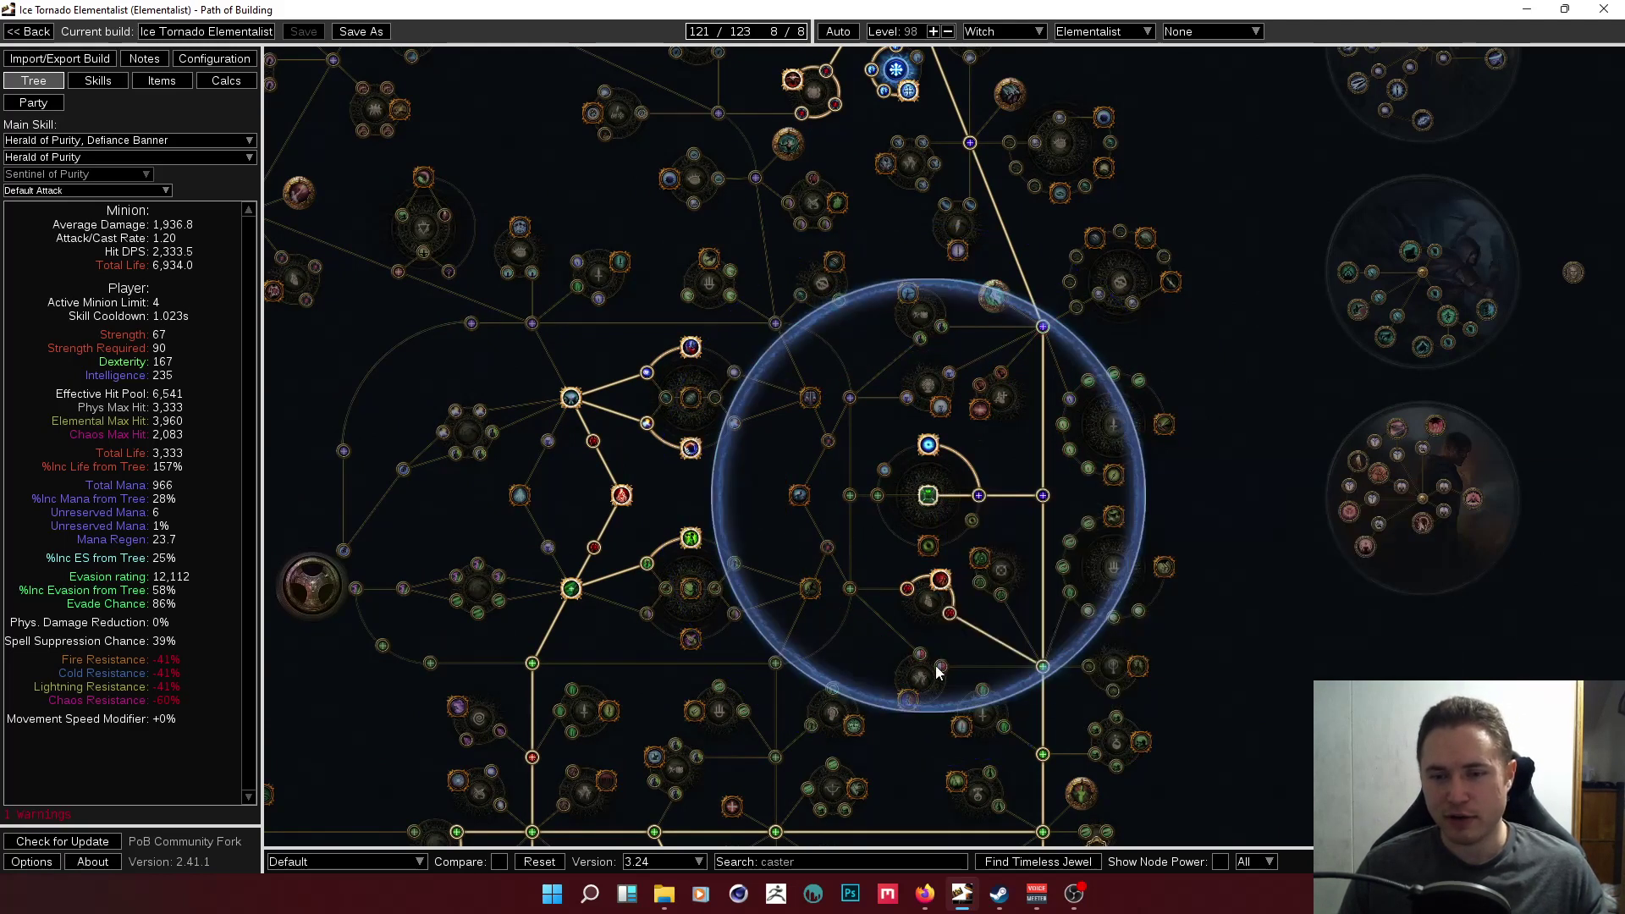
{"action": "scroll", "coordinate": [891, 348], "scroll_direction": "down", "scroll_amount": 5}
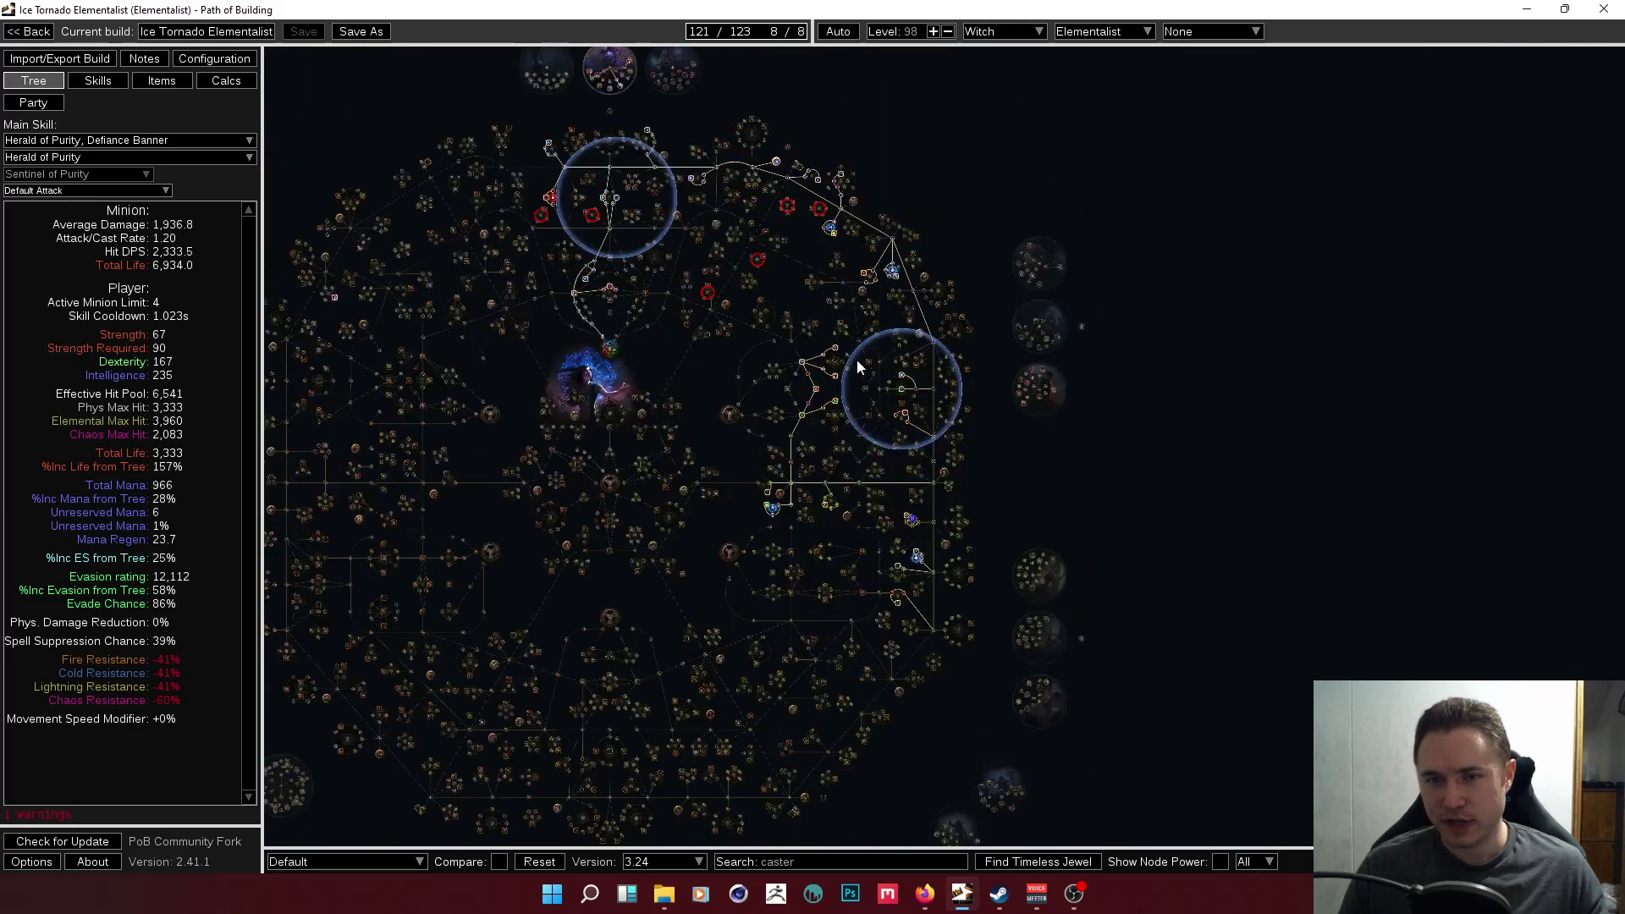
{"action": "scroll", "coordinate": [792, 377], "scroll_direction": "up", "scroll_amount": 2}
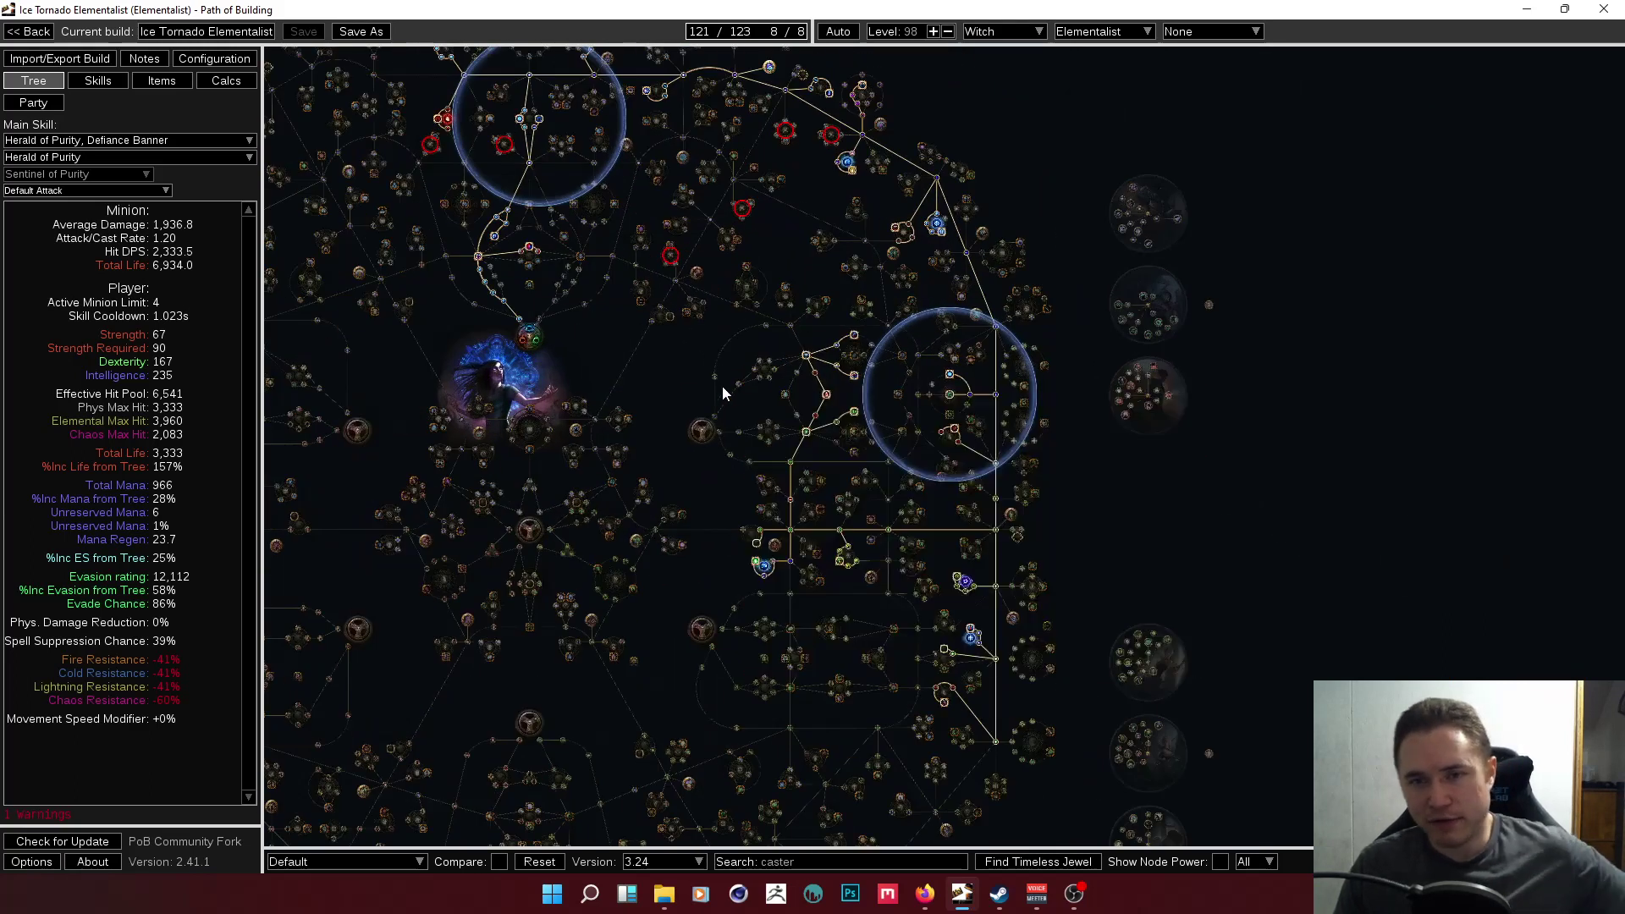
{"action": "scroll", "coordinate": [723, 391], "scroll_direction": "down", "scroll_amount": 1}
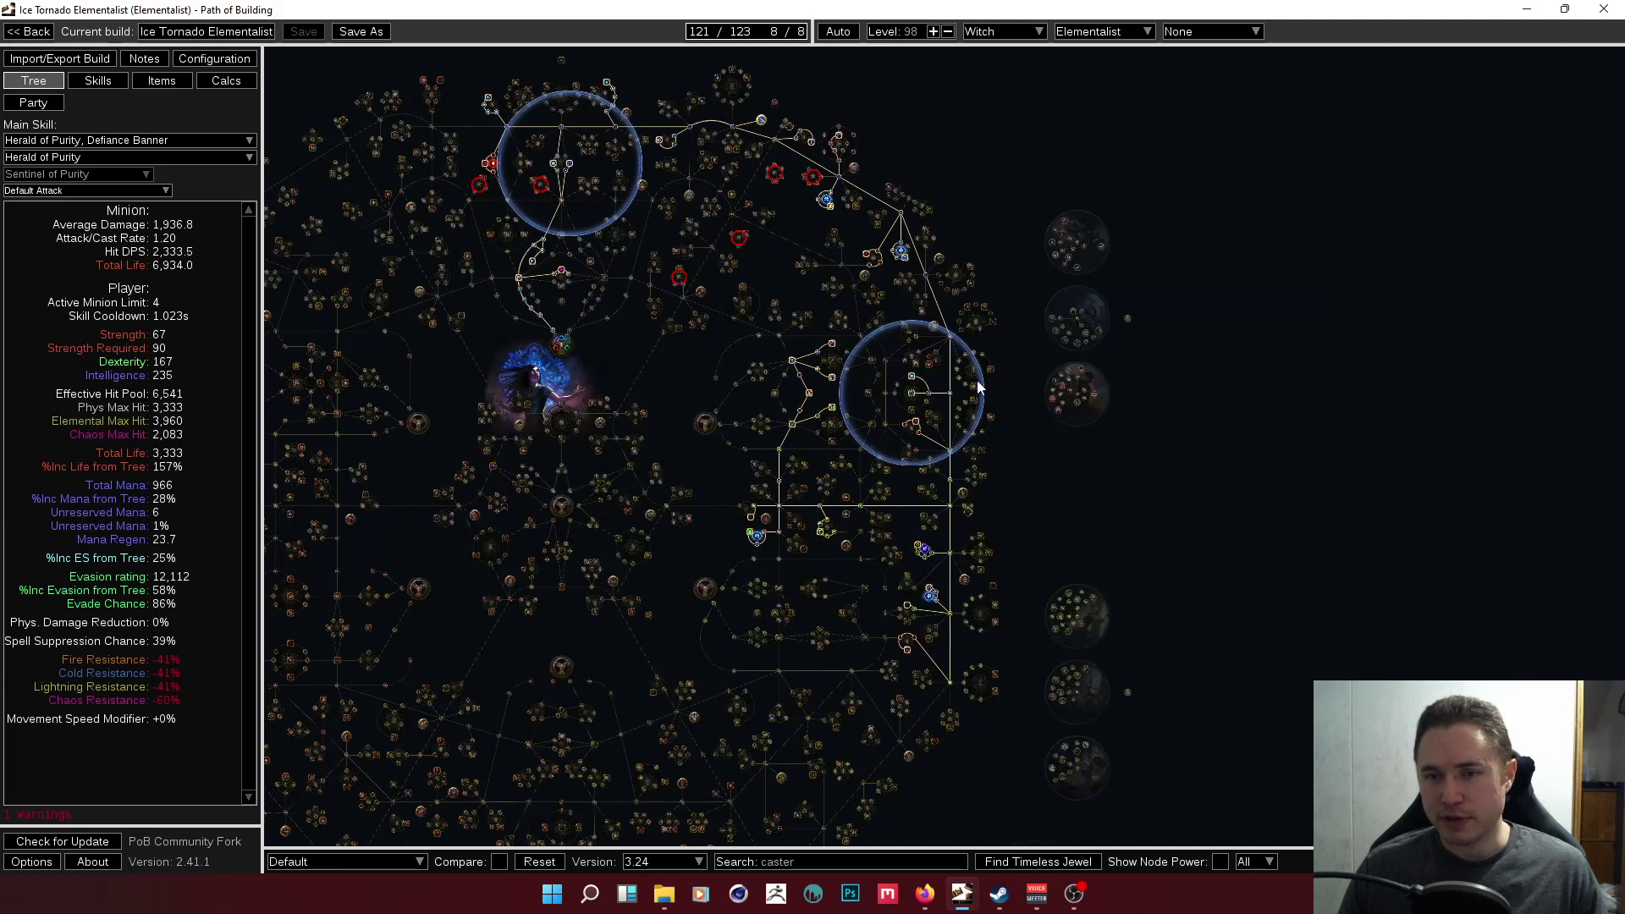
{"action": "scroll", "coordinate": [999, 280], "scroll_direction": "up", "scroll_amount": 1}
{"action": "scroll", "coordinate": [1016, 317], "scroll_direction": "up", "scroll_amount": 4}
{"action": "scroll", "coordinate": [1014, 316], "scroll_direction": "down", "scroll_amount": 1}
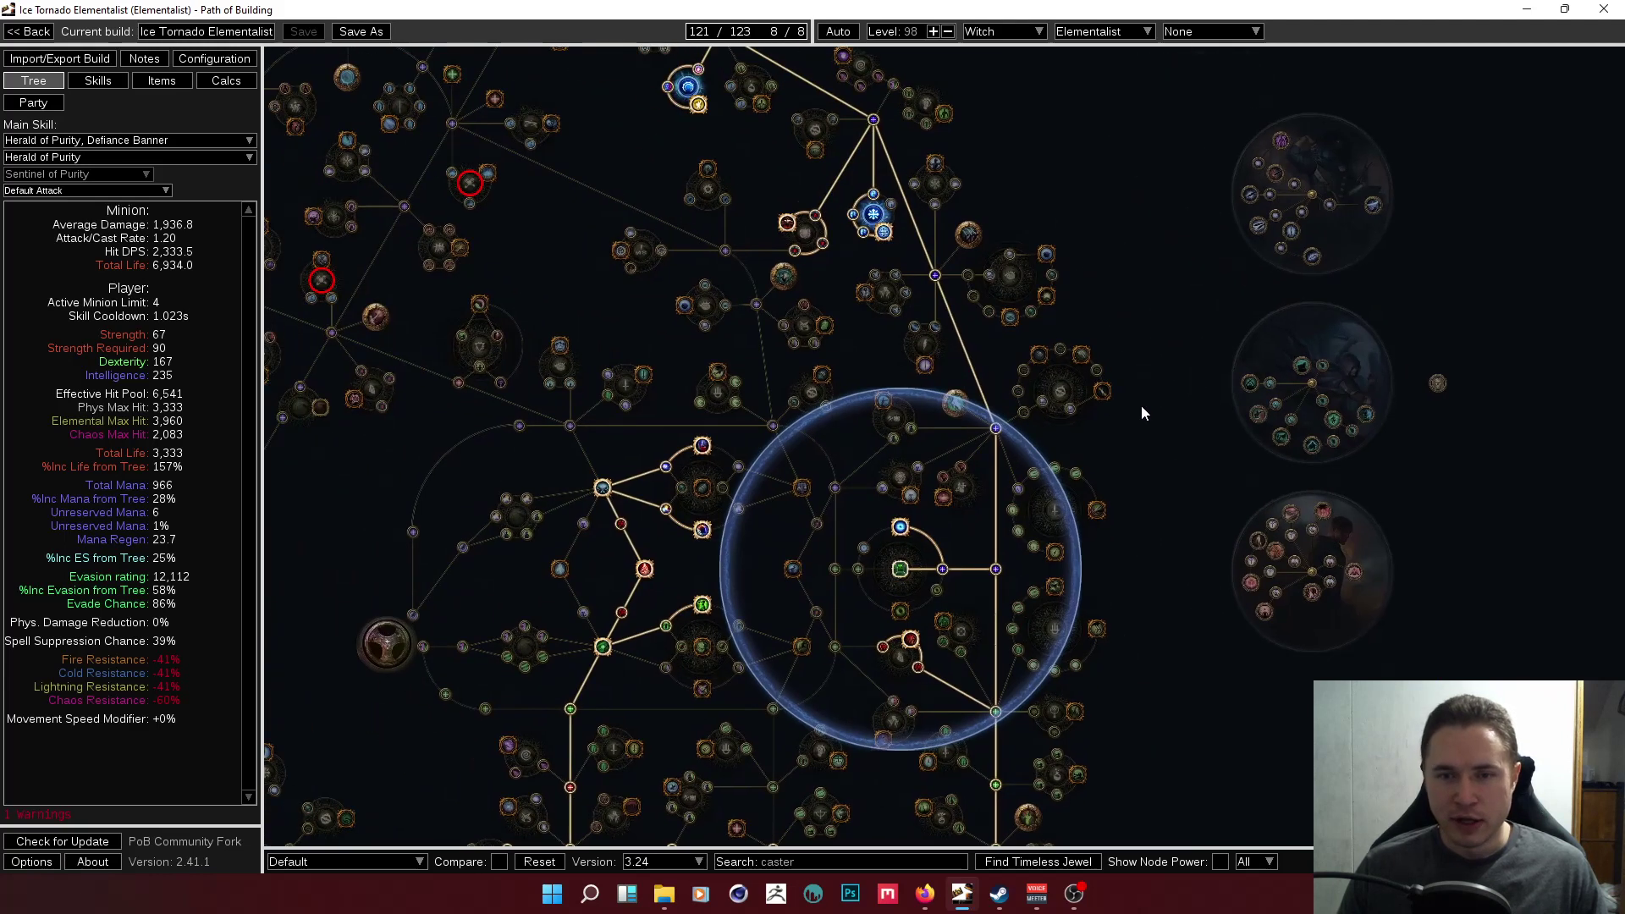
{"action": "scroll", "coordinate": [550, 301], "scroll_direction": "down", "scroll_amount": 1}
{"action": "left_click_drag", "start_coordinate": [550, 301], "coordinate": [790, 402]}
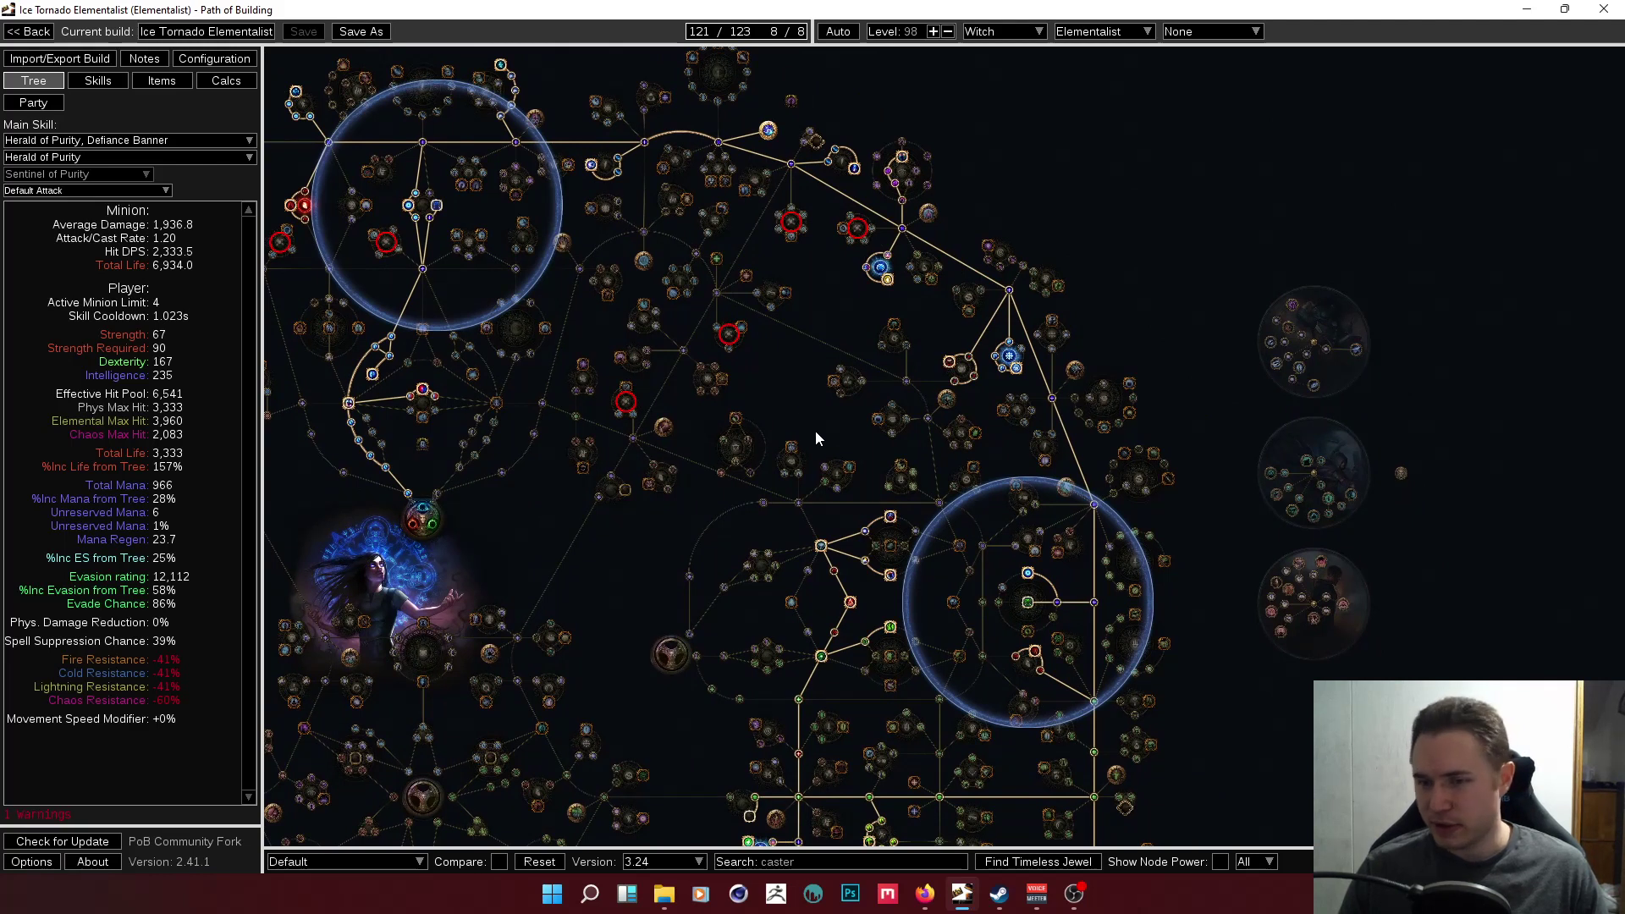
{"action": "mouse_move", "coordinate": [1184, 532]}
{"action": "left_mouse_down"}
{"action": "mouse_move", "coordinate": [1199, 543]}
{"action": "mouse_move", "coordinate": [1179, 524]}
{"action": "left_mouse_up"}
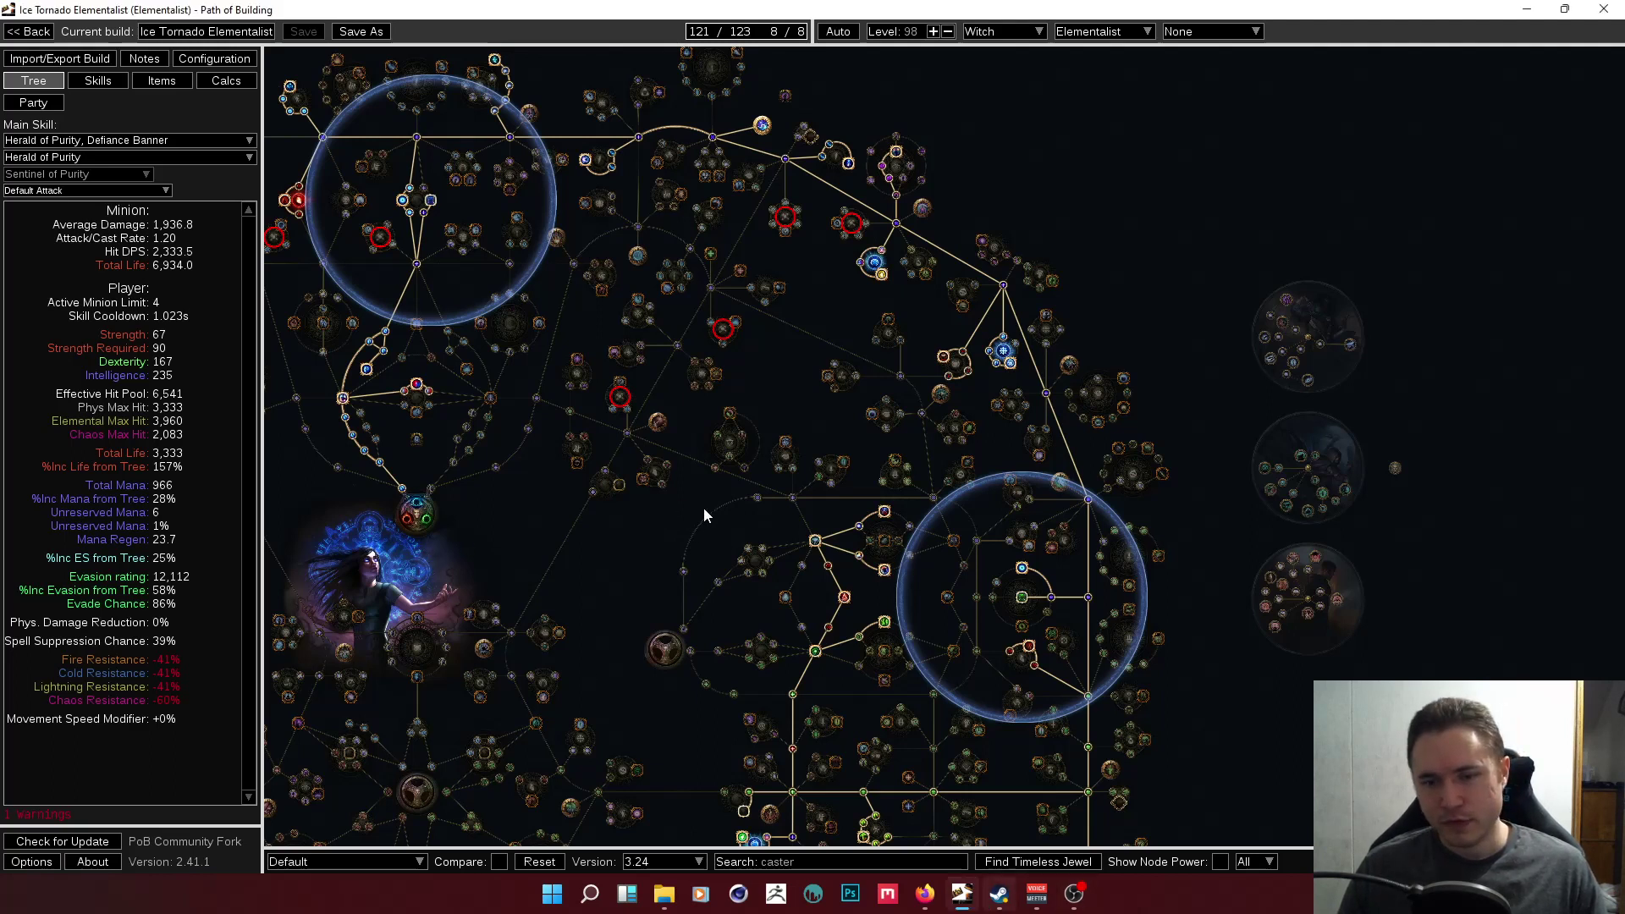
{"action": "left_click_drag", "start_coordinate": [703, 506], "coordinate": [811, 550]}
{"action": "scroll", "coordinate": [723, 464], "scroll_direction": "up", "scroll_amount": 2}
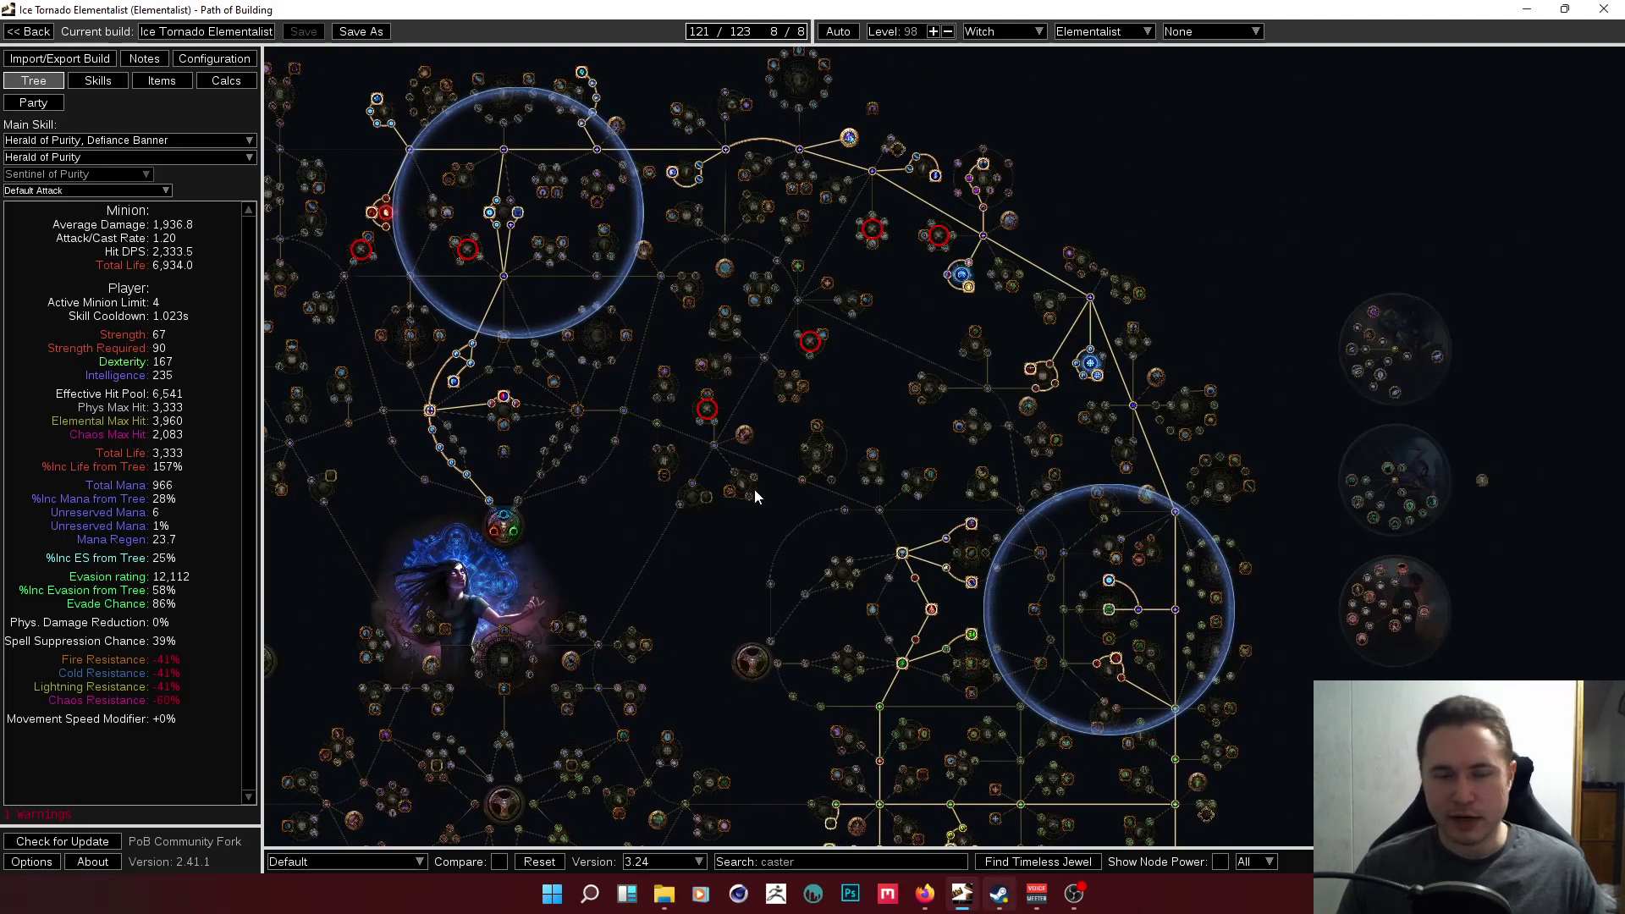
{"action": "left_click_drag", "start_coordinate": [690, 567], "coordinate": [981, 527]}
{"action": "mouse_move", "coordinate": [540, 254]}
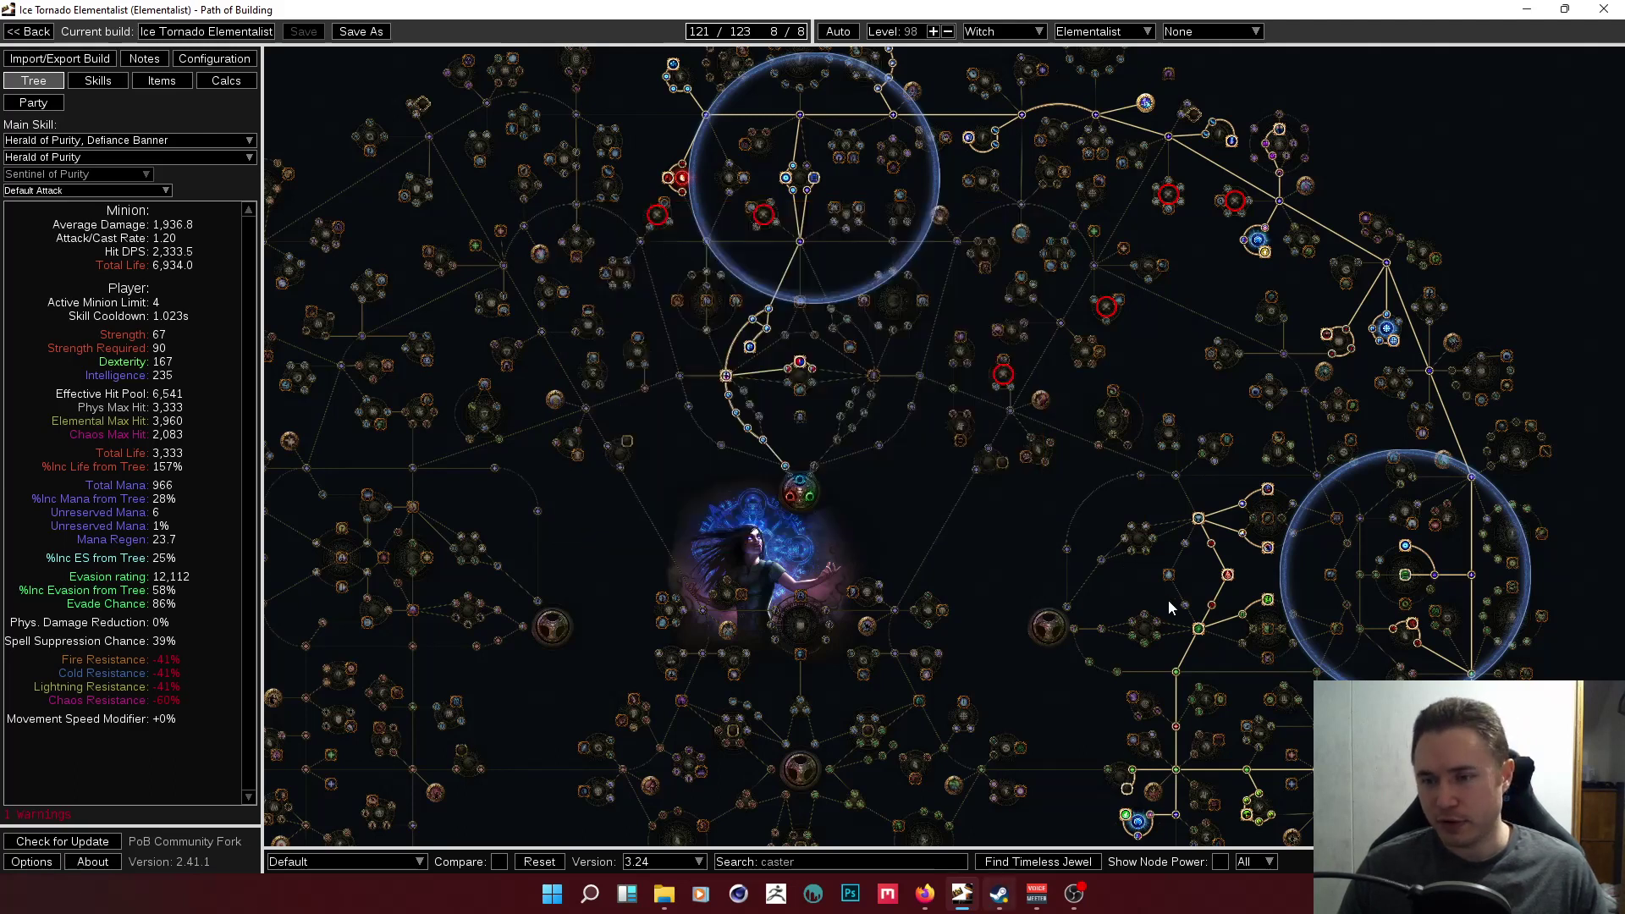
{"action": "left_click_drag", "start_coordinate": [1170, 607], "coordinate": [857, 592]}
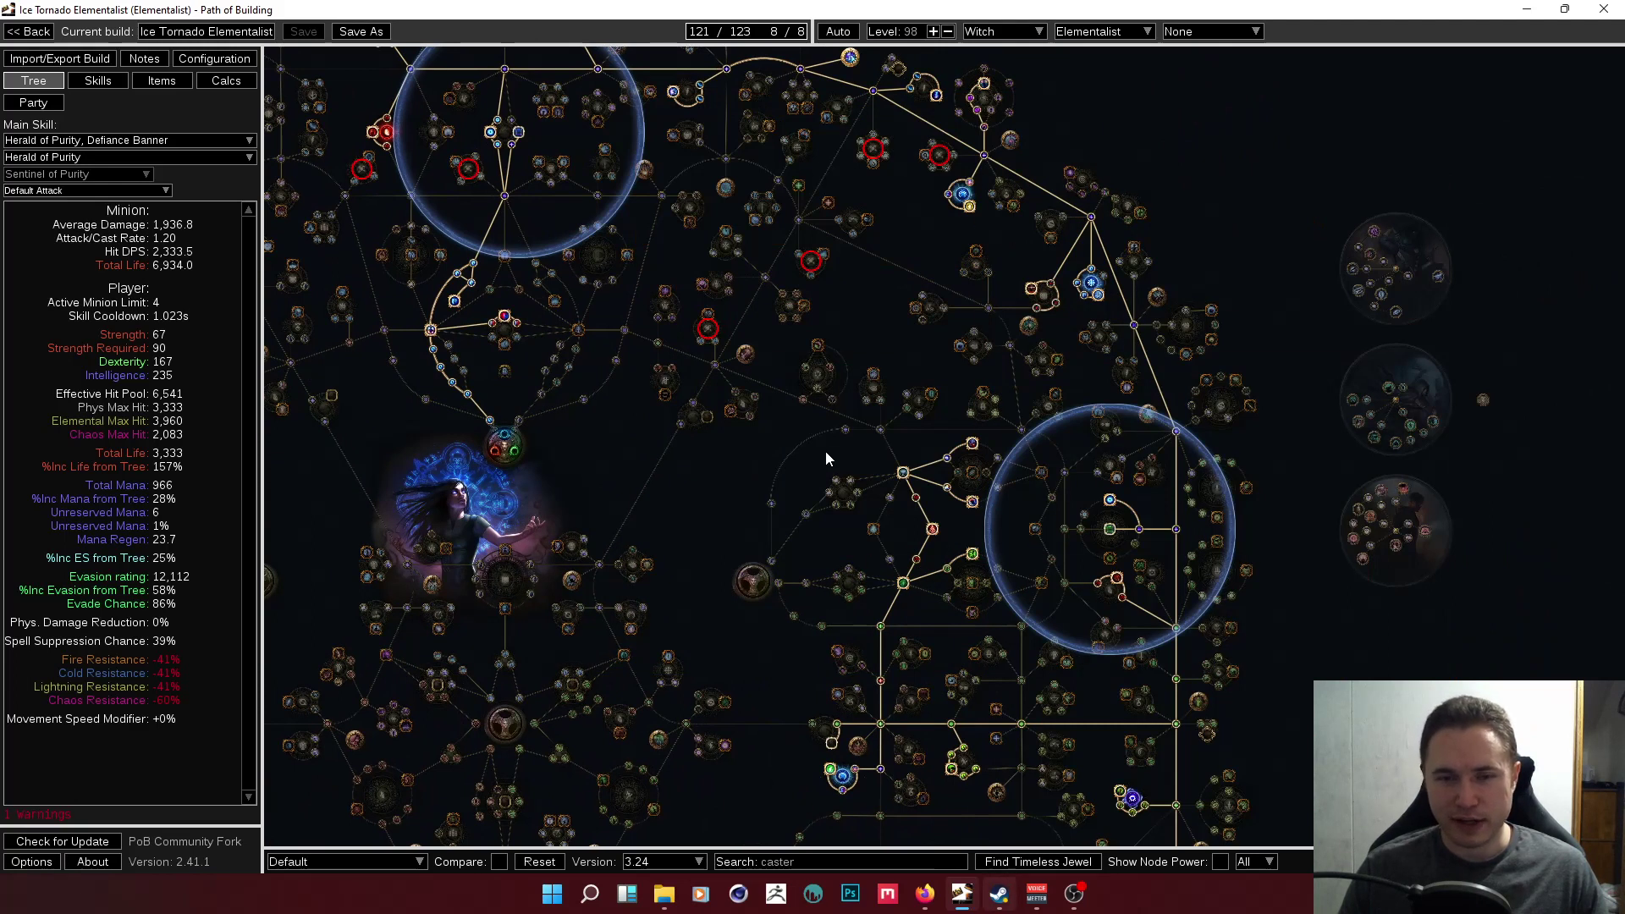
{"action": "left_click_drag", "start_coordinate": [825, 454], "coordinate": [857, 301]}
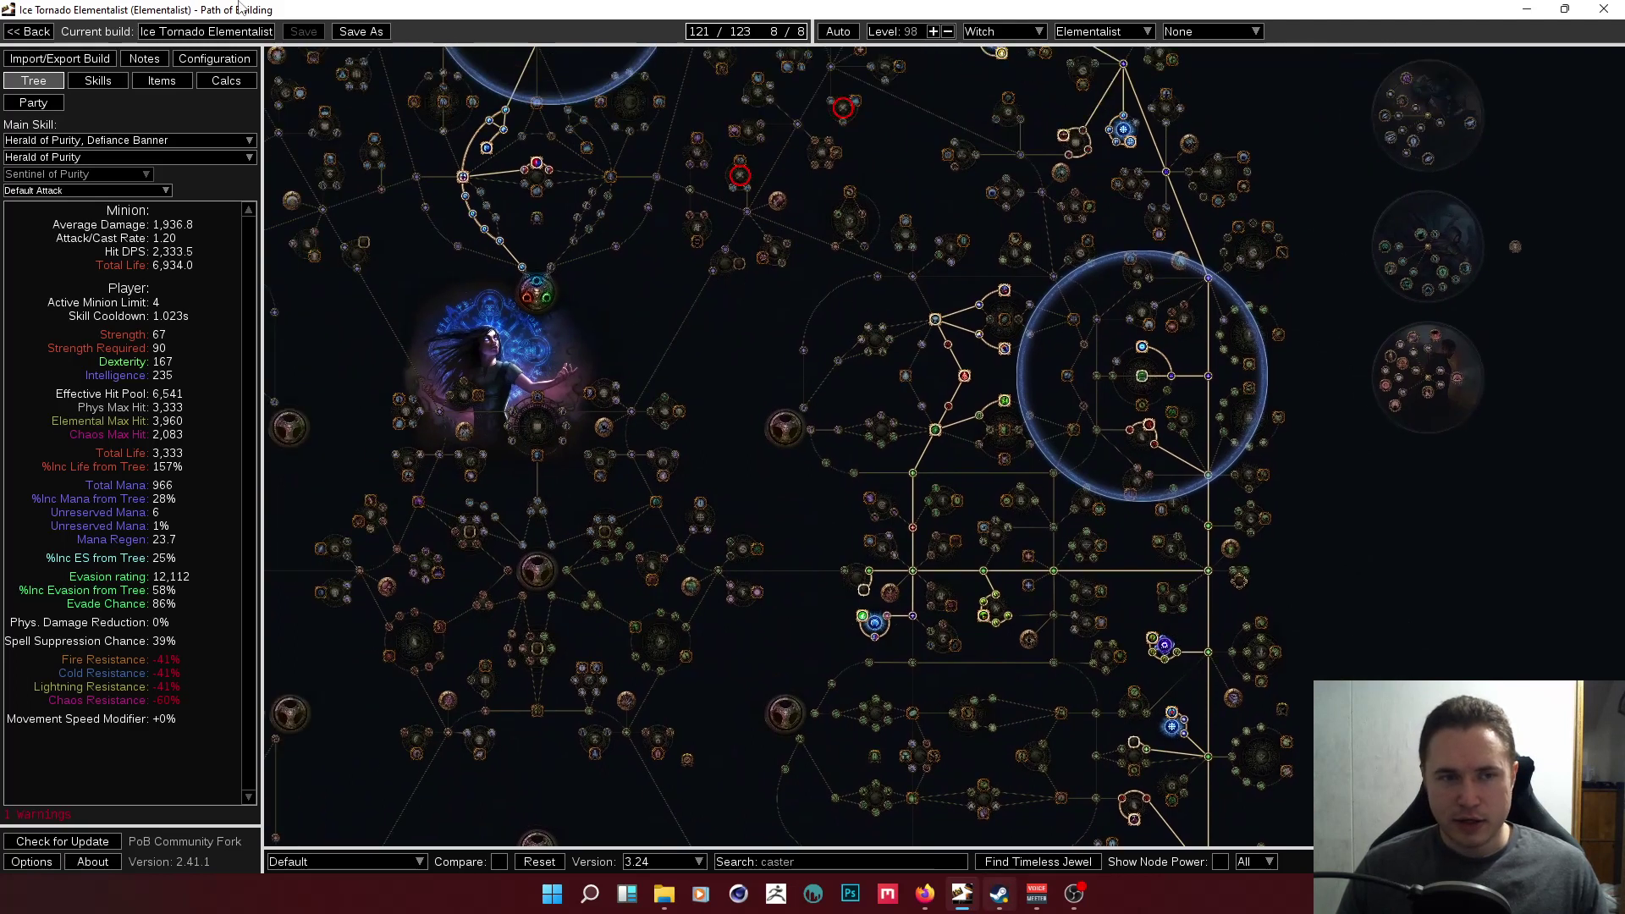
{"action": "left_click", "coordinate": [160, 80]}
{"action": "left_click", "coordinate": [104, 86]}
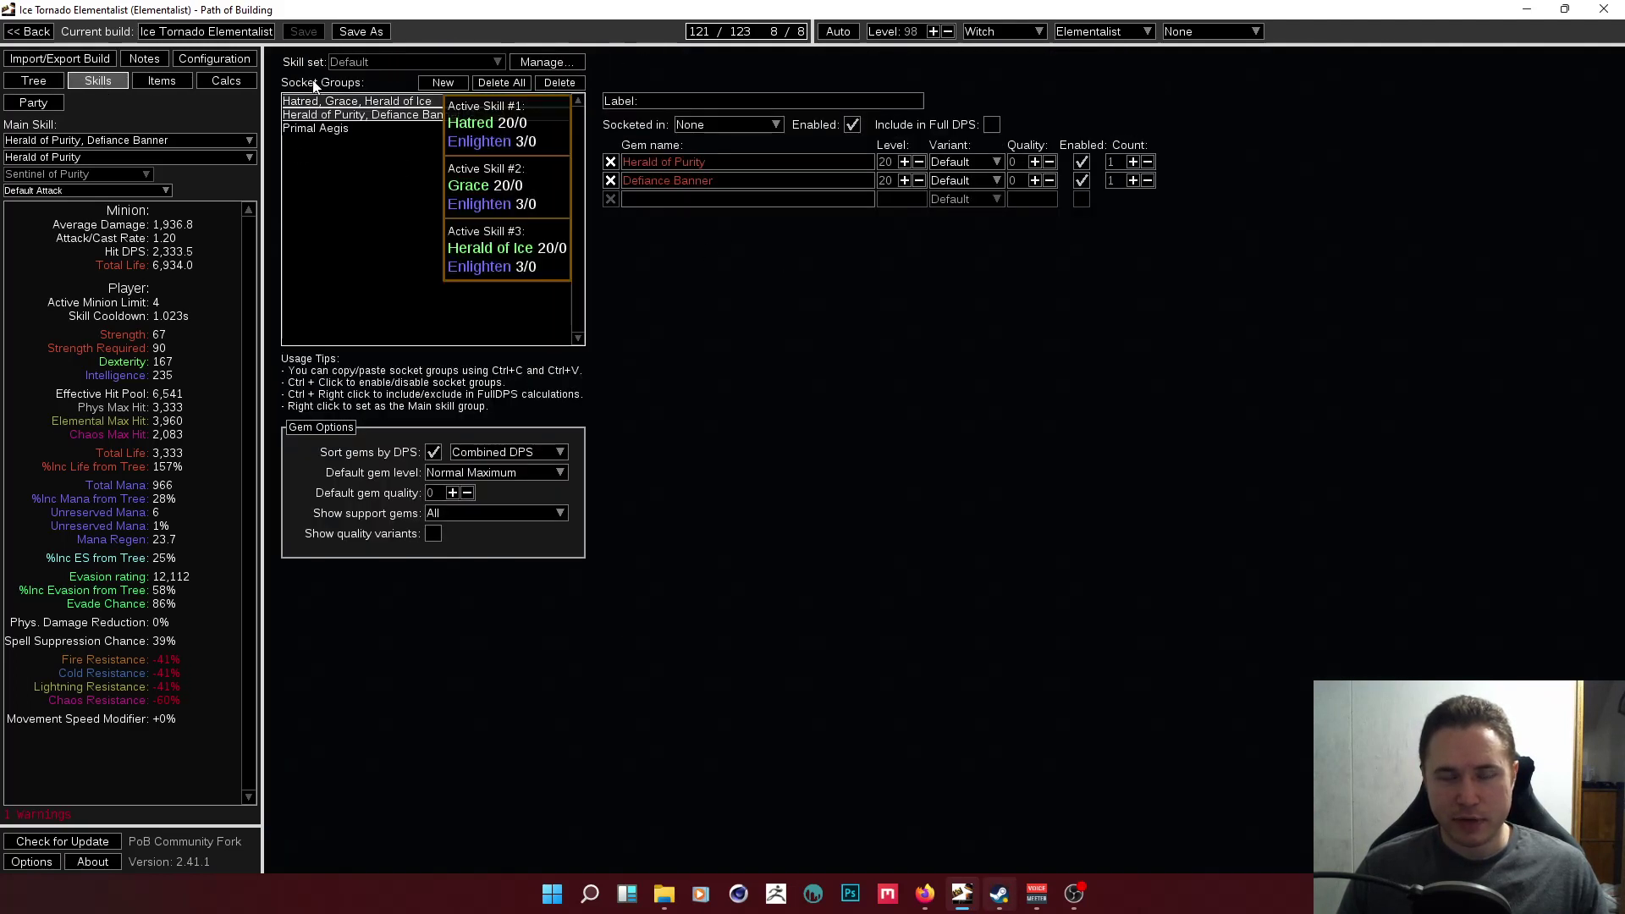
{"action": "left_click", "coordinate": [35, 80]}
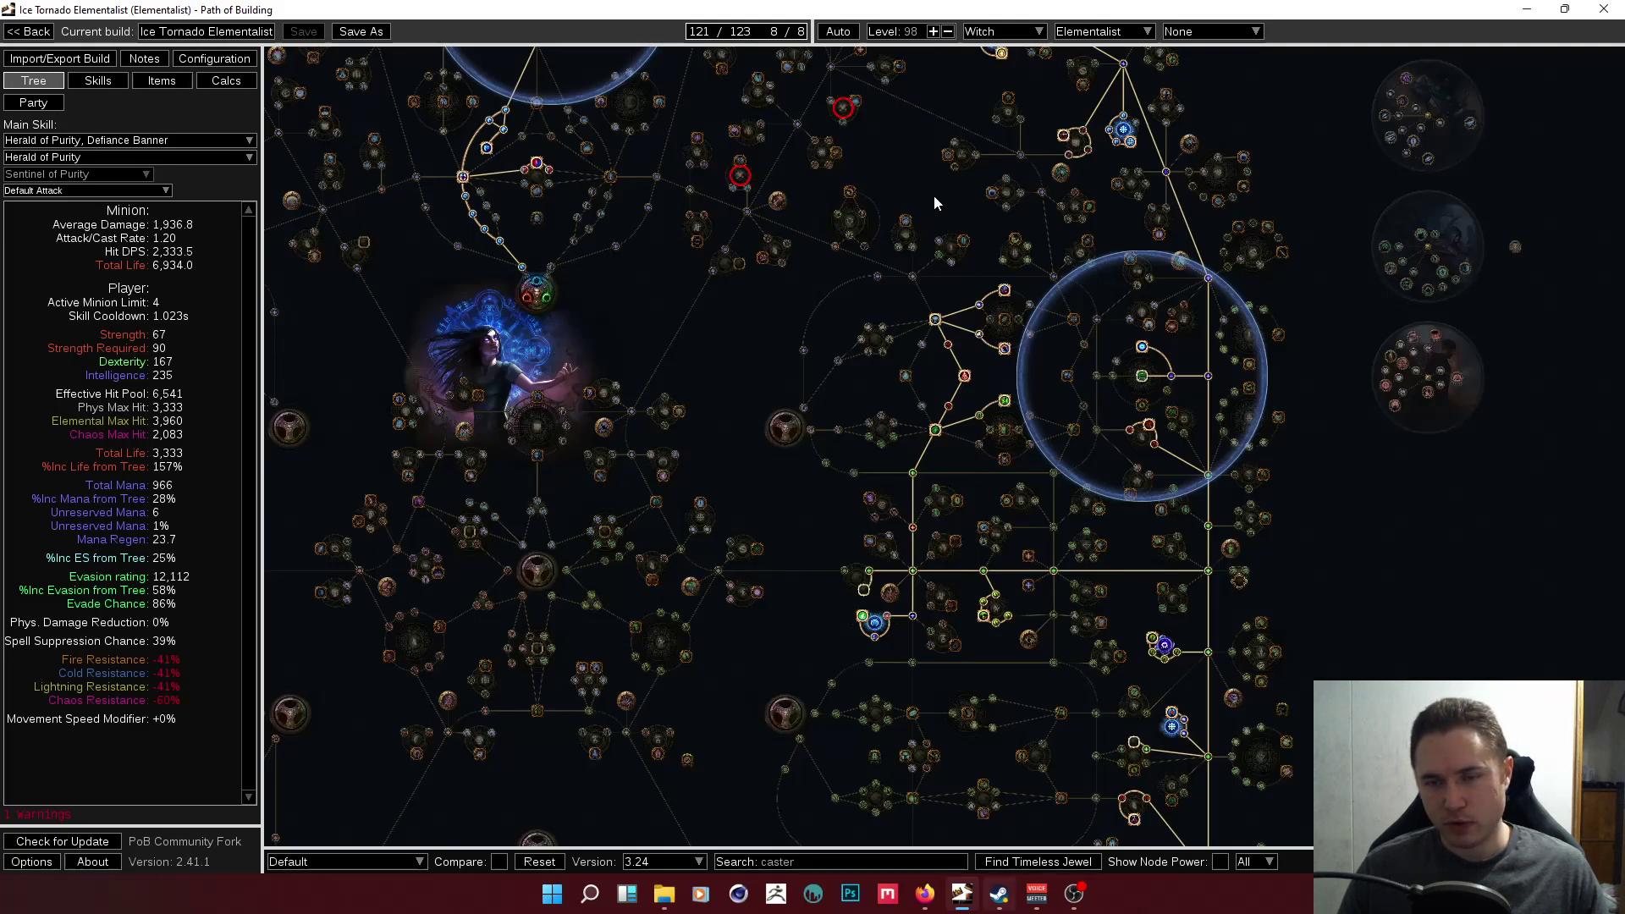
{"action": "left_click_drag", "start_coordinate": [933, 196], "coordinate": [992, 615]}
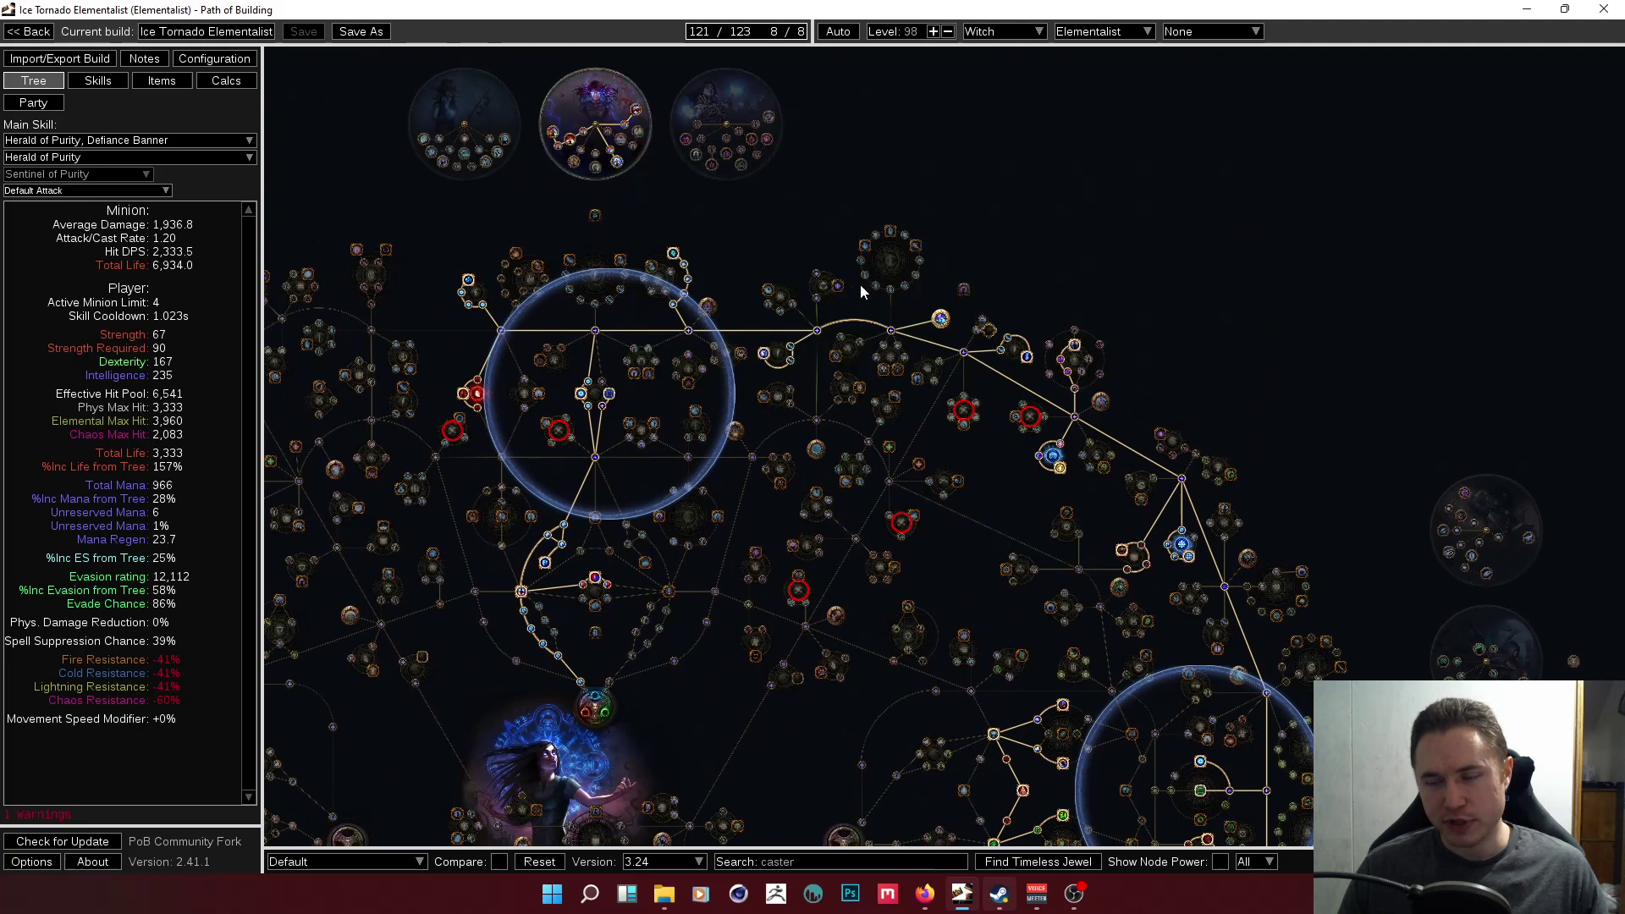
{"action": "left_click_drag", "start_coordinate": [1084, 486], "coordinate": [994, 527]}
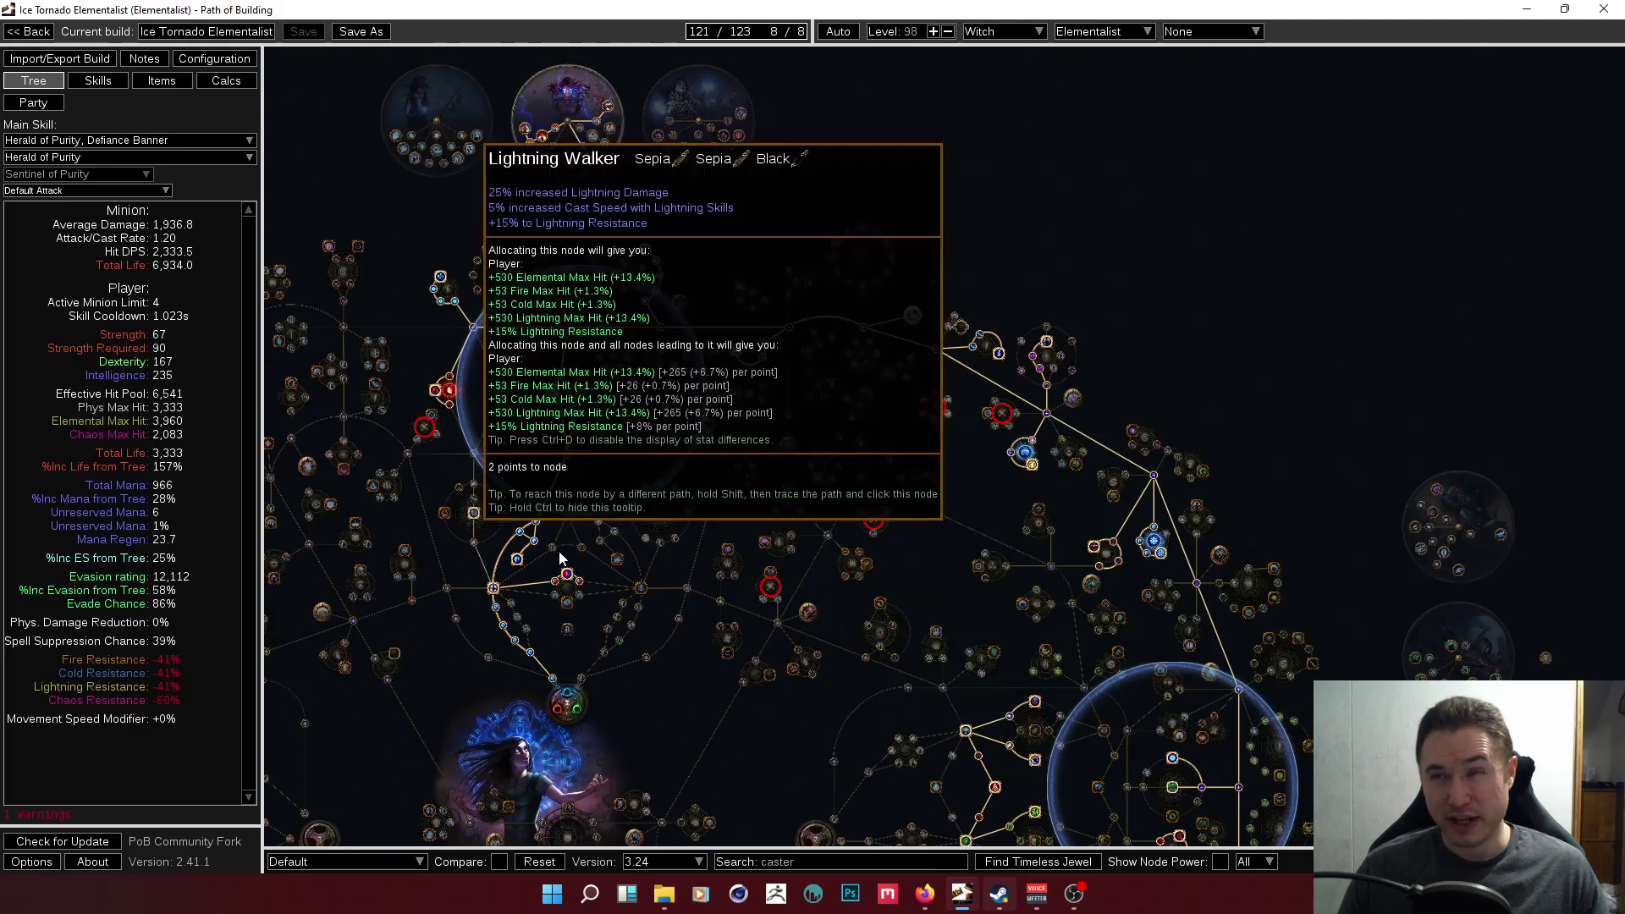
{"action": "scroll", "coordinate": [911, 599], "scroll_direction": "down", "scroll_amount": 2}
{"action": "left_click_drag", "start_coordinate": [919, 591], "coordinate": [619, 299]}
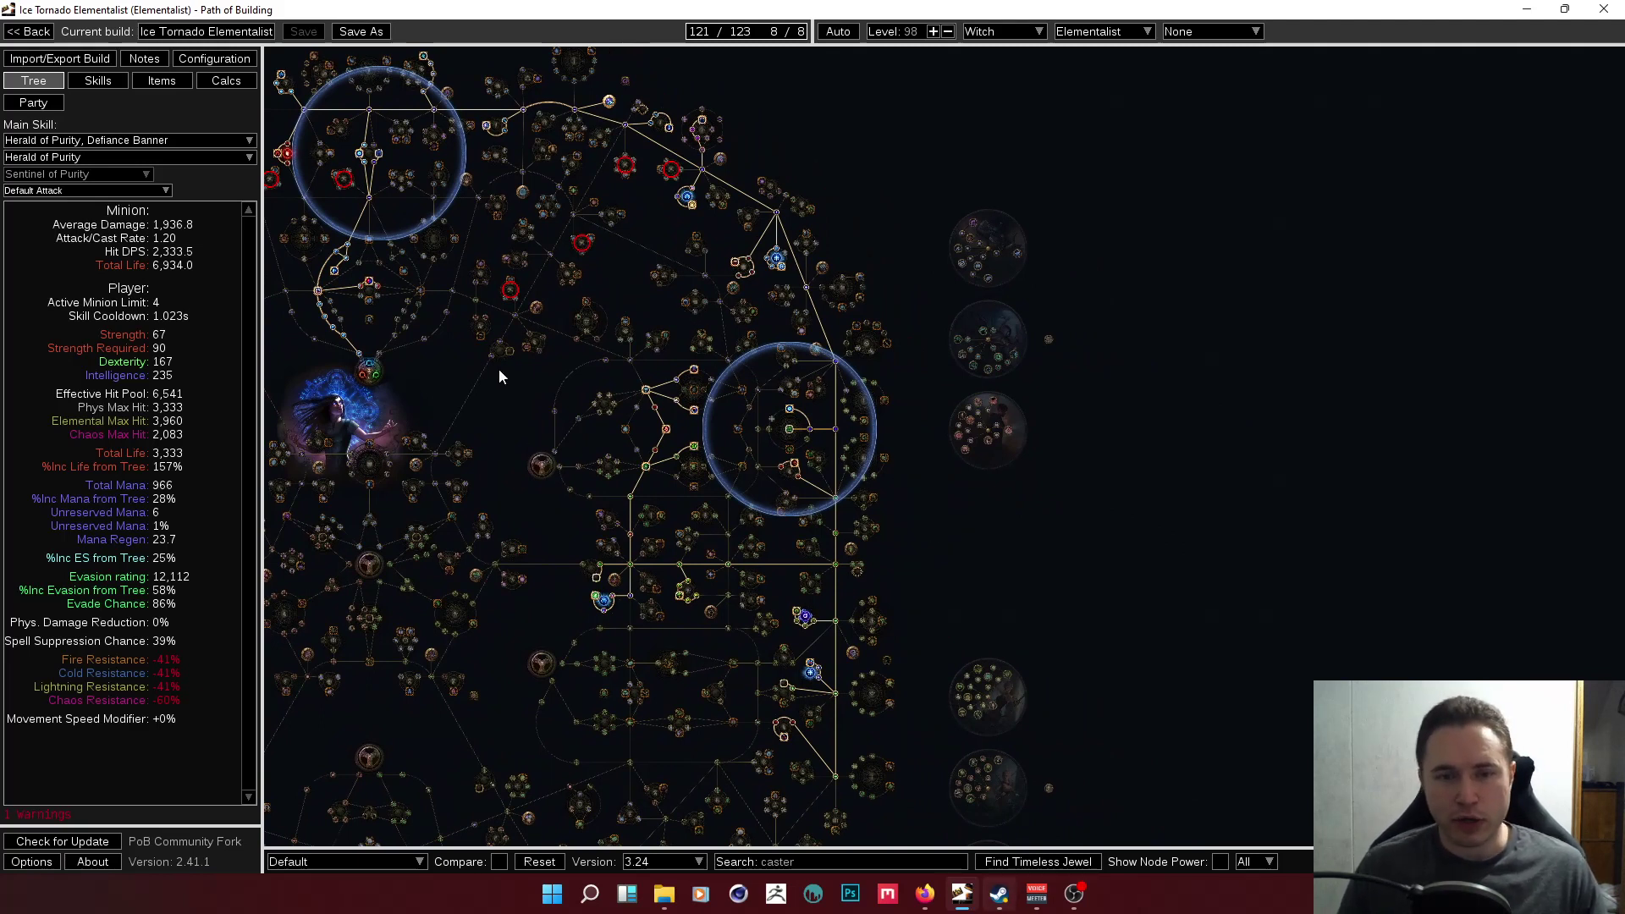
{"action": "left_click_drag", "start_coordinate": [525, 372], "coordinate": [757, 394]}
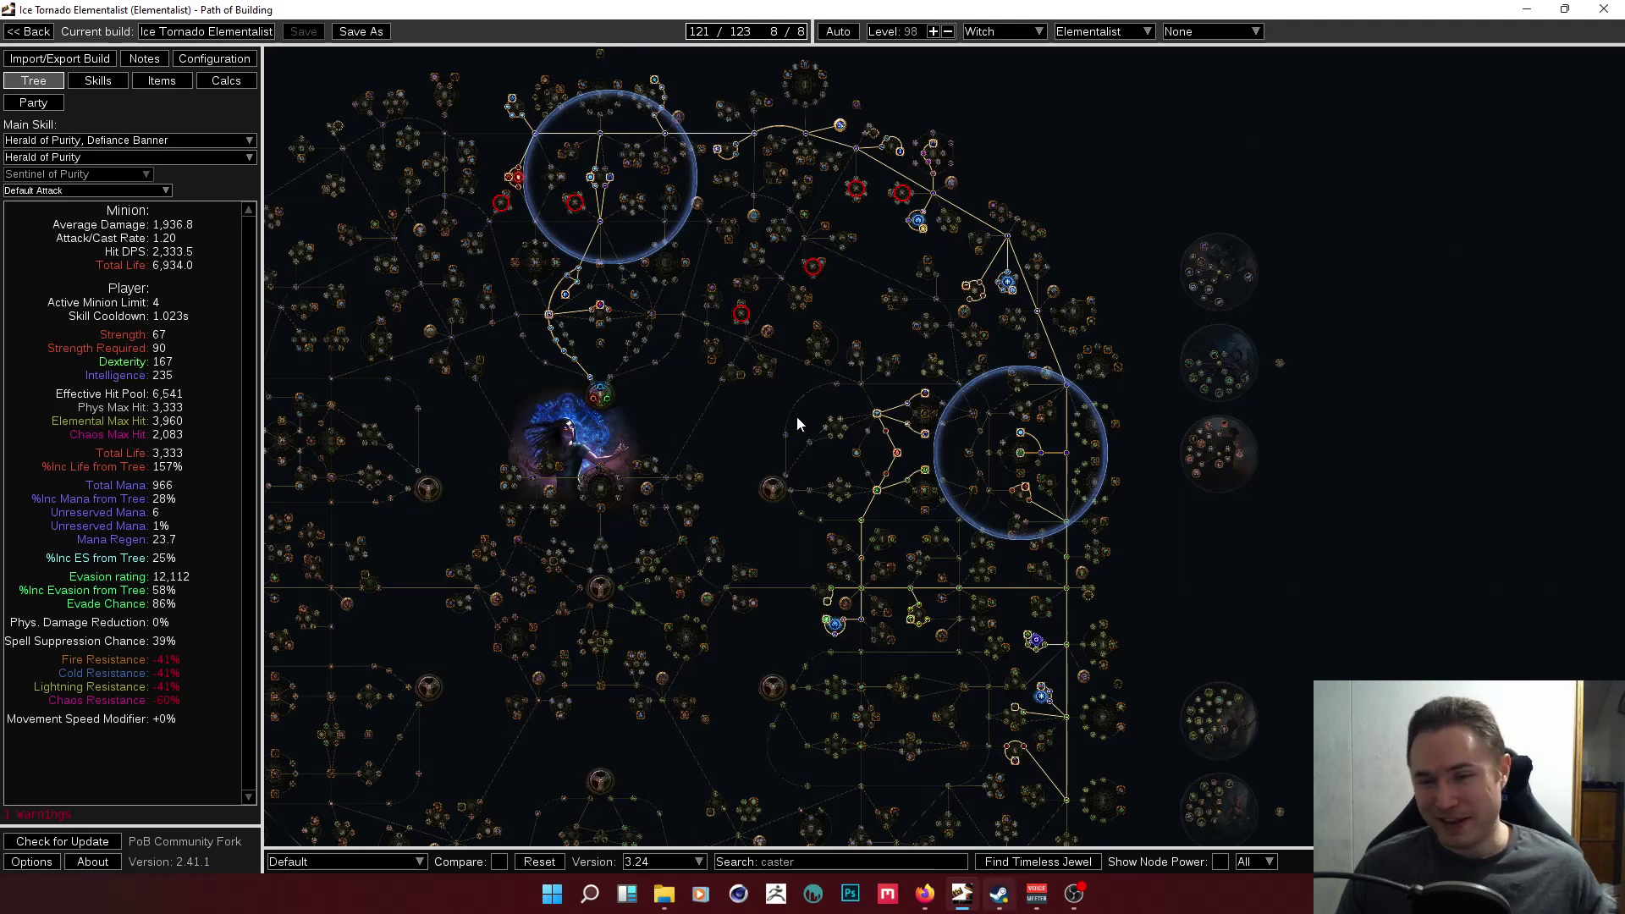
{"action": "left_click_drag", "start_coordinate": [833, 415], "coordinate": [748, 418]}
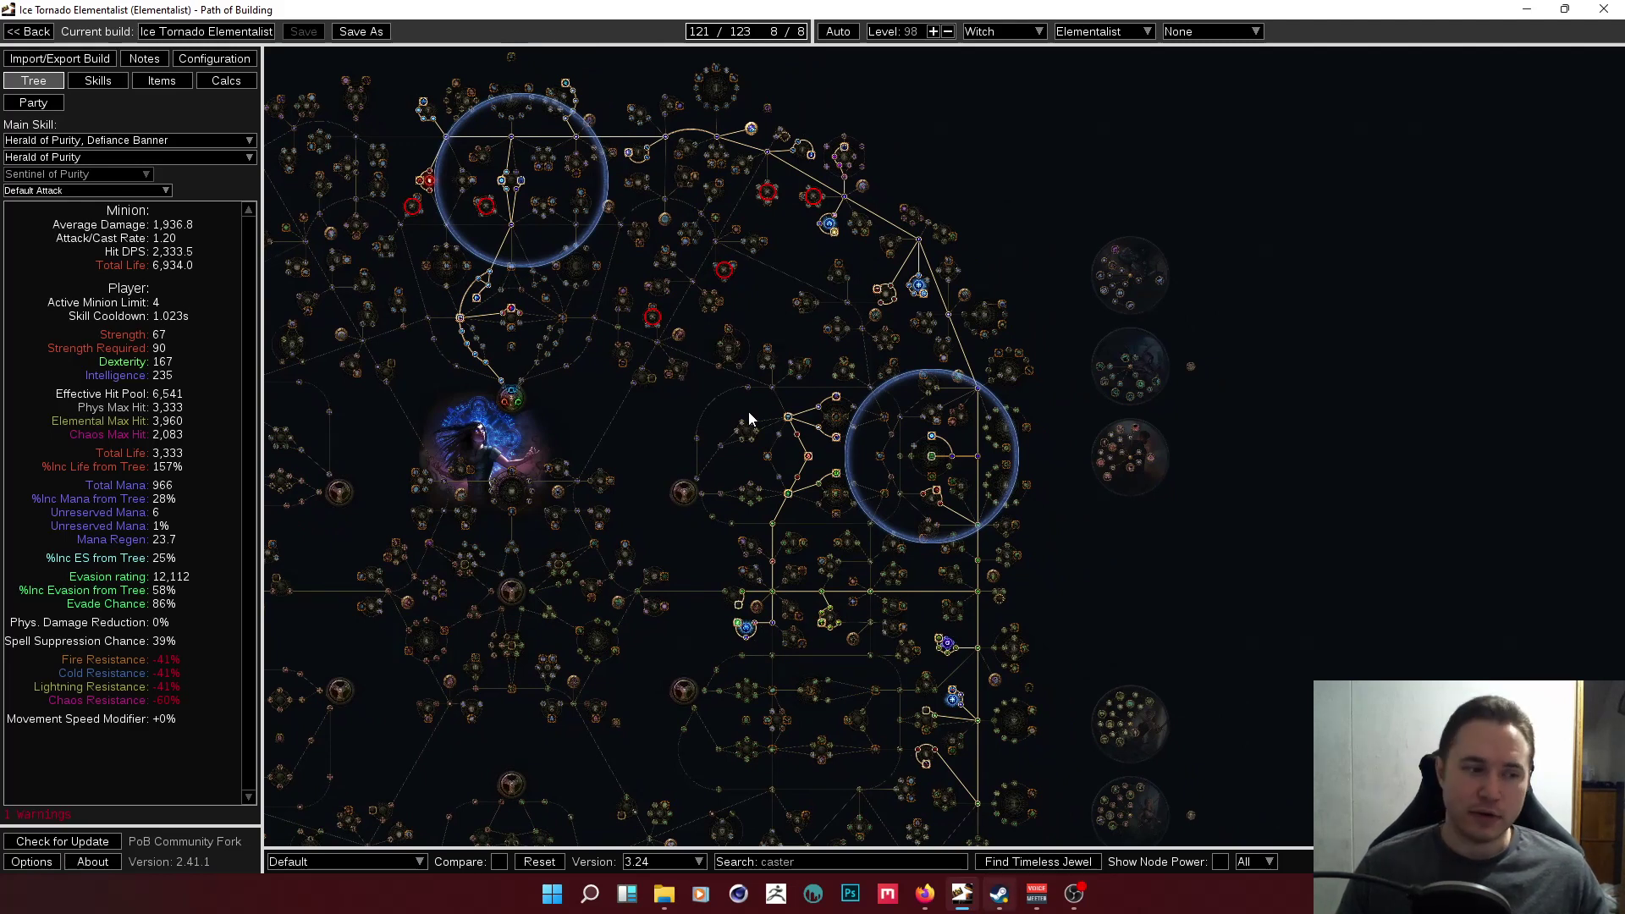
{"action": "left_click_drag", "start_coordinate": [744, 413], "coordinate": [735, 423]}
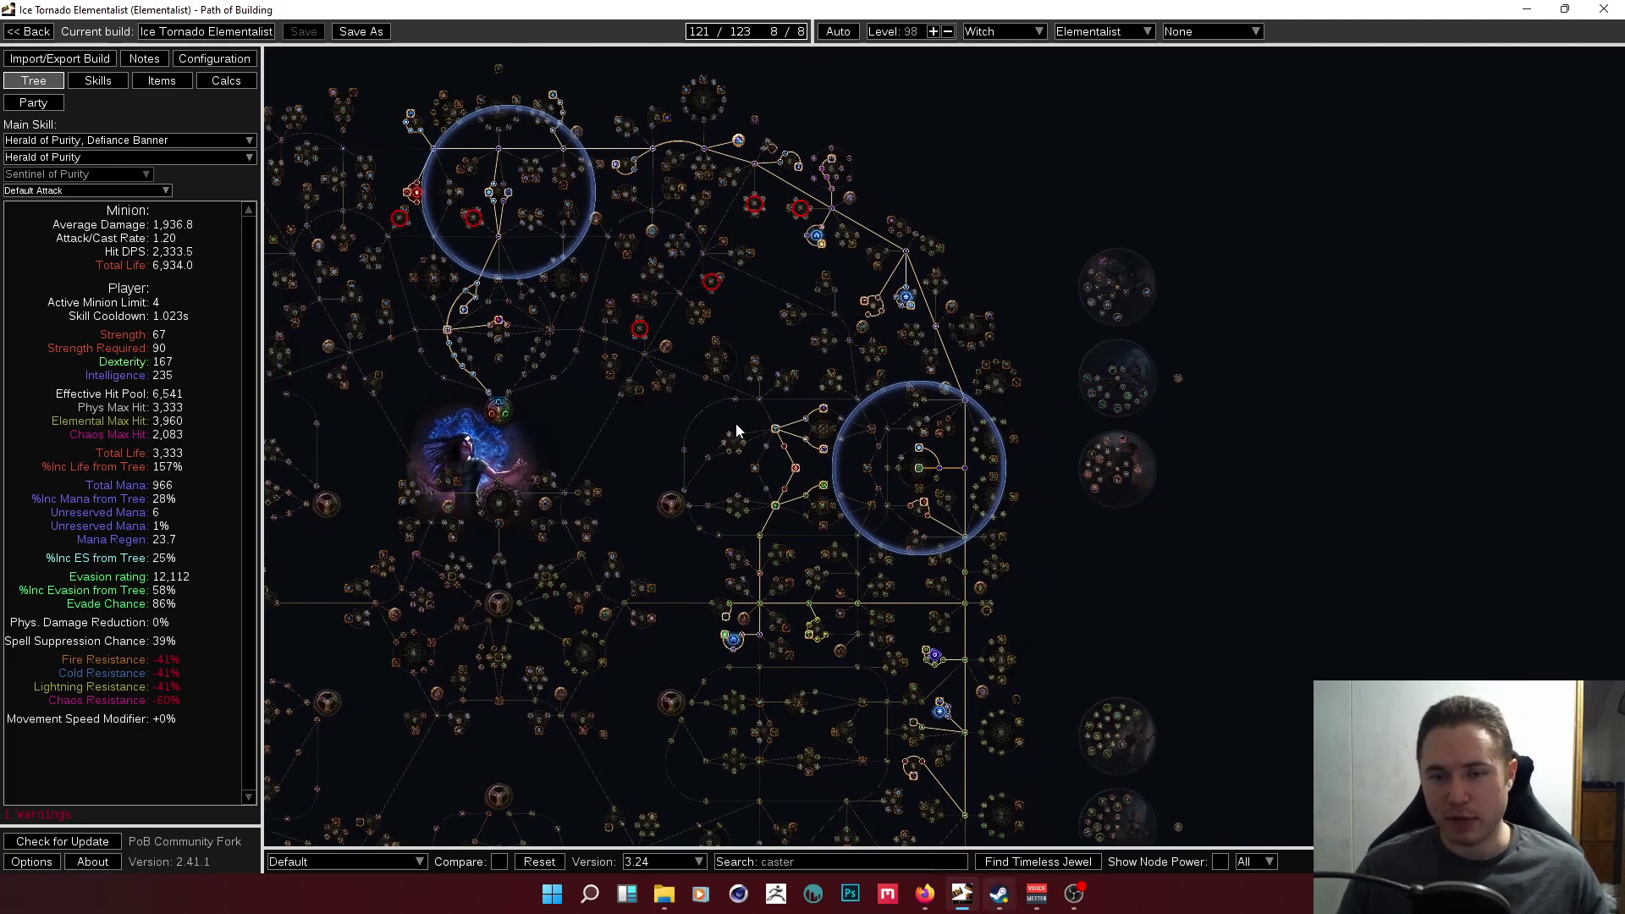
{"action": "scroll", "coordinate": [734, 430], "scroll_direction": "down", "scroll_amount": 3}
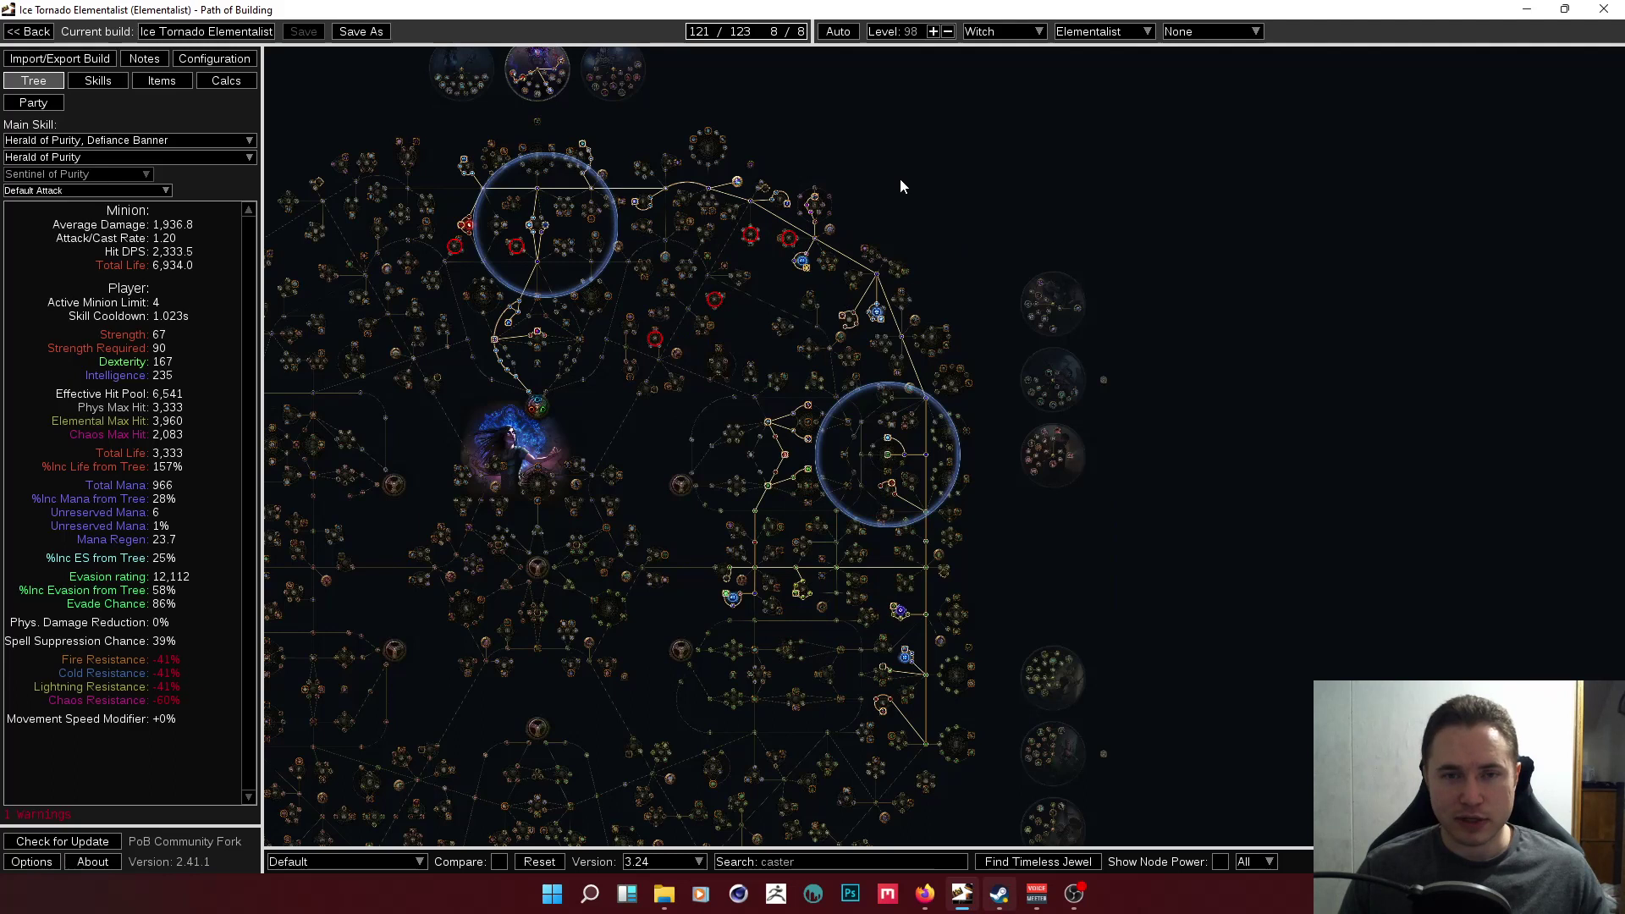
{"action": "left_click_drag", "start_coordinate": [887, 214], "coordinate": [902, 259]}
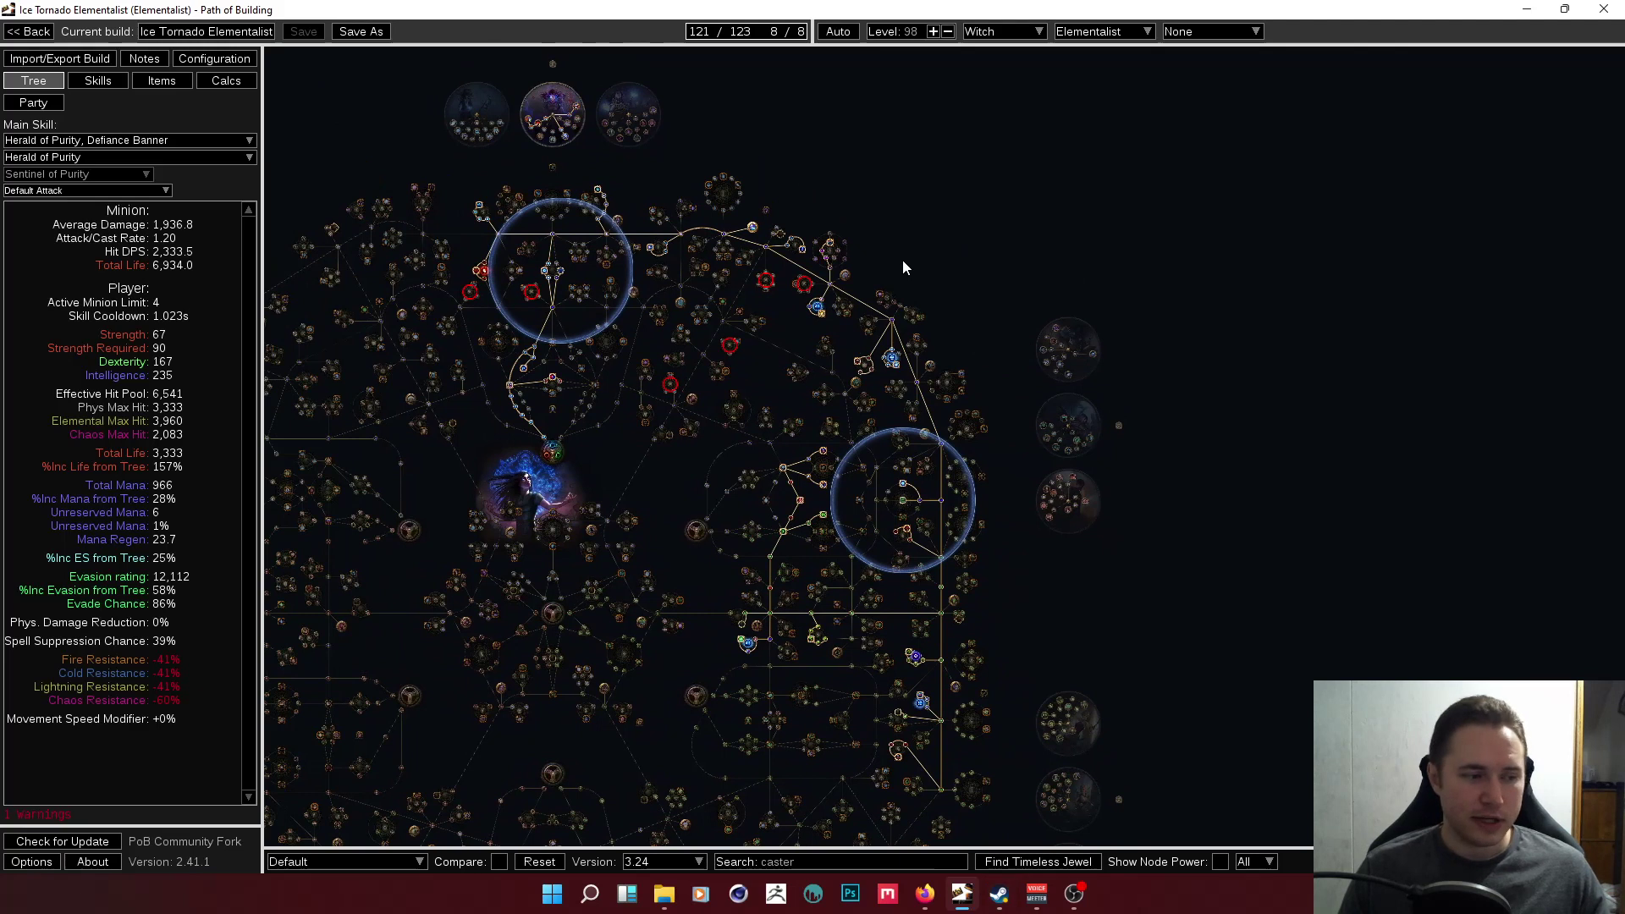